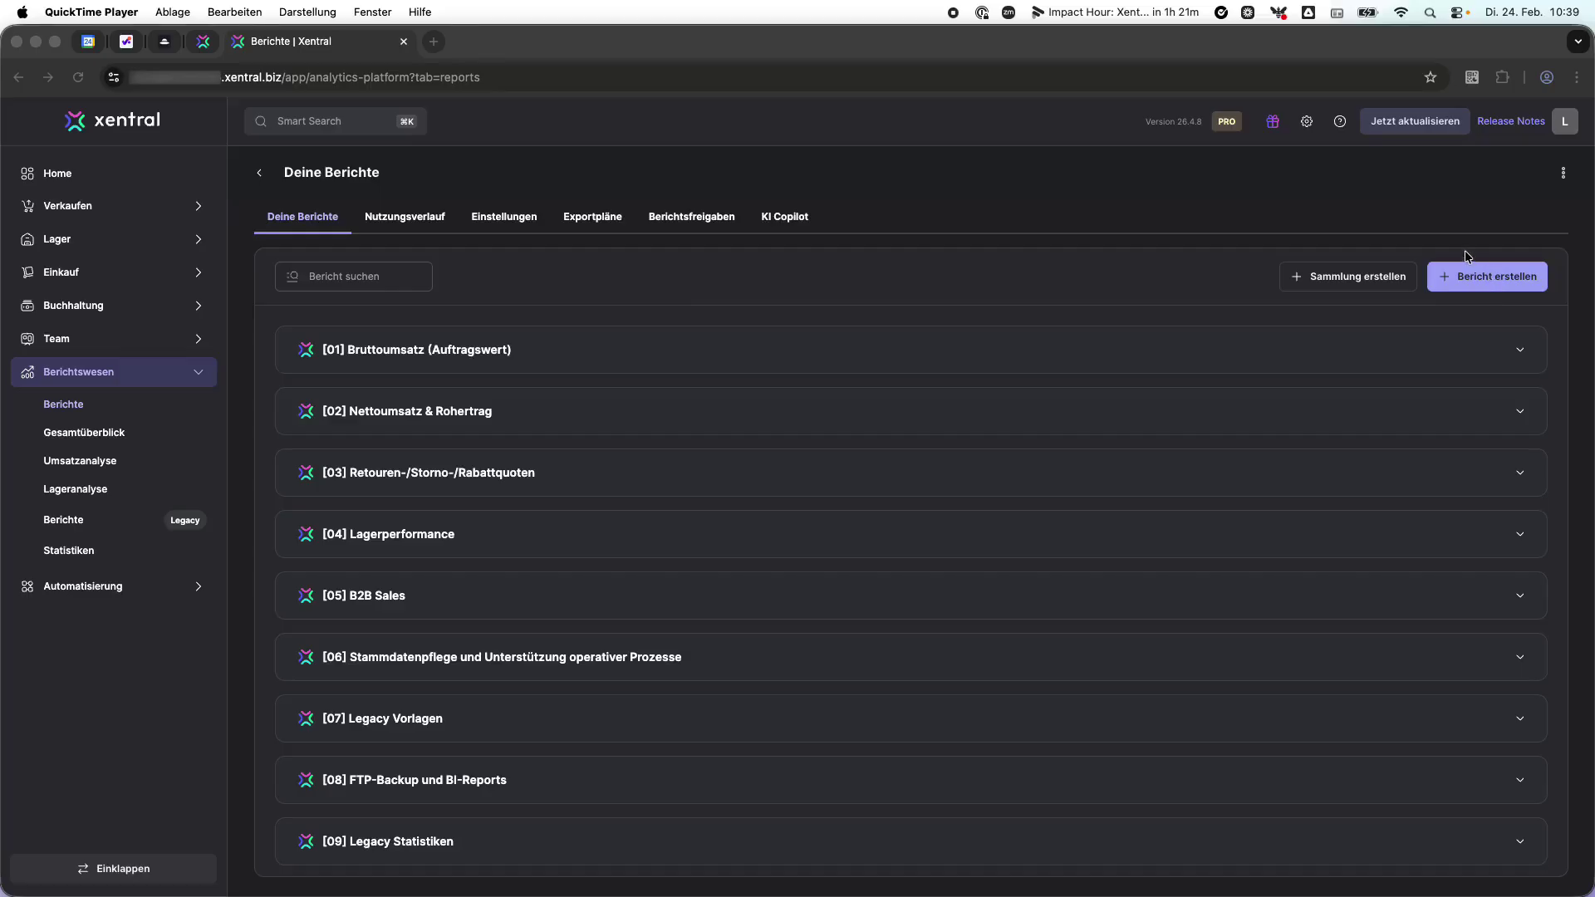
# Step: Begin a new report in Deine Berichte and choose the No-code editor for it
pyautogui.click(1467, 257)
pyautogui.click(1477, 280)
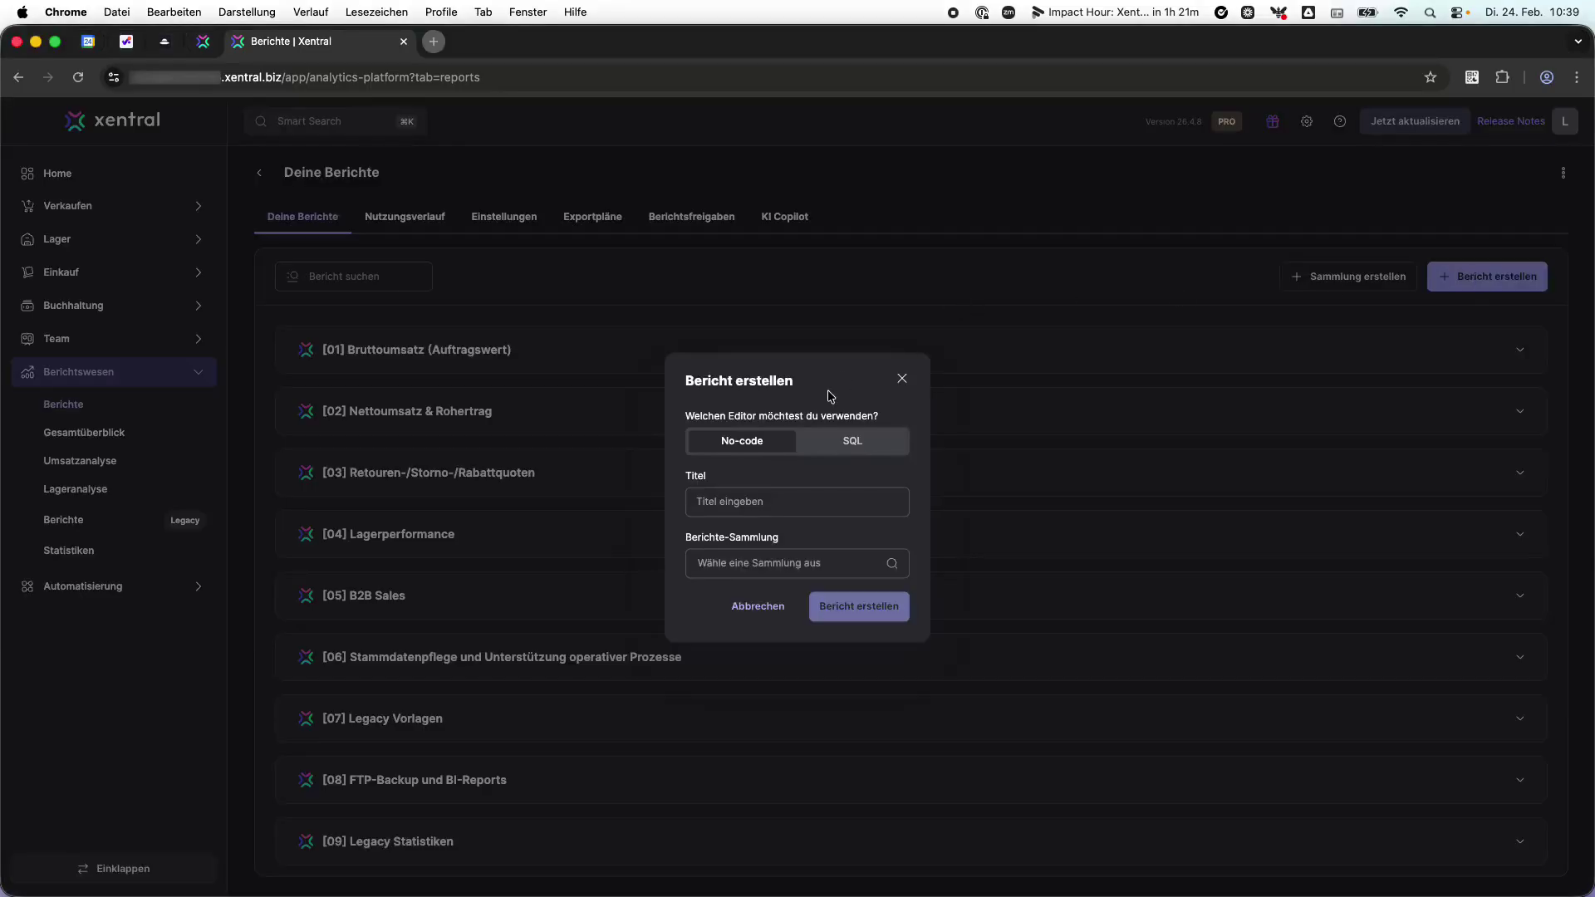
pyautogui.click(856, 443)
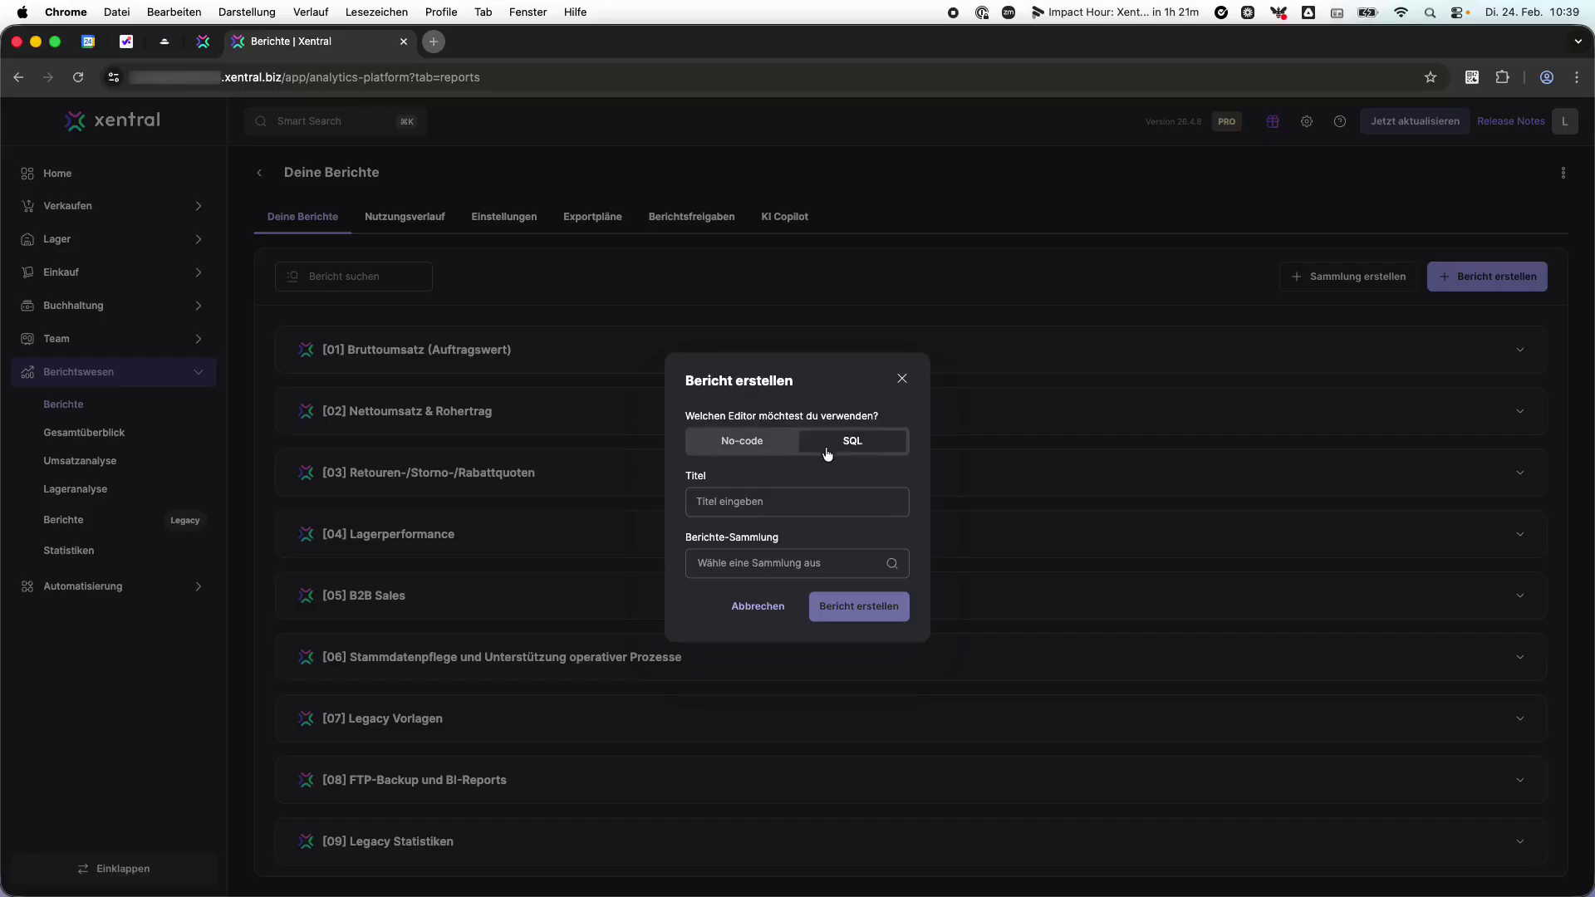
pyautogui.click(741, 443)
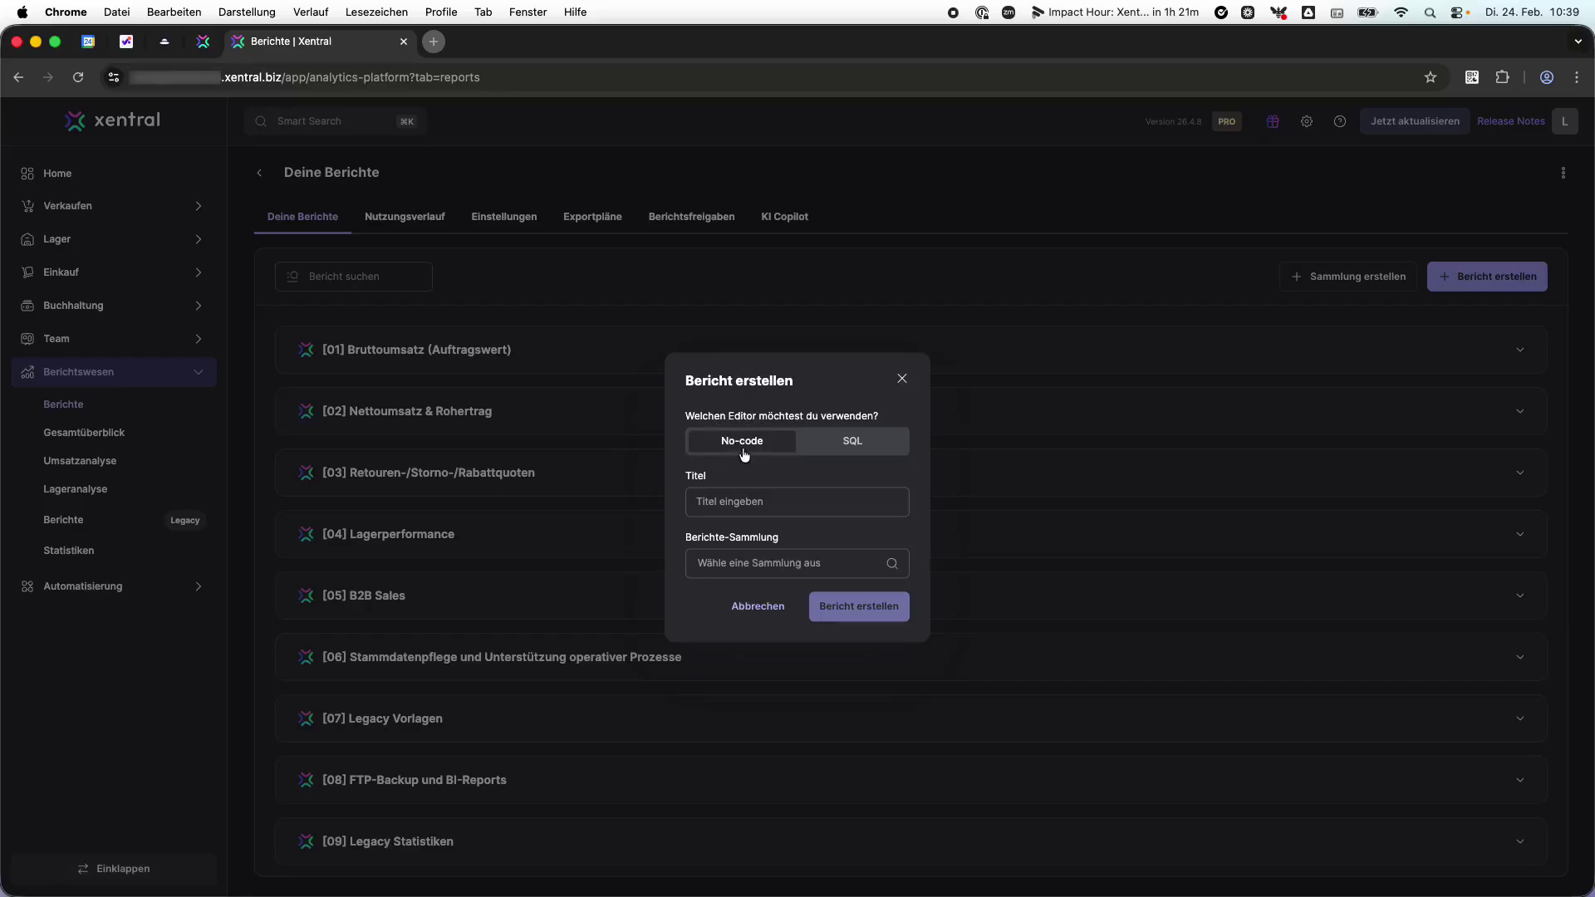
# Step: Title the report "NoCode Test" plus the author's first name, assign it to the Meine Berichte collection, and create it
pyautogui.click(754, 496)
pyautogui.write('N')
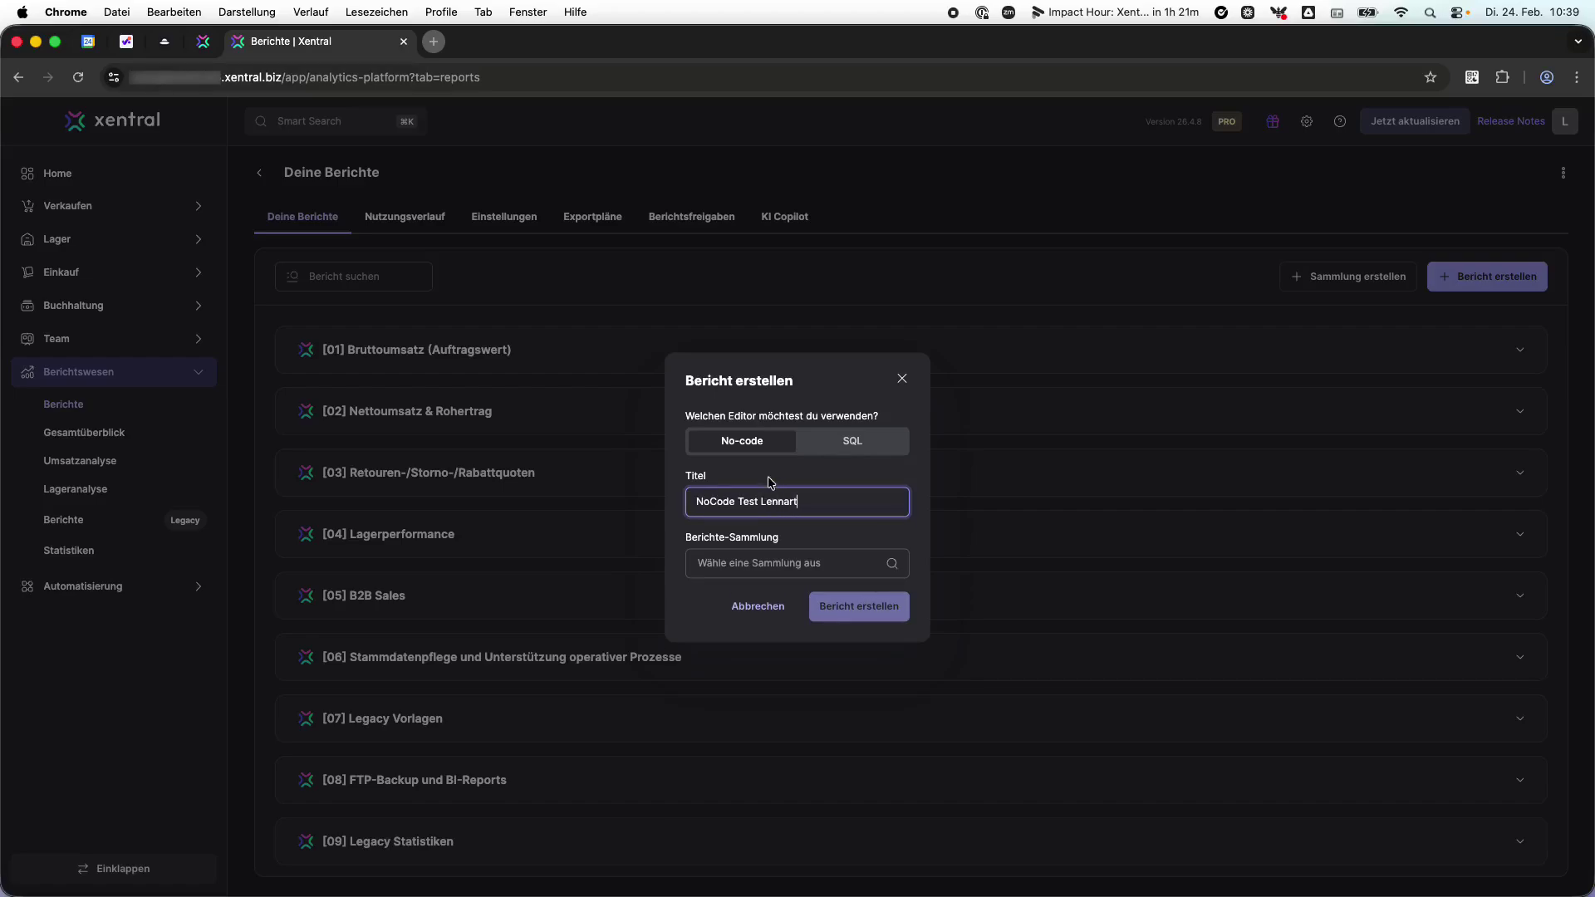
pyautogui.write('oCode Test Lennart')
pyautogui.click(783, 568)
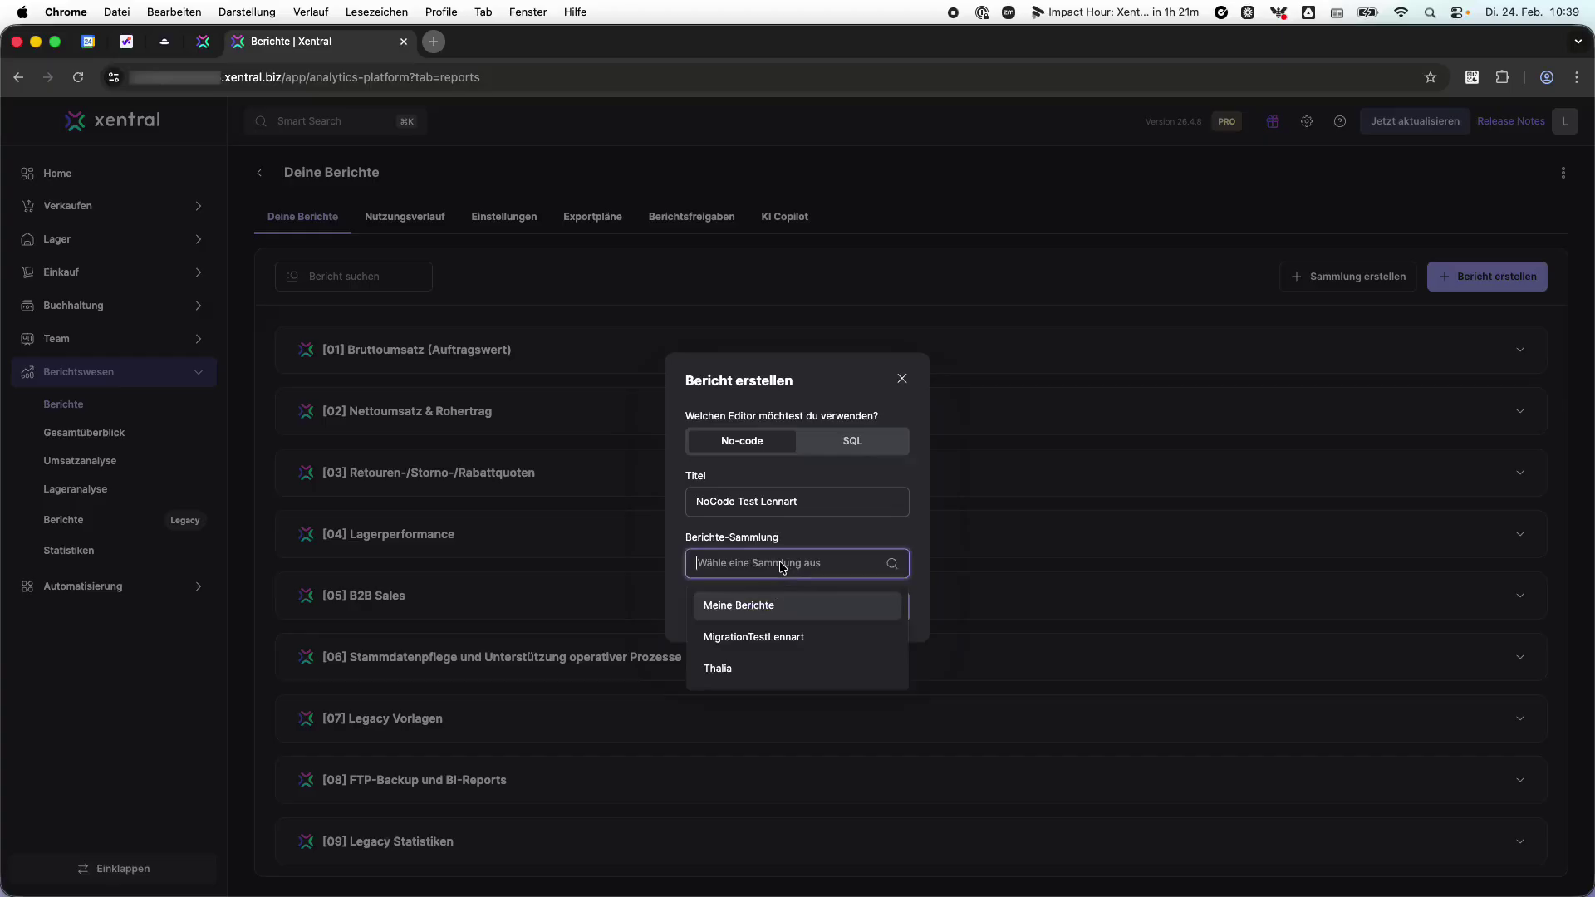
pyautogui.click(771, 605)
pyautogui.click(851, 611)
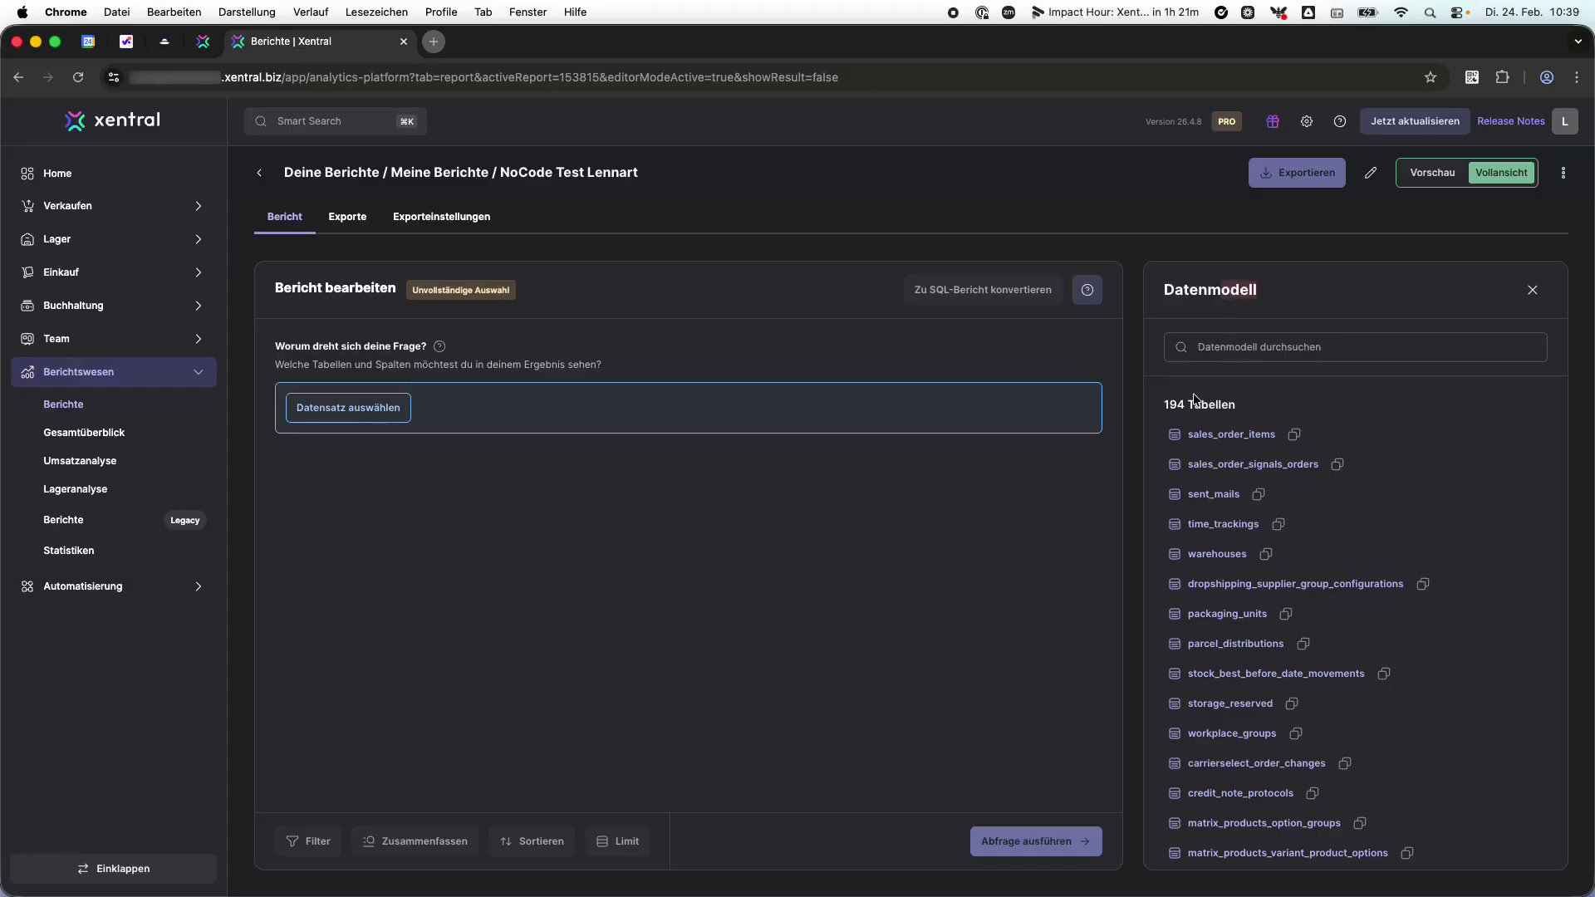
# Step: Examine the sales_order_items table in the data model, including its description, legacy source and column list
pyautogui.moveTo(1238, 405); pyautogui.dragTo(1148, 413)
pyautogui.click(1246, 413)
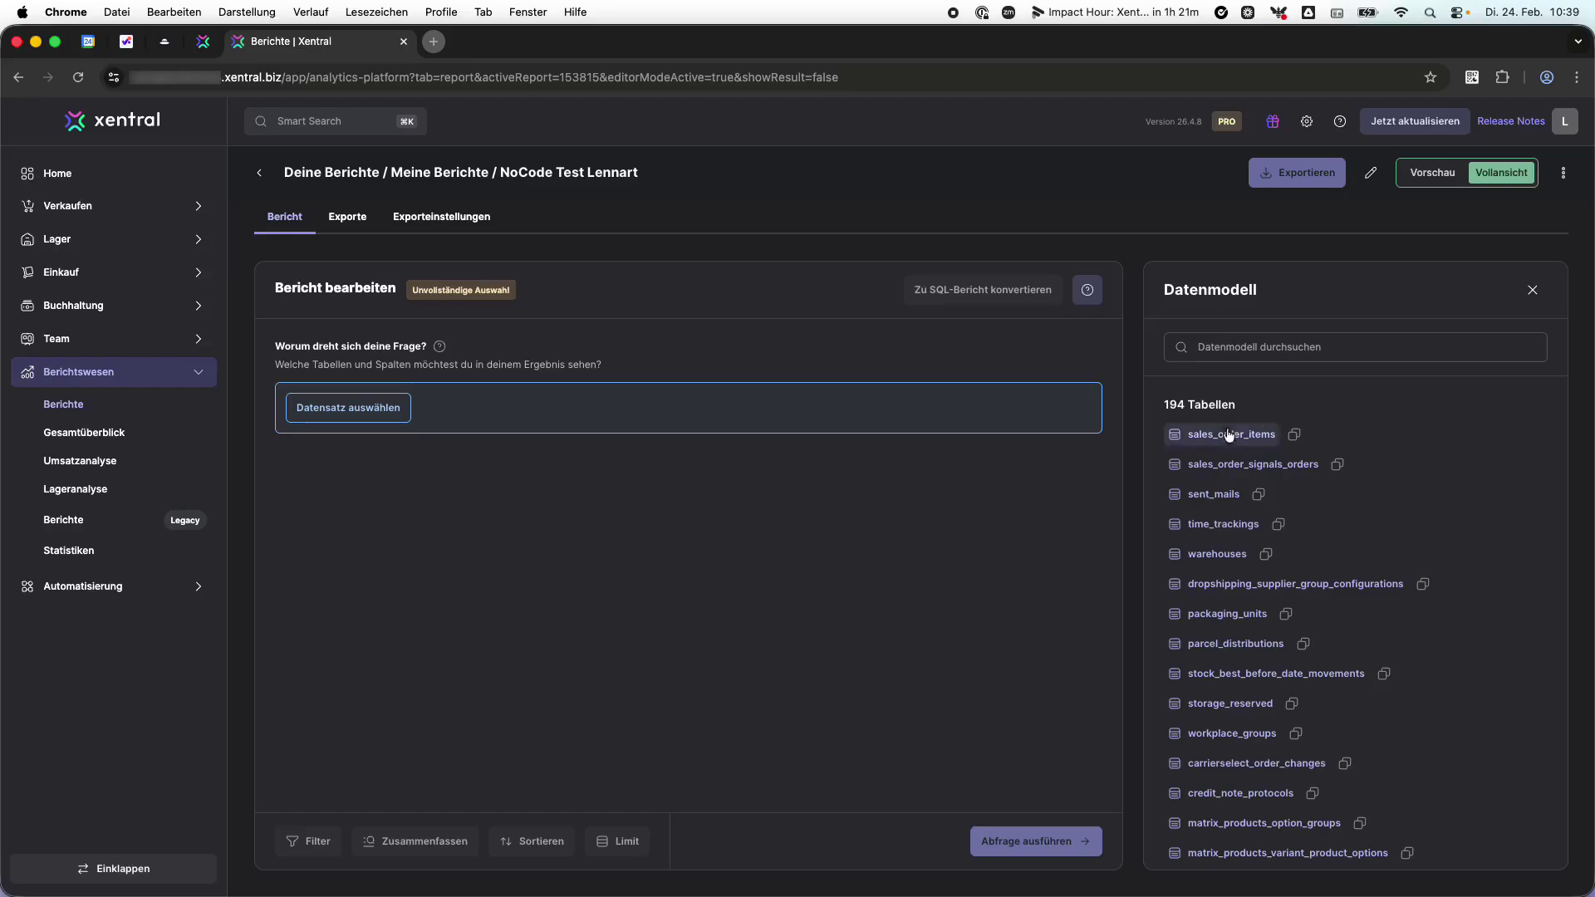
pyautogui.click(1228, 436)
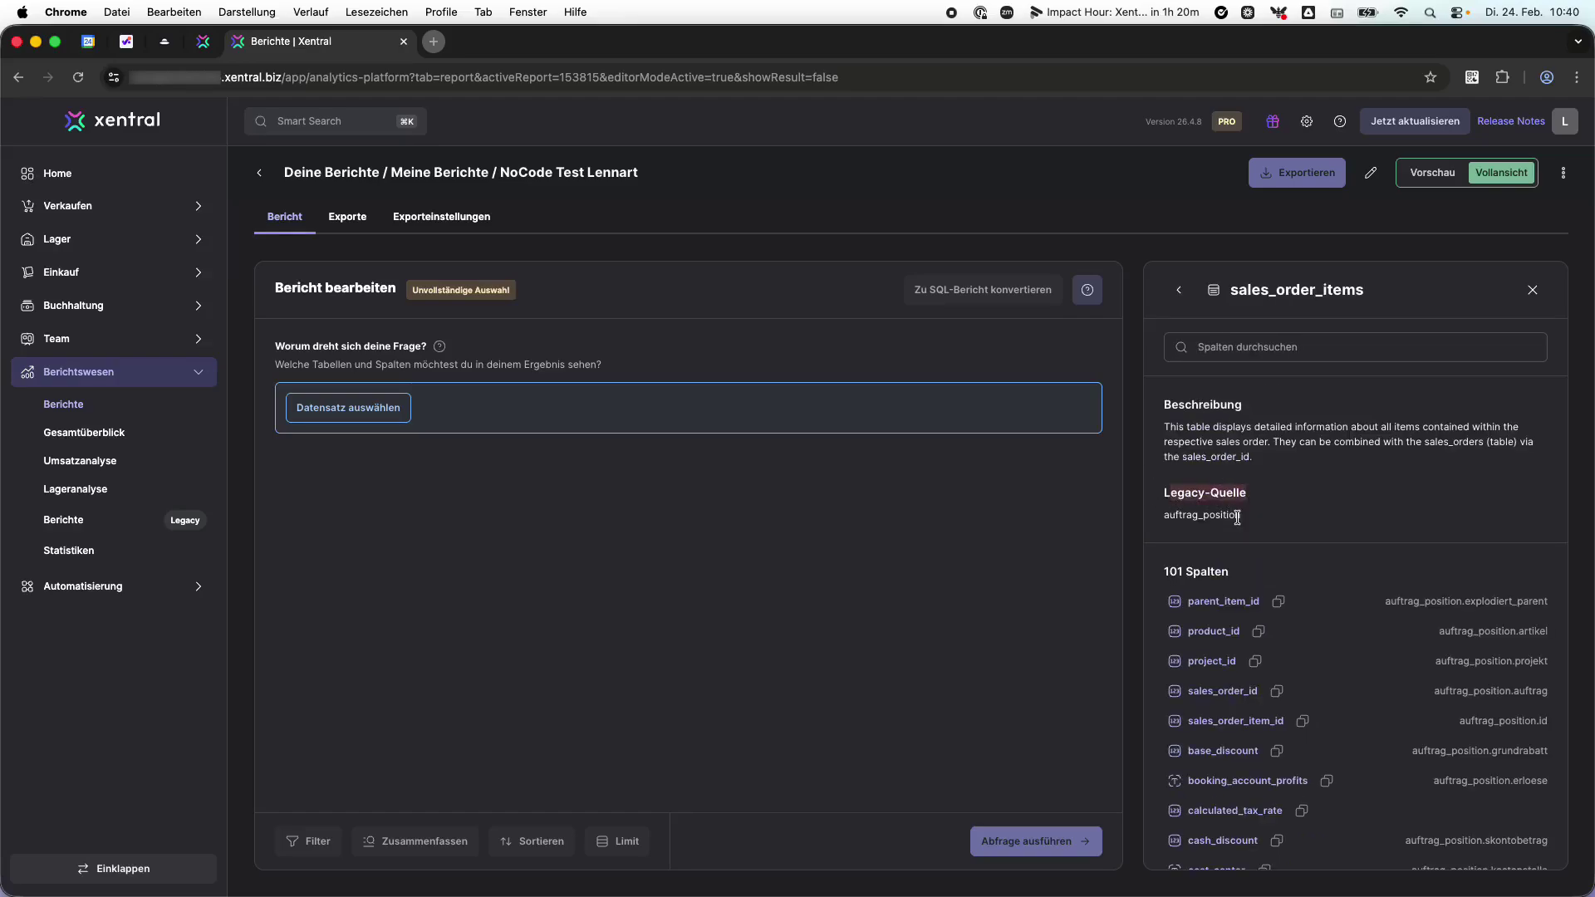
pyautogui.moveTo(1241, 515); pyautogui.dragTo(1164, 514)
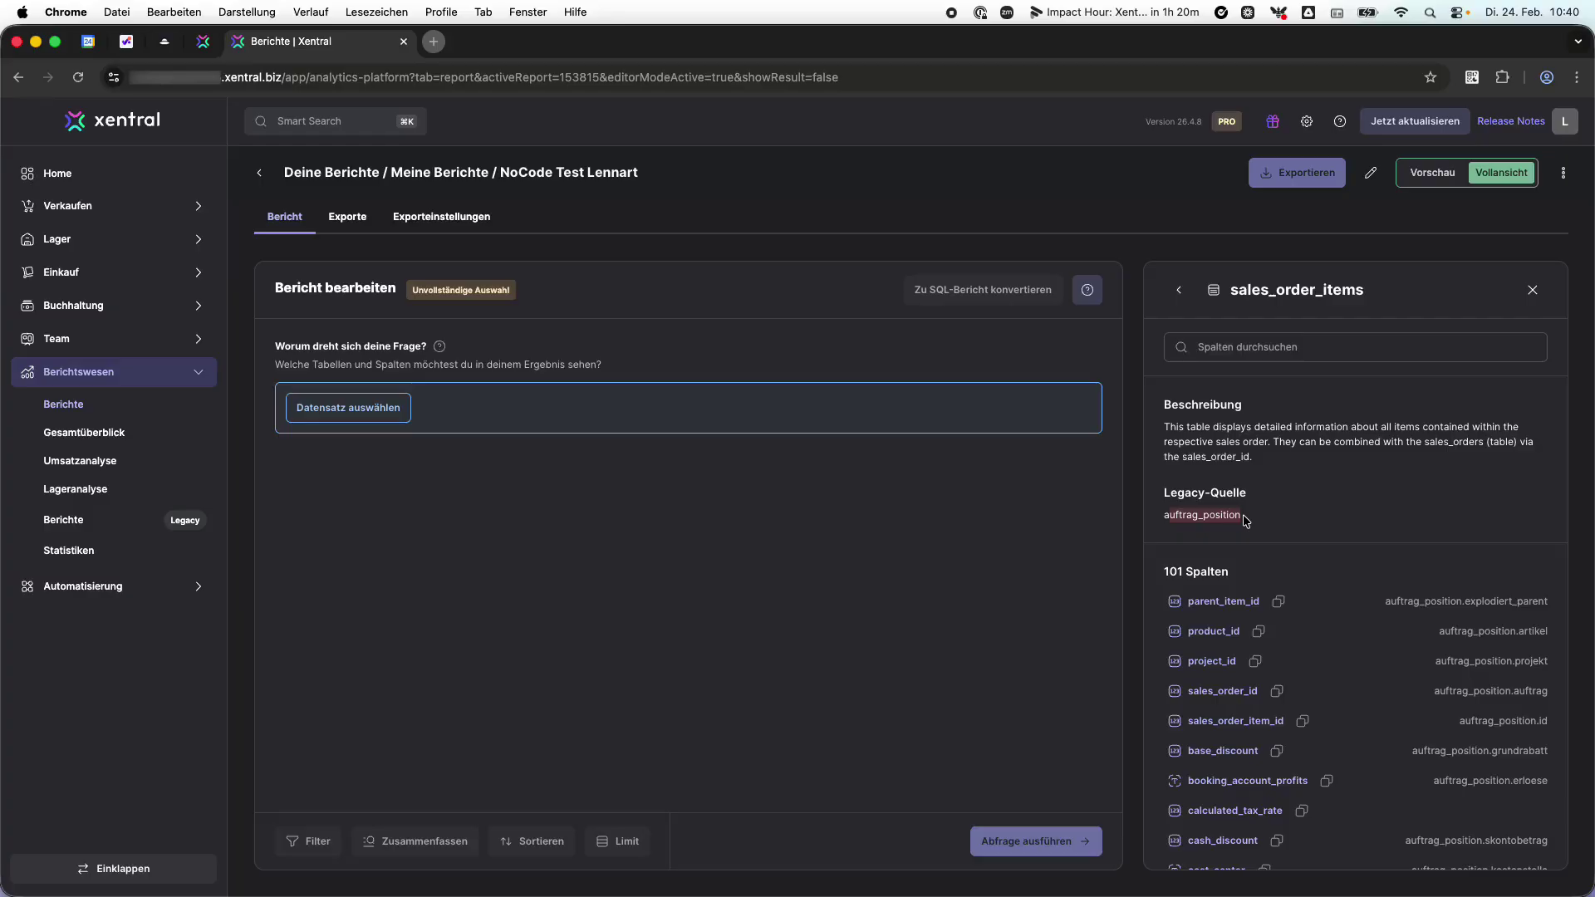
pyautogui.scroll(-1, 1243, 516)
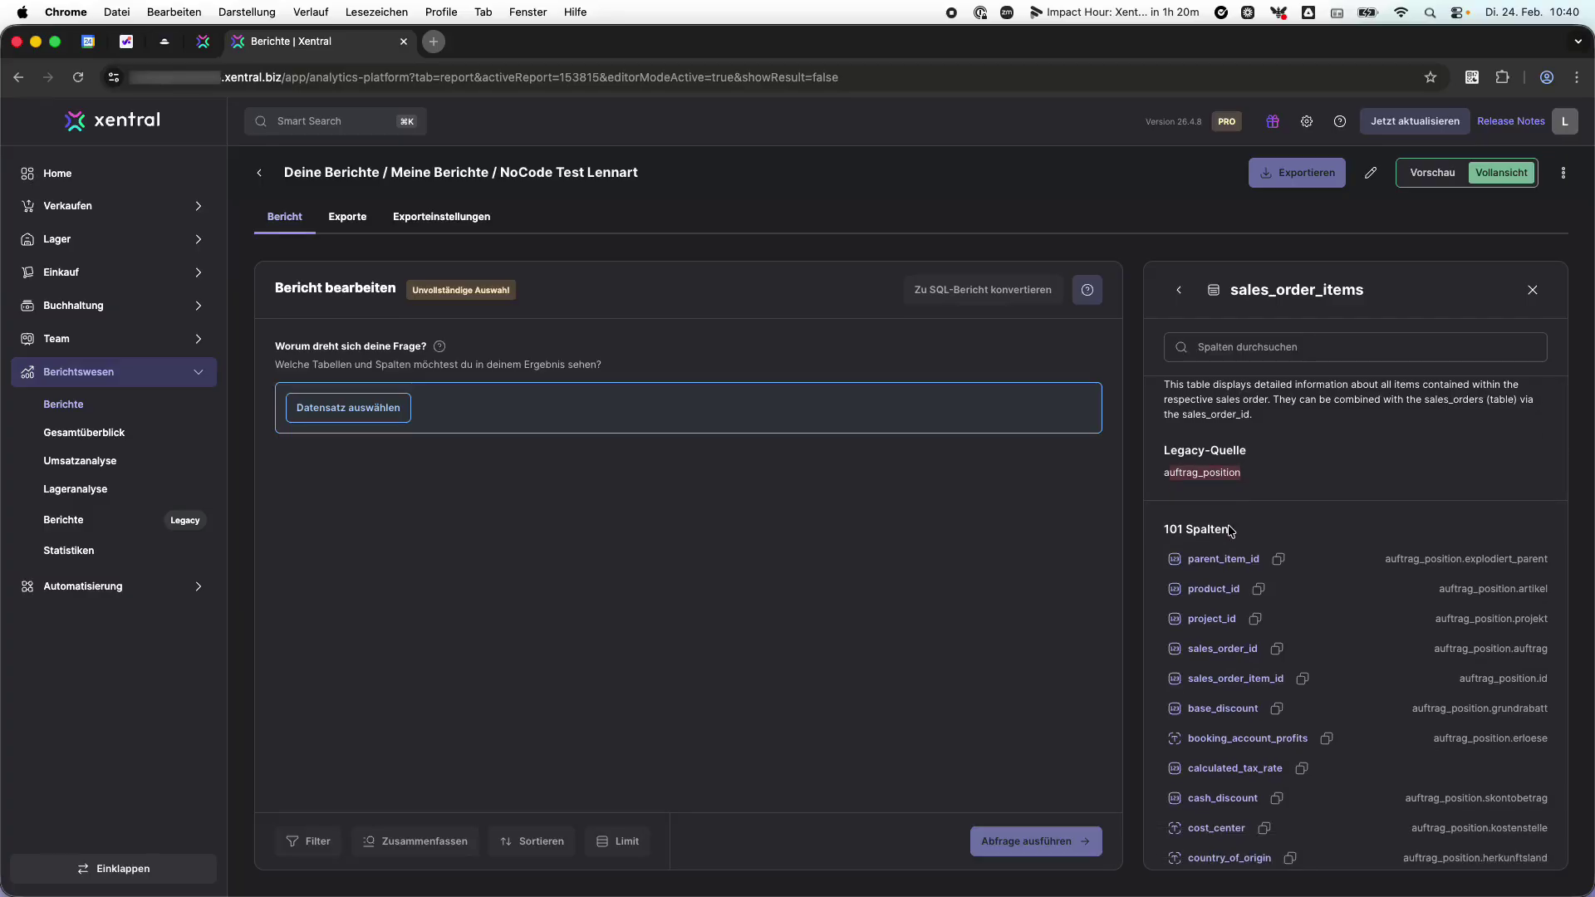
pyautogui.scroll(1, 1238, 517)
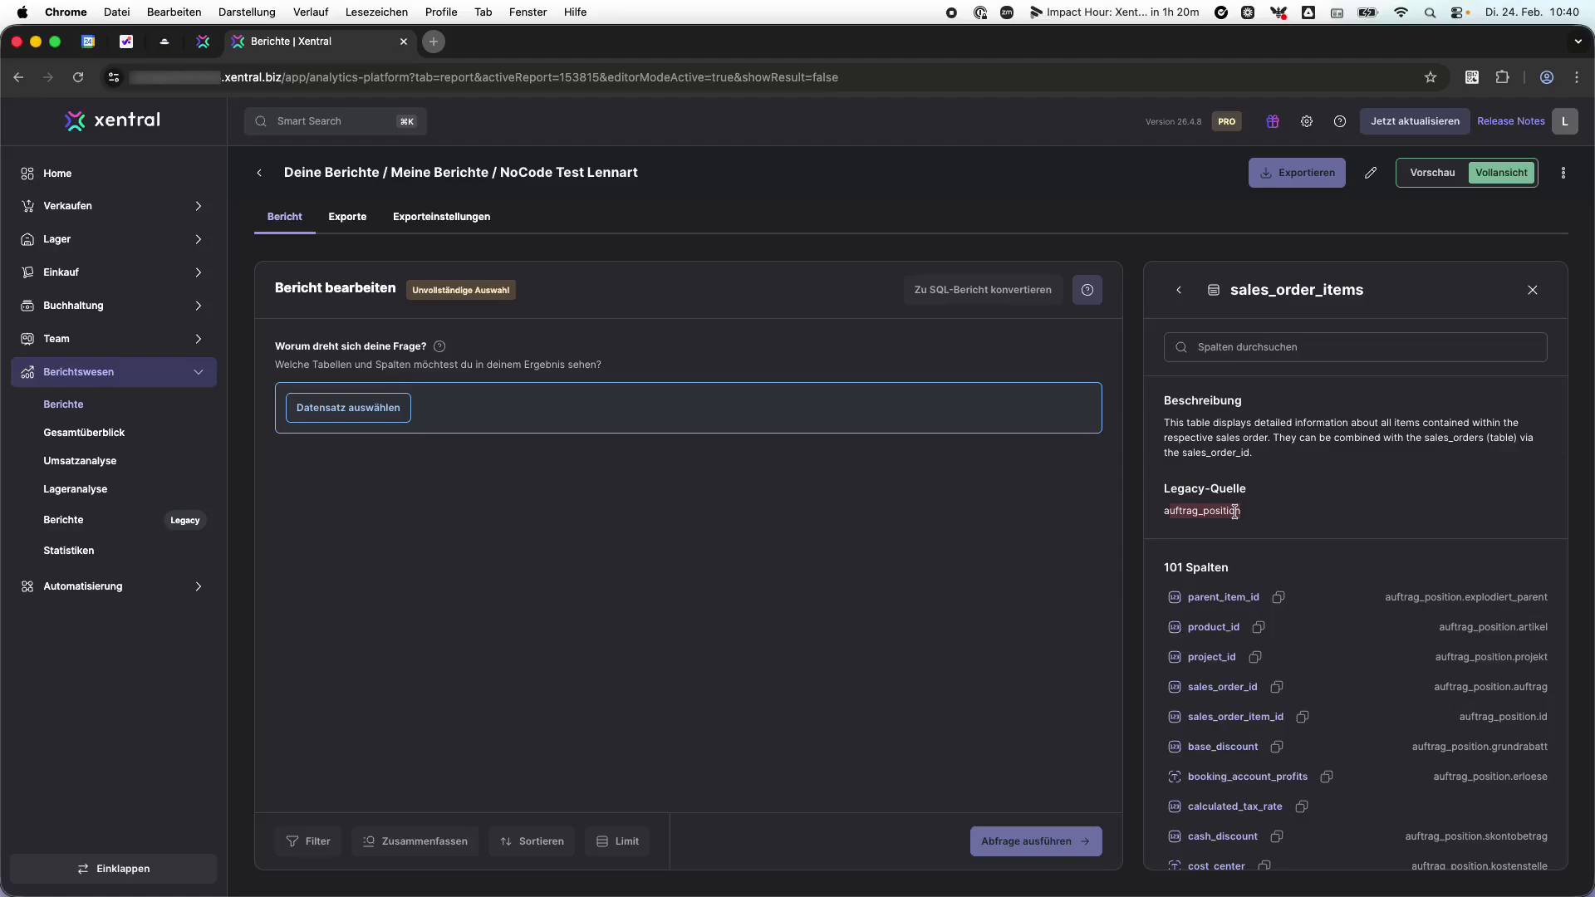
pyautogui.scroll(-10, 1294, 543)
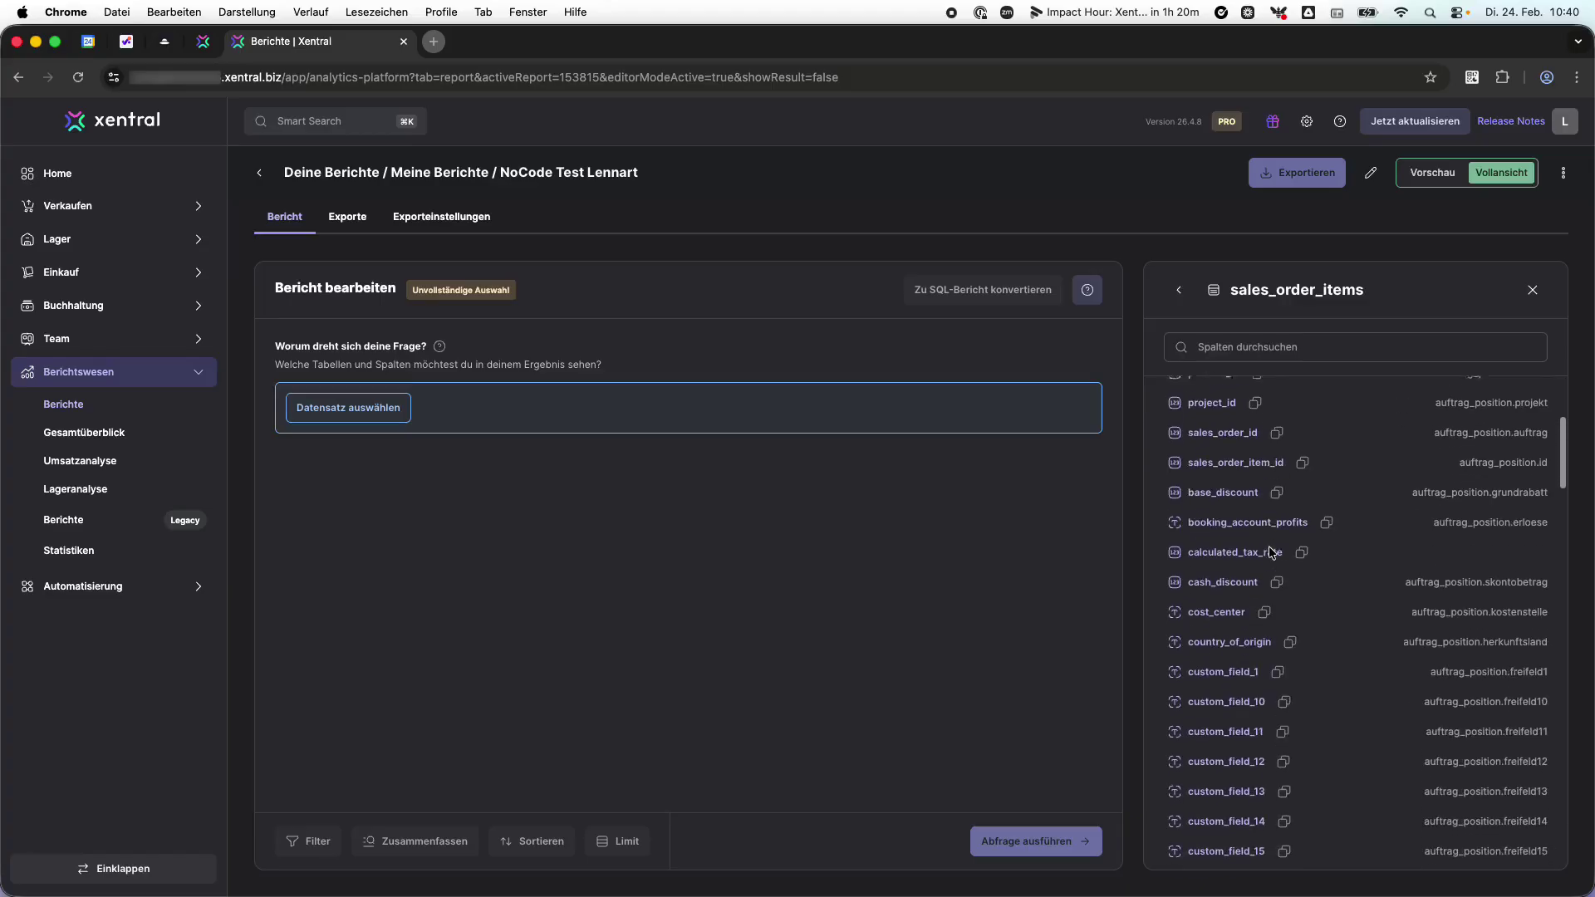
pyautogui.scroll(10, 1321, 549)
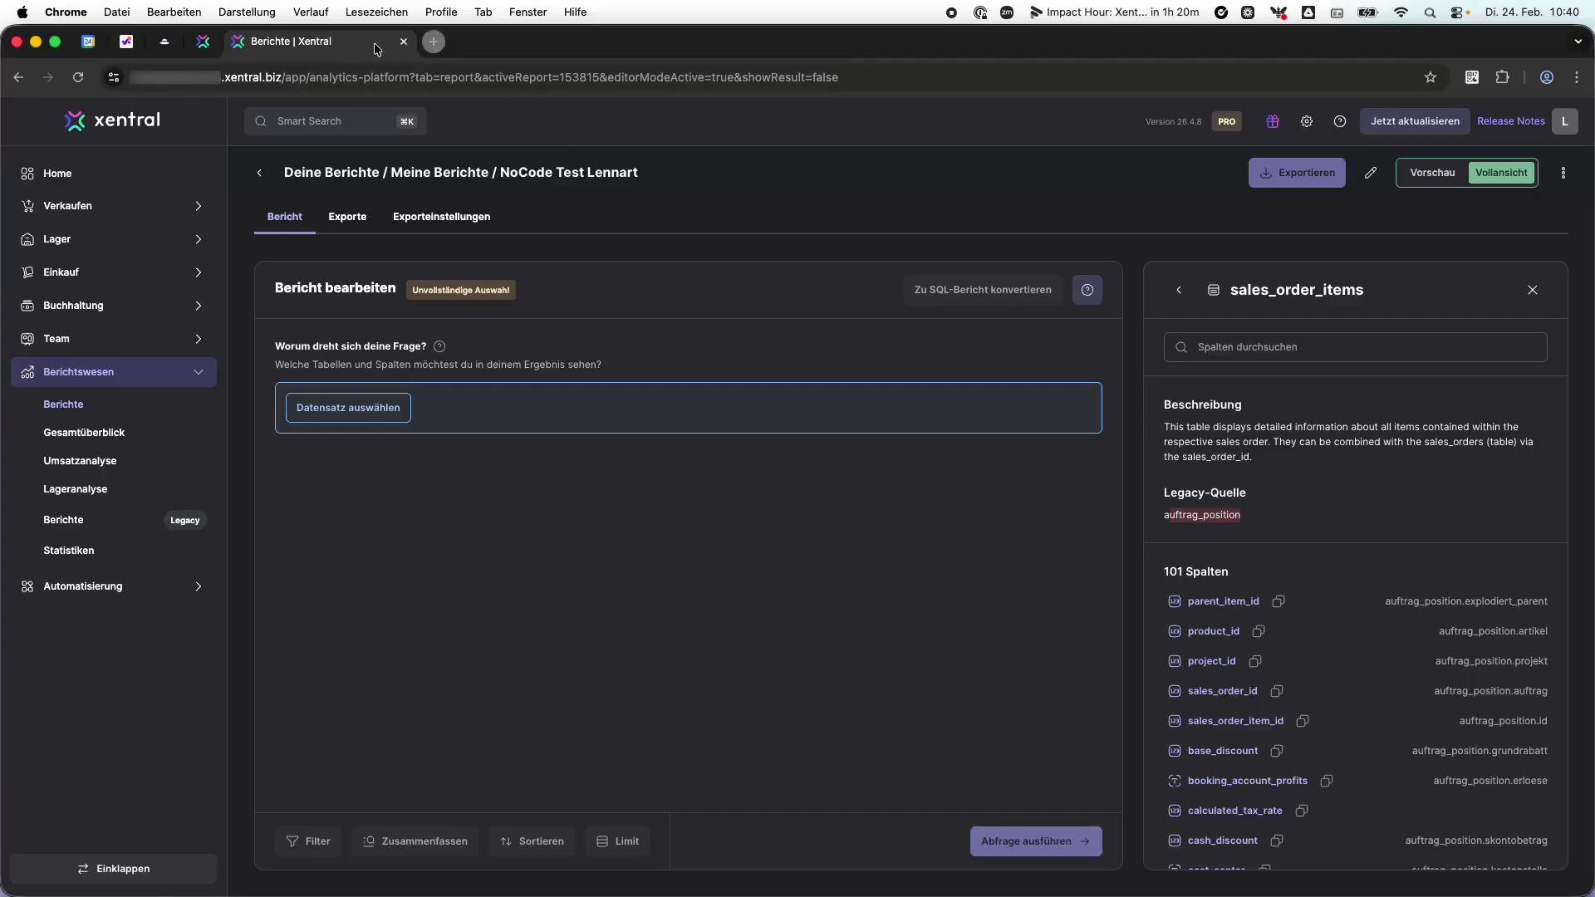
# Step: Duplicate the report's browser tab and open Datenbank Ansicht there by searching for "datenbank"
pyautogui.rightClick(320, 43)
pyautogui.click(348, 162)
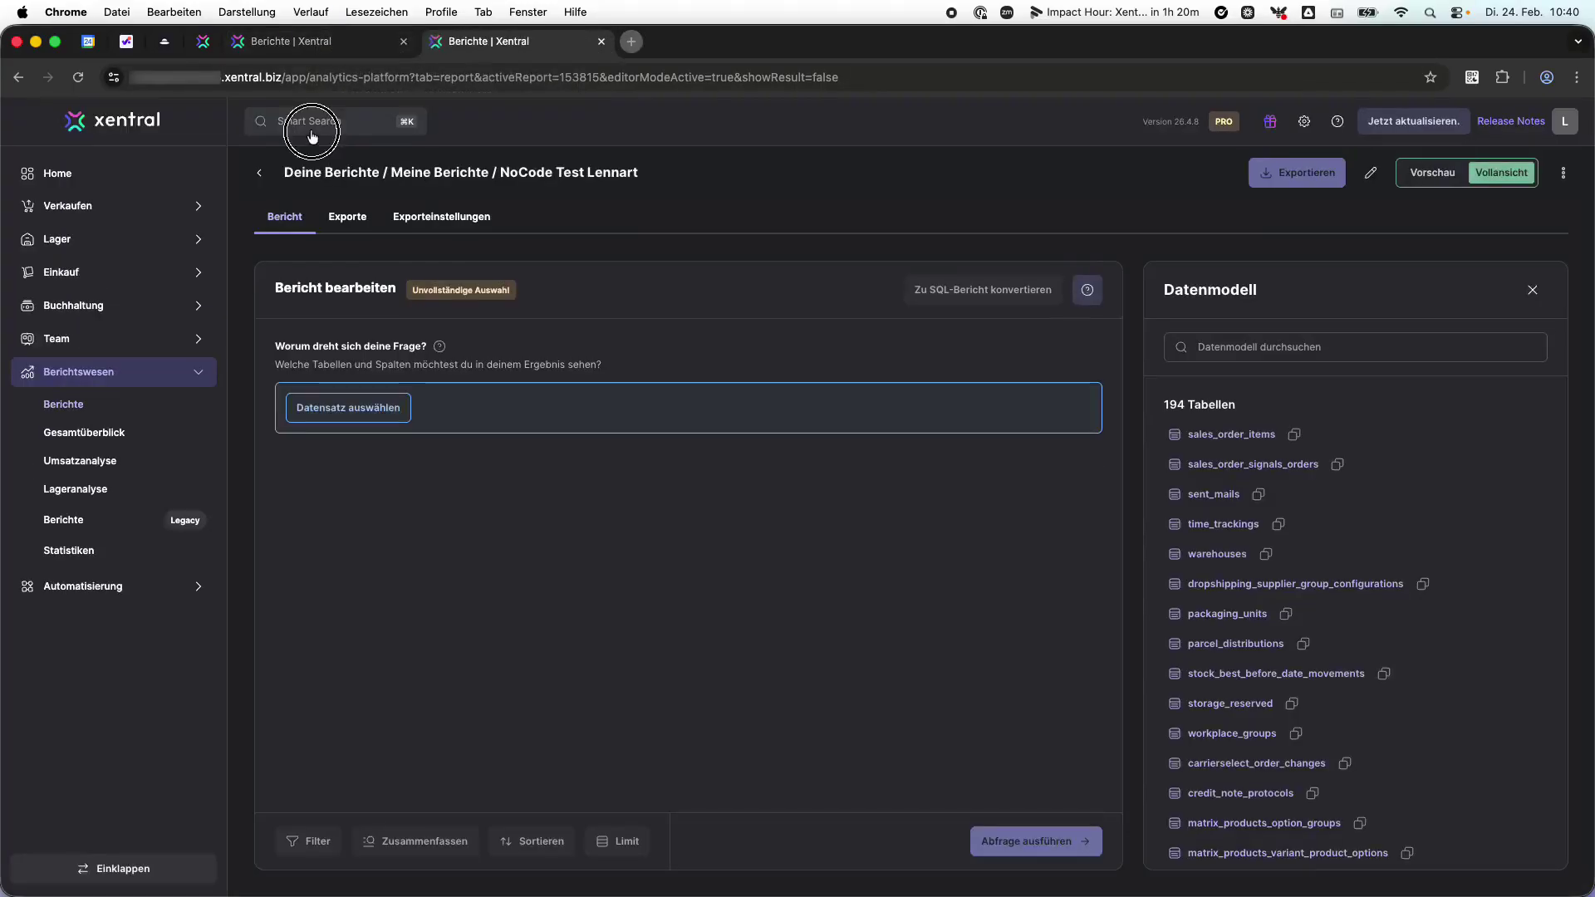
pyautogui.click(310, 121)
pyautogui.write('datenbank')
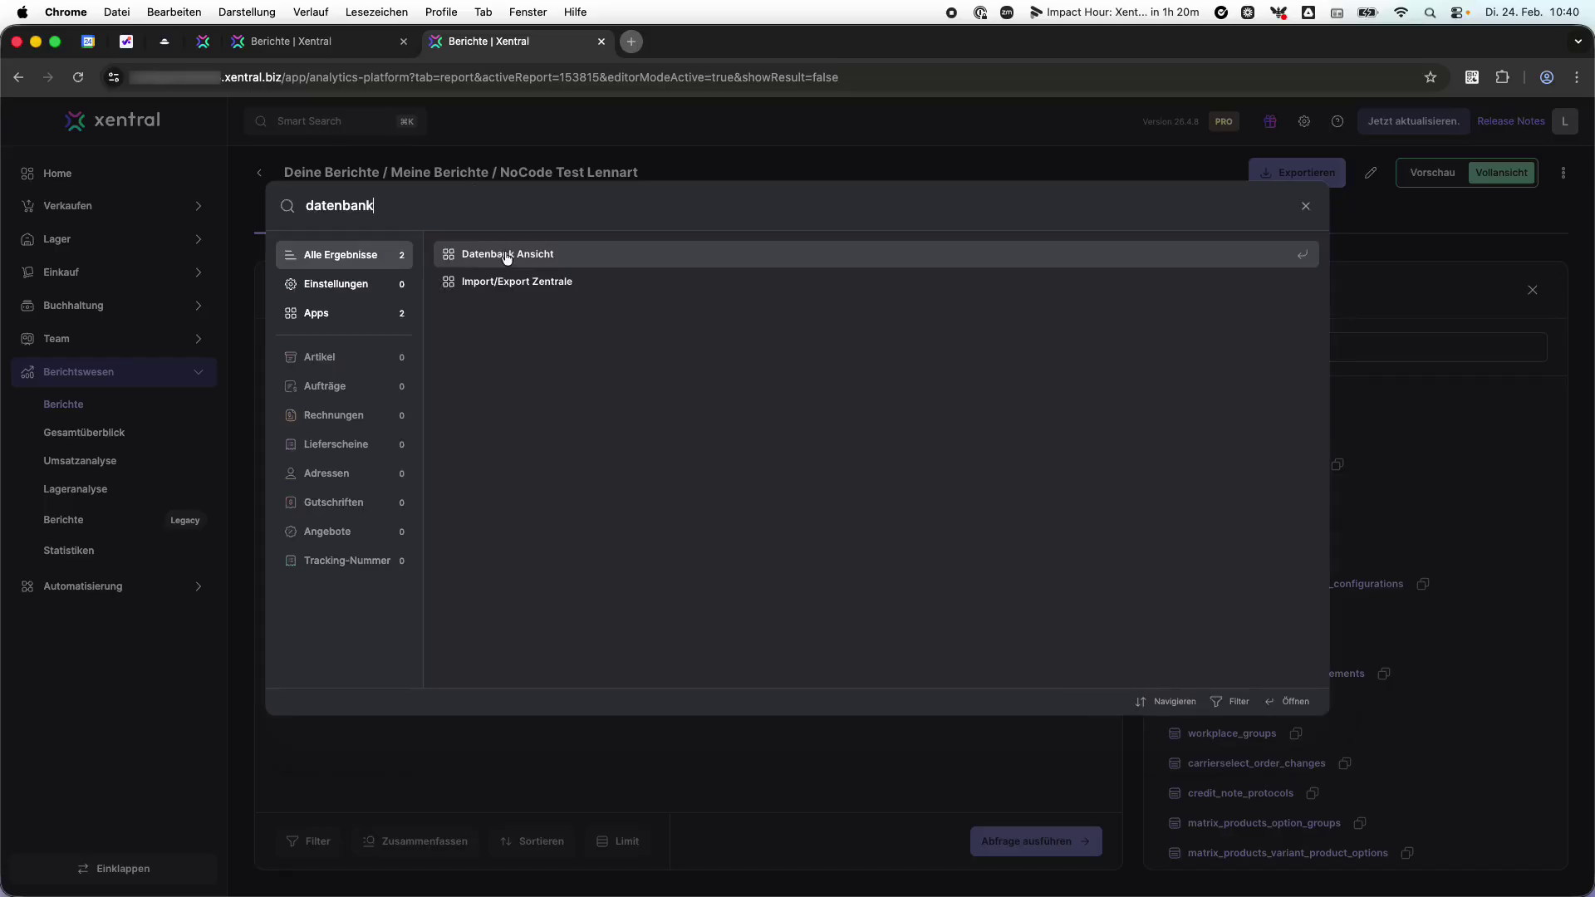
pyautogui.click(502, 252)
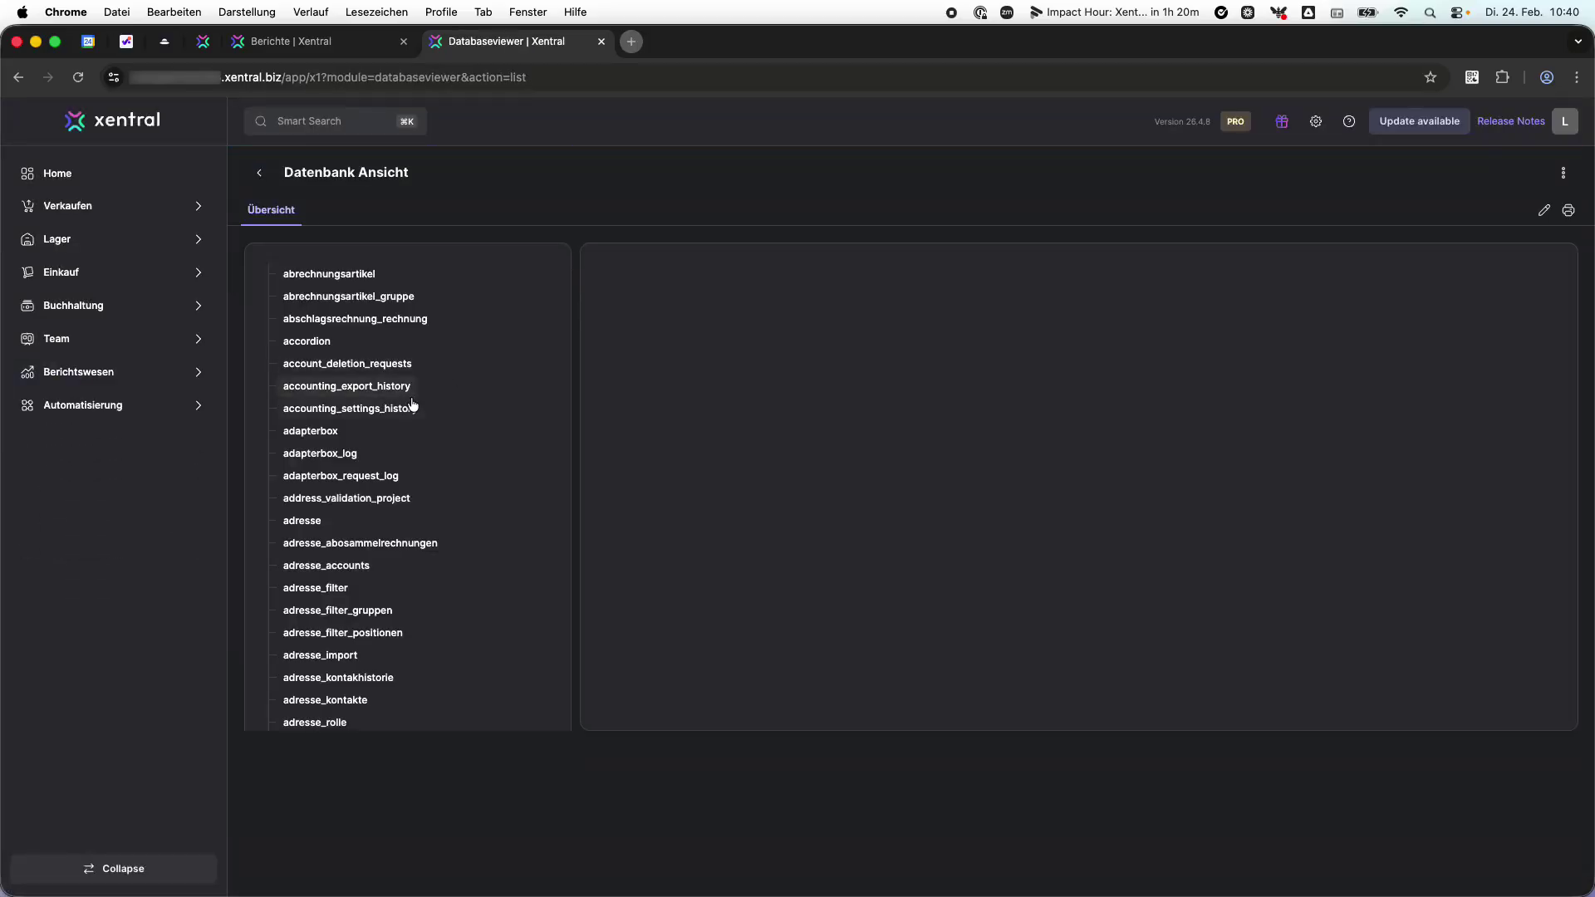
# Step: Find "eigenschaft" in the database table list and open the artikeleigenschaften table
pyautogui.press('super+f')
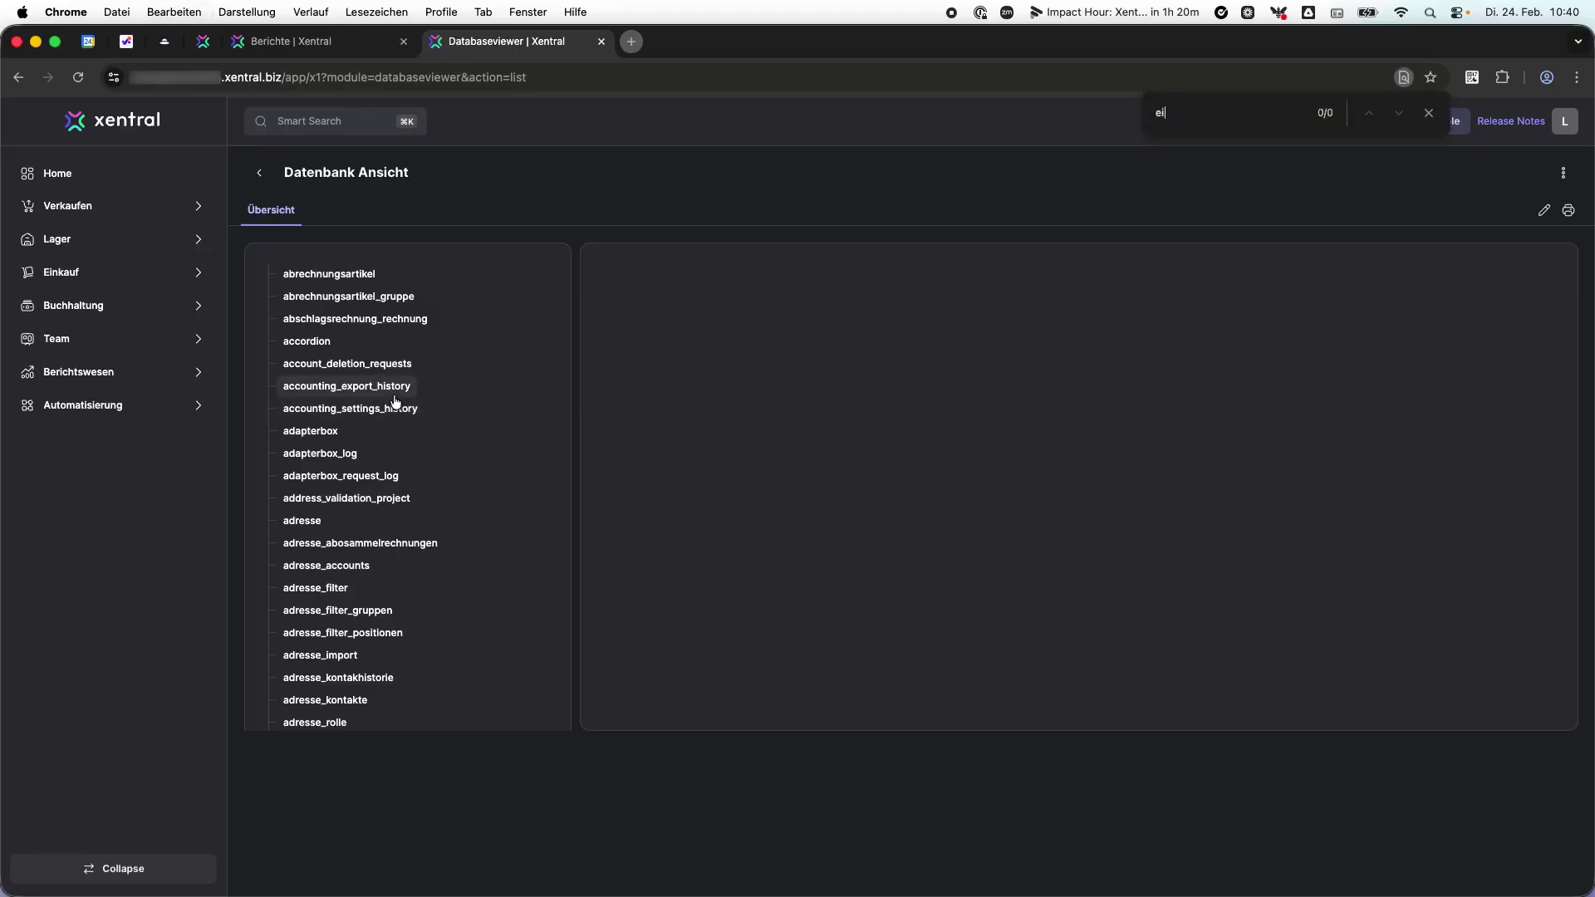
pyautogui.write('eigenschaft')
pyautogui.press('Escape')
pyautogui.click(370, 494)
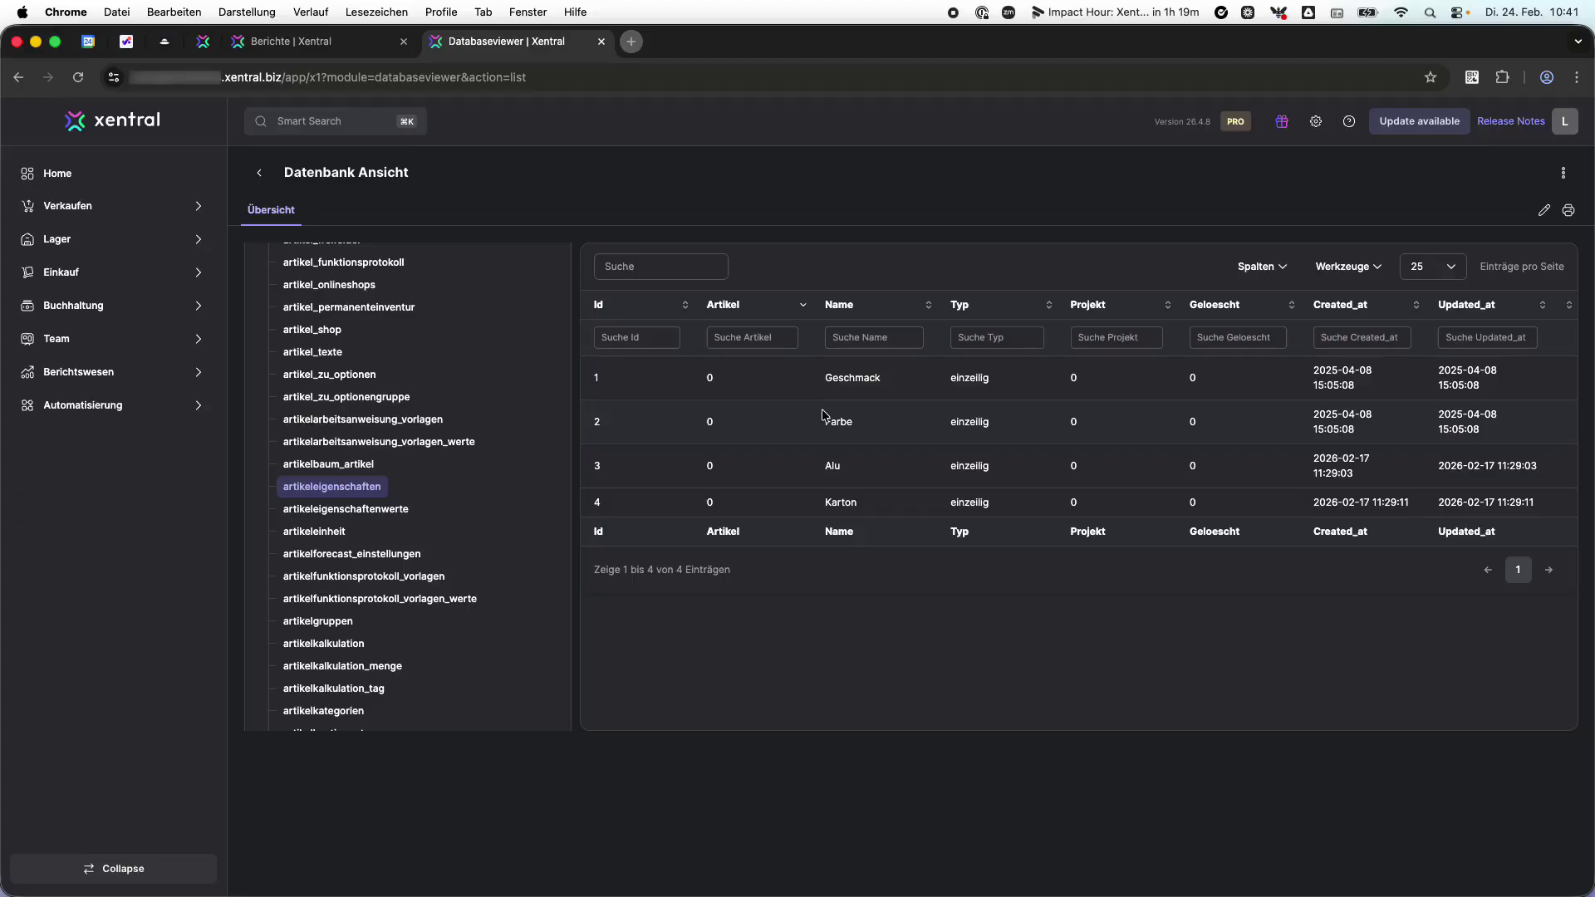
# Step: Return to the report's browser tab, search the data model for "eigenschaft", and open the product_properties table details
pyautogui.click(309, 39)
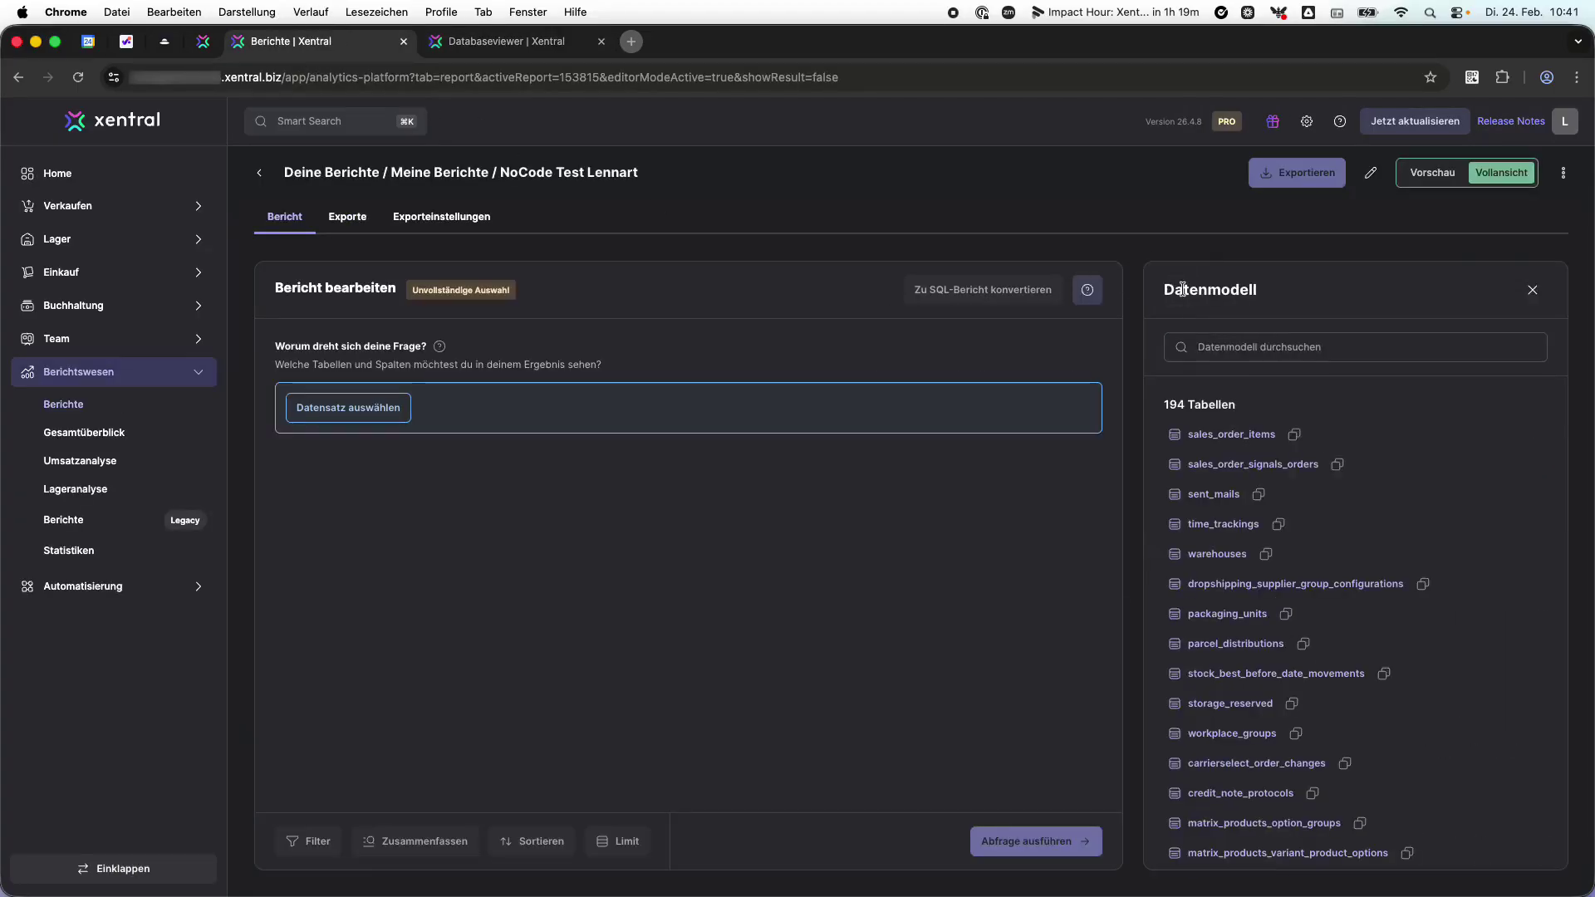
pyautogui.click(1256, 343)
pyautogui.write('eigenschaft')
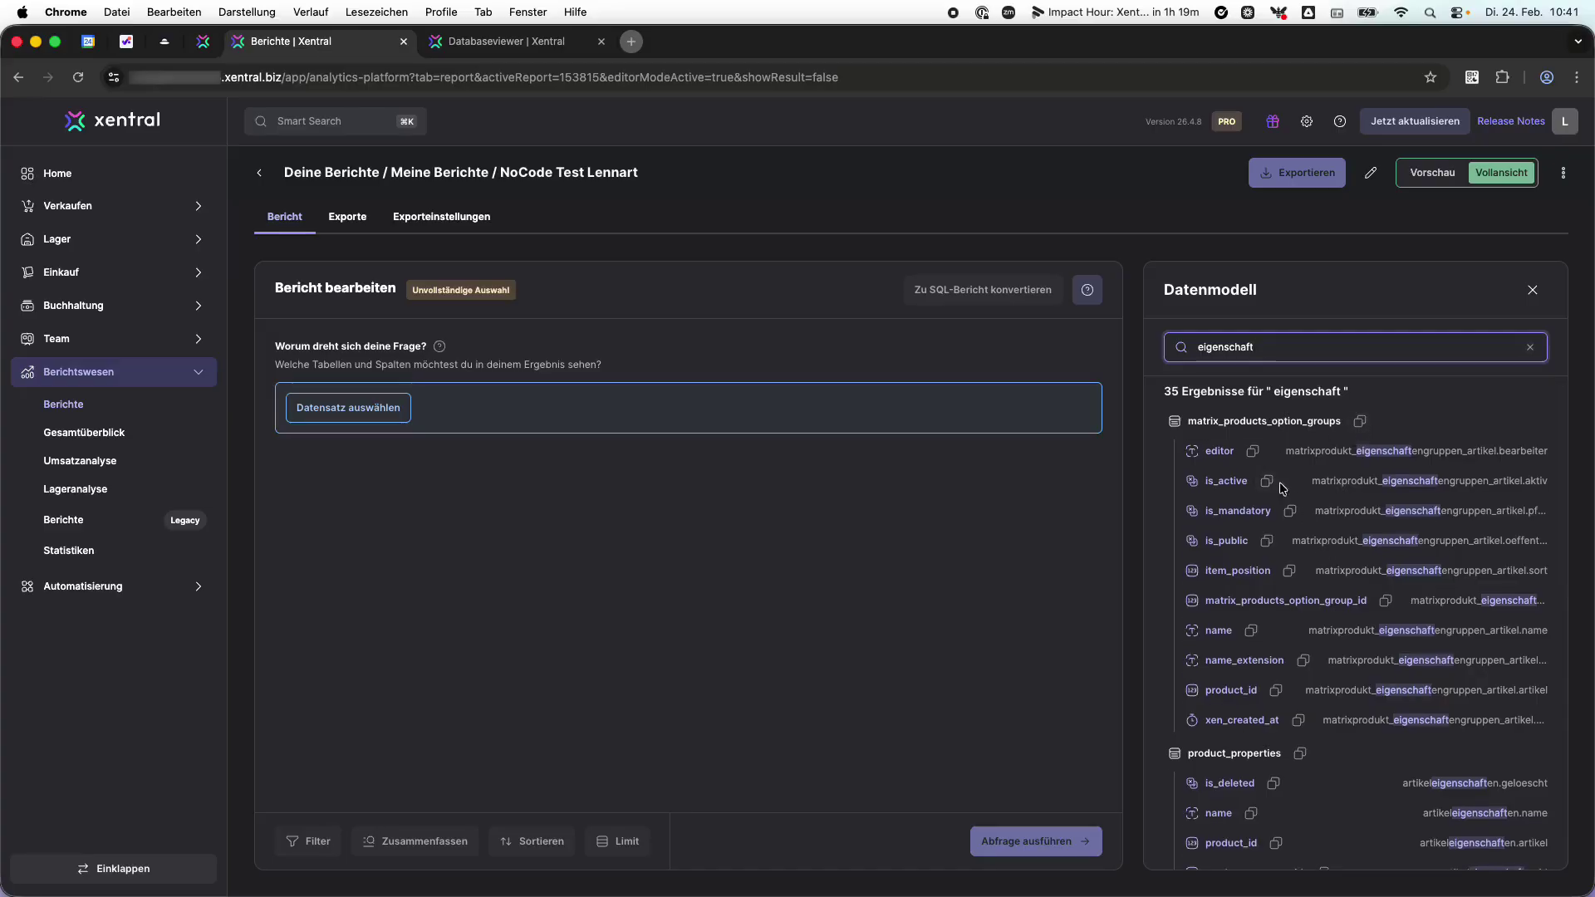
pyautogui.scroll(-1, 1273, 475)
pyautogui.scroll(-5, 1274, 471)
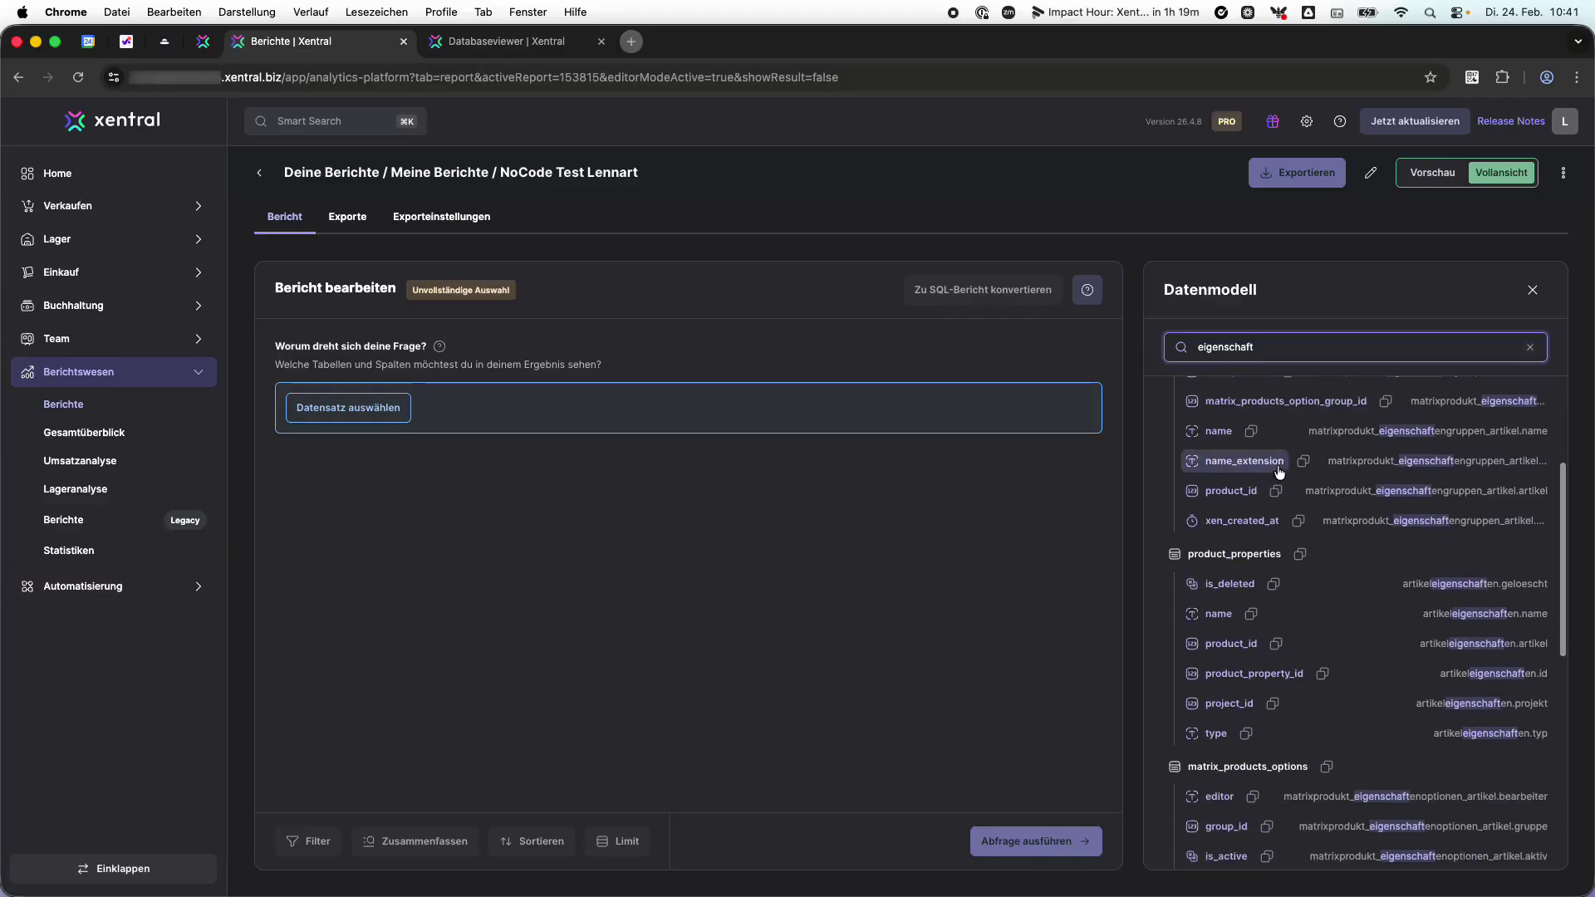
pyautogui.moveTo(1404, 584); pyautogui.dragTo(1498, 580)
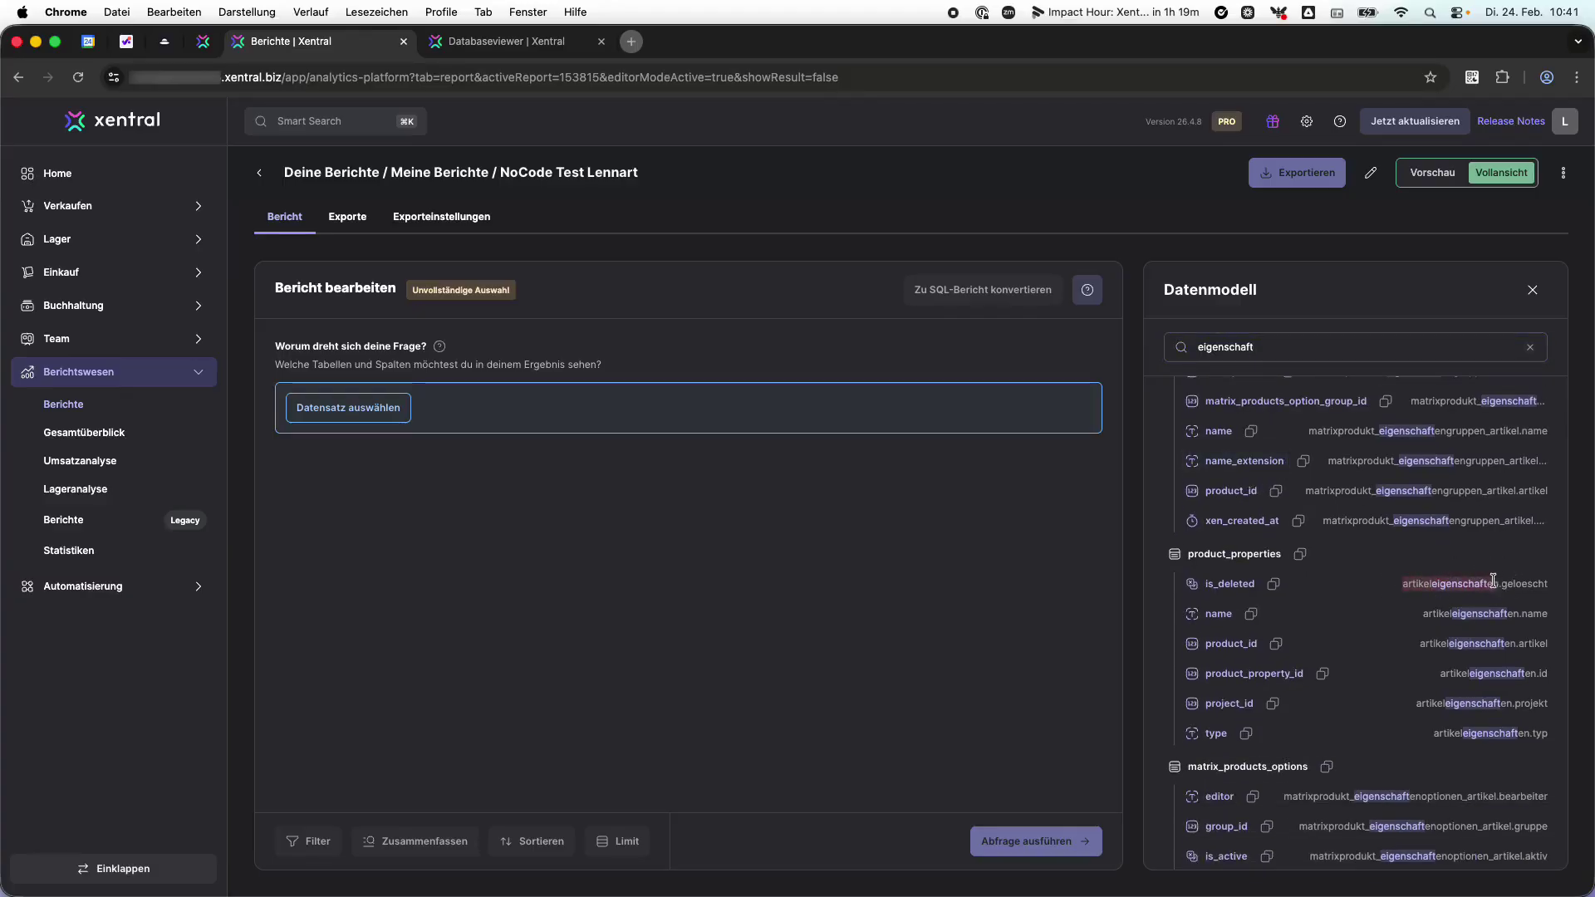
pyautogui.click(1205, 558)
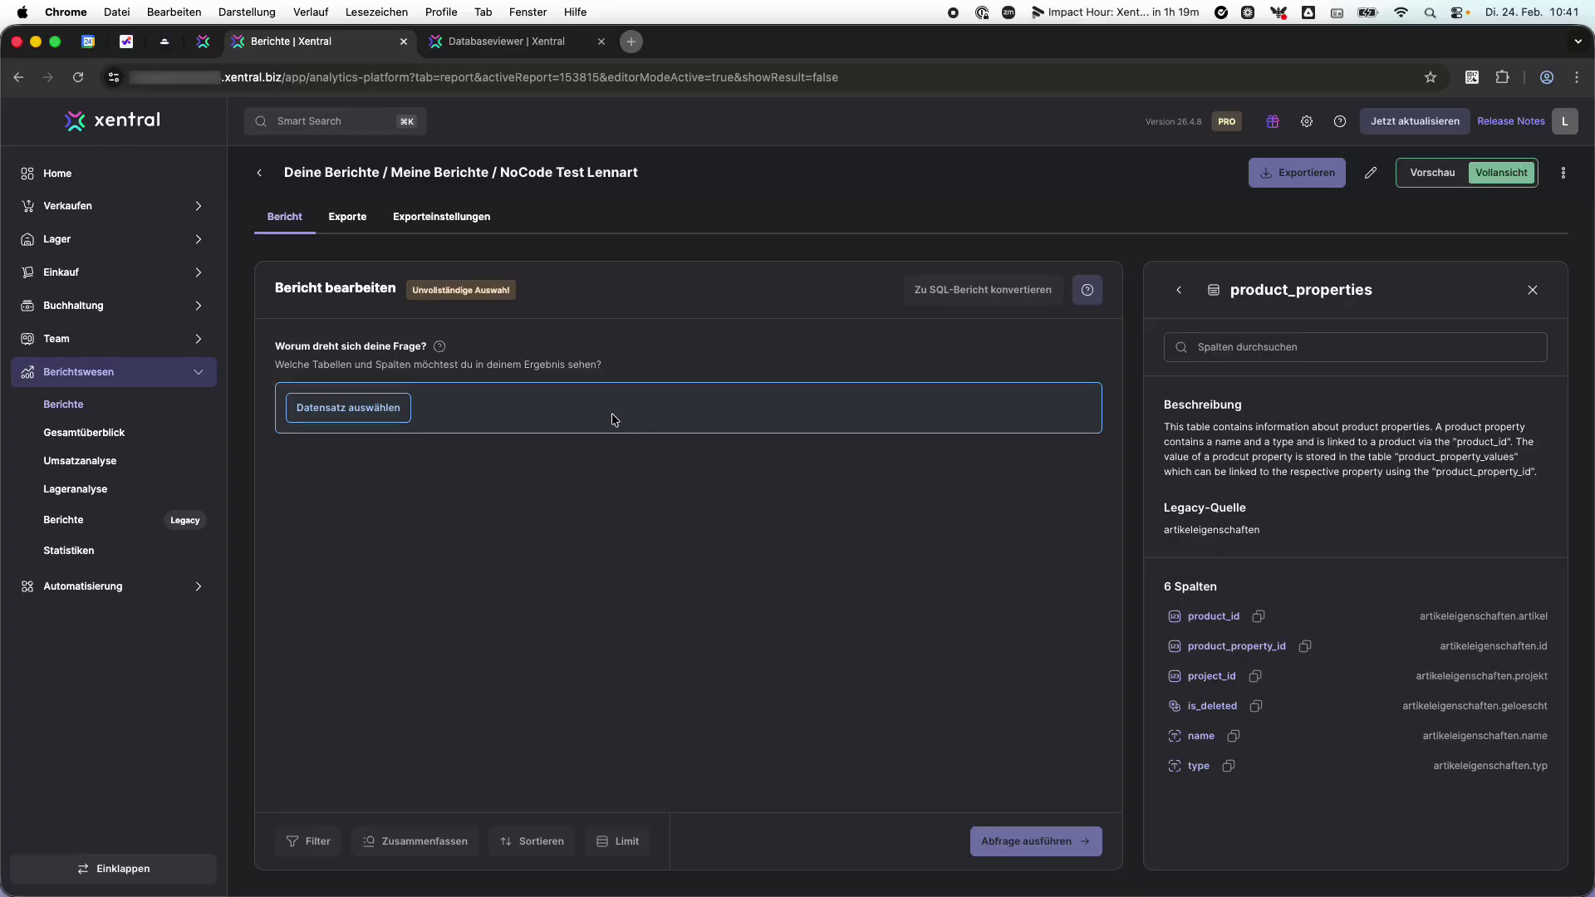
# Step: Select sales_orders as the report's dataset and view its column selection without changing it
pyautogui.click(384, 406)
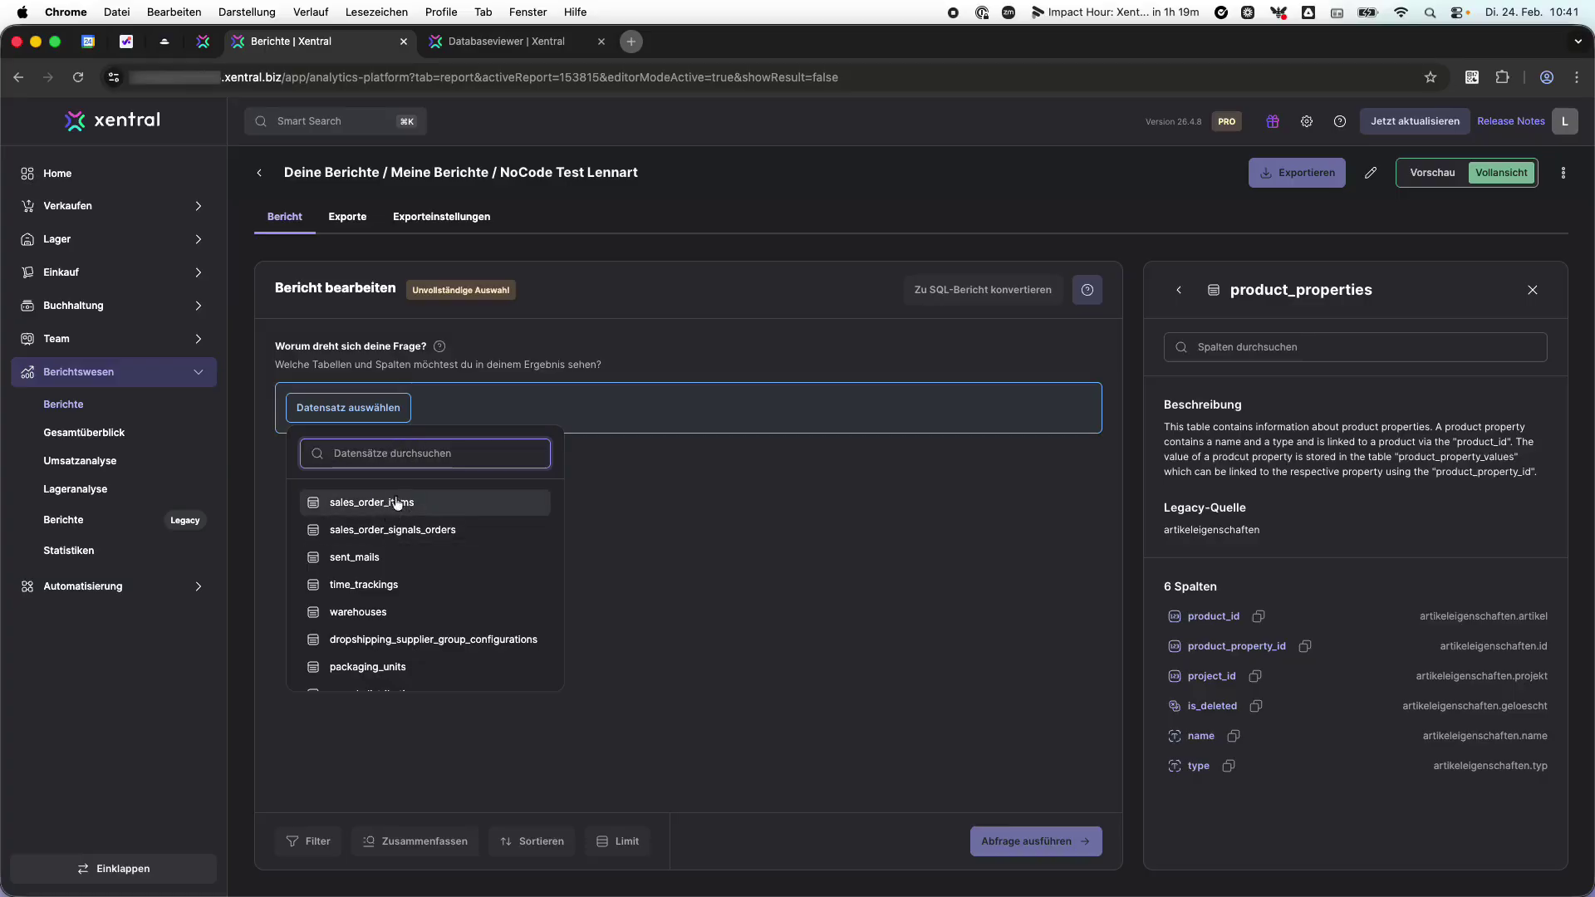
pyautogui.write('sales_orders')
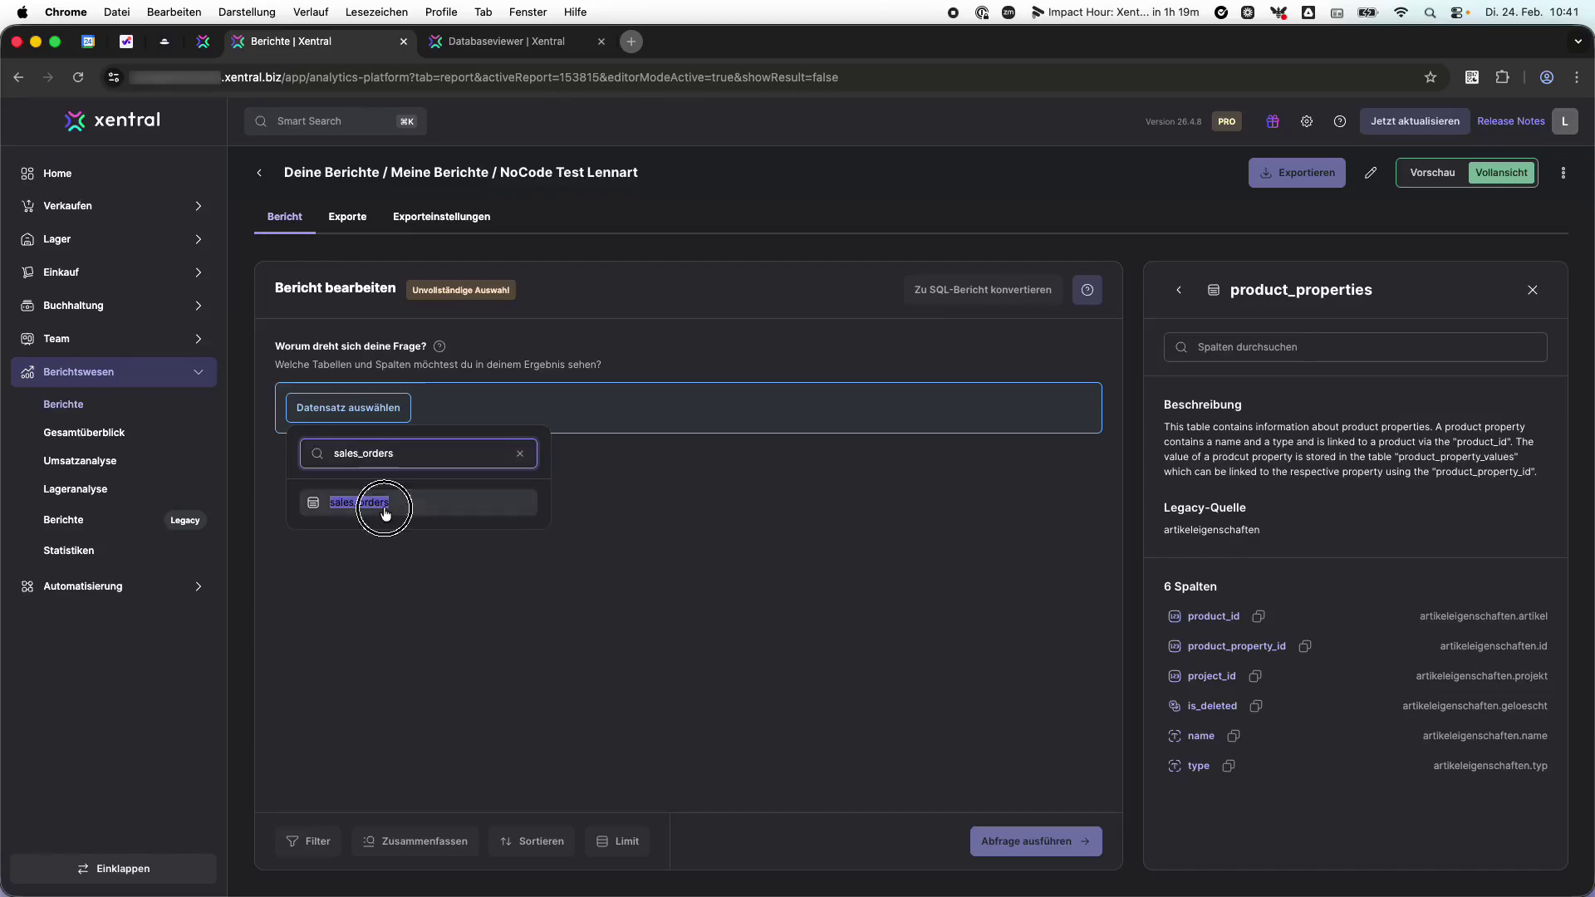
pyautogui.click(382, 505)
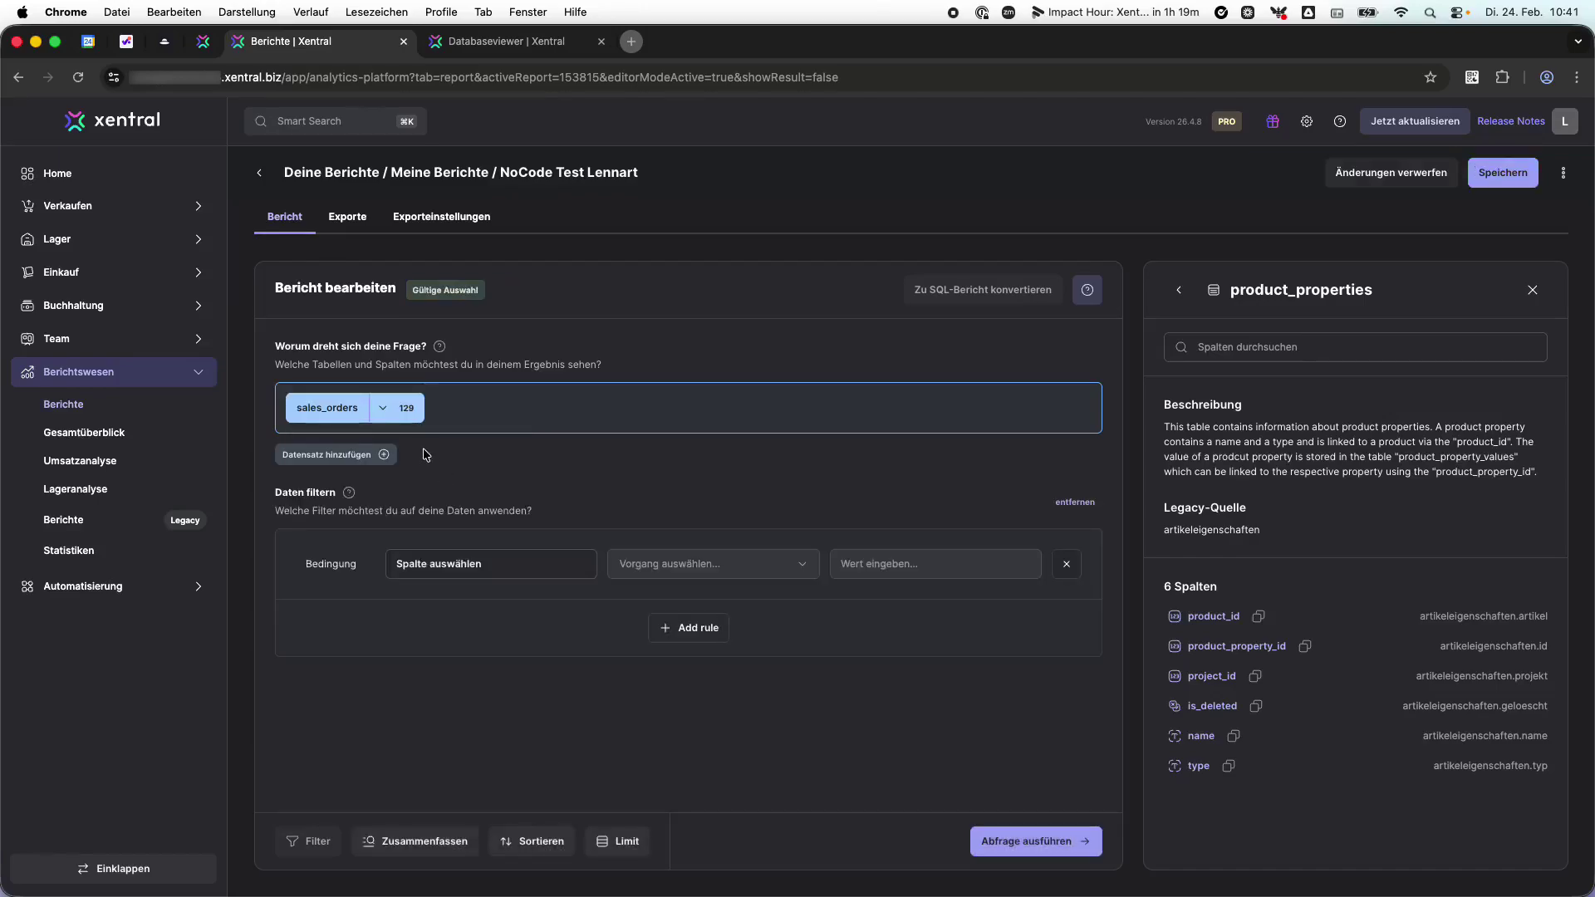
pyautogui.click(389, 411)
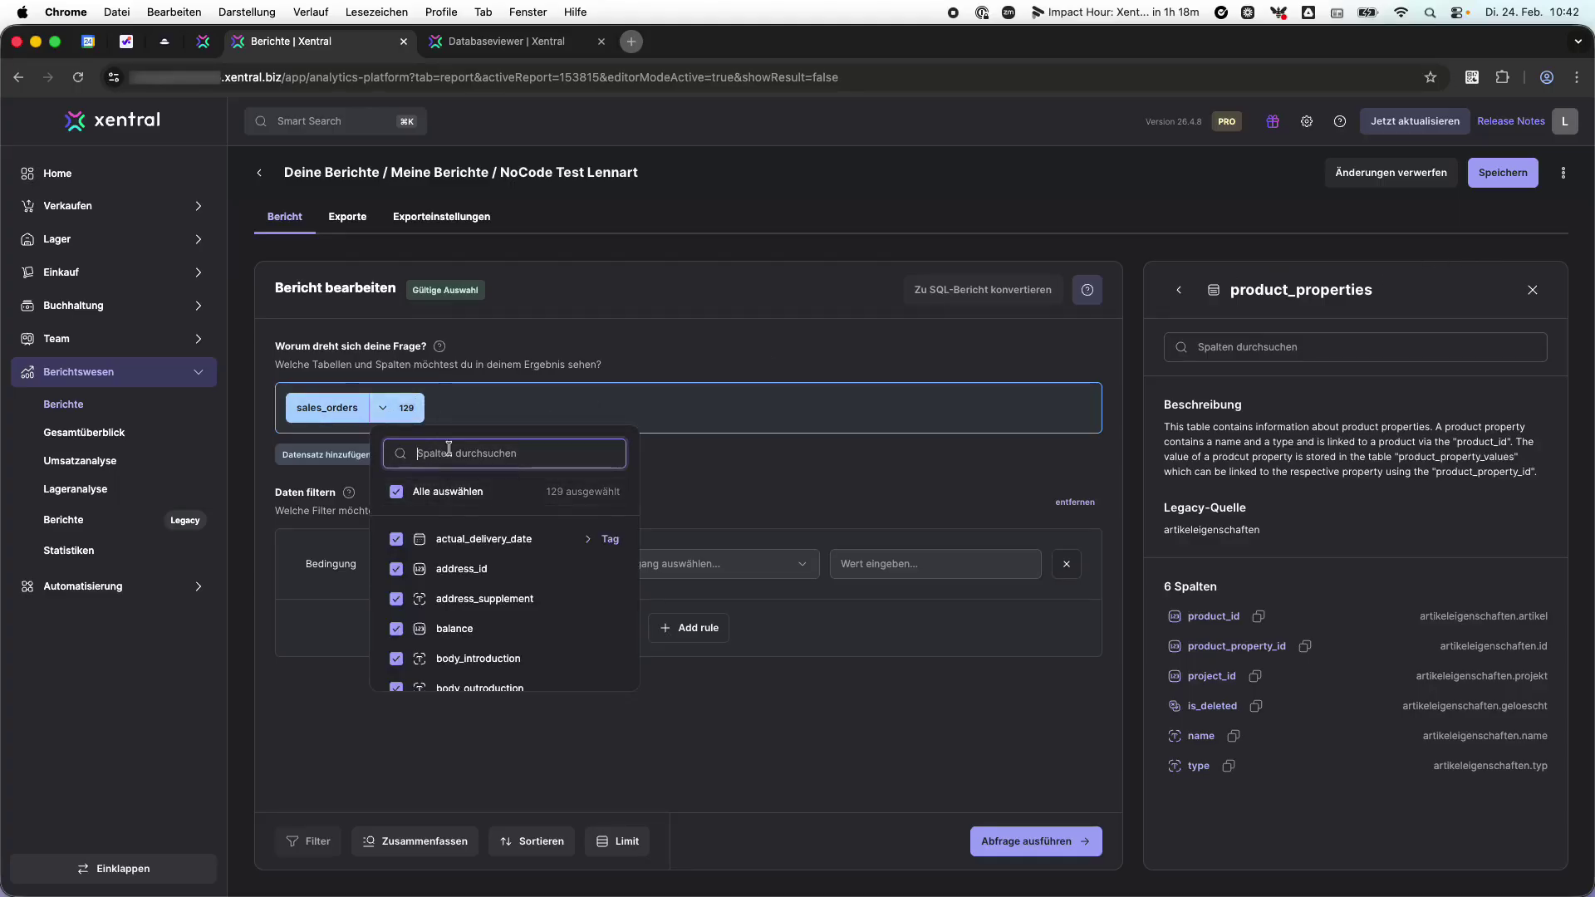
pyautogui.click(492, 379)
# Step: Replace the data model search with "sales_orders" and open that table's details
pyautogui.click(1179, 289)
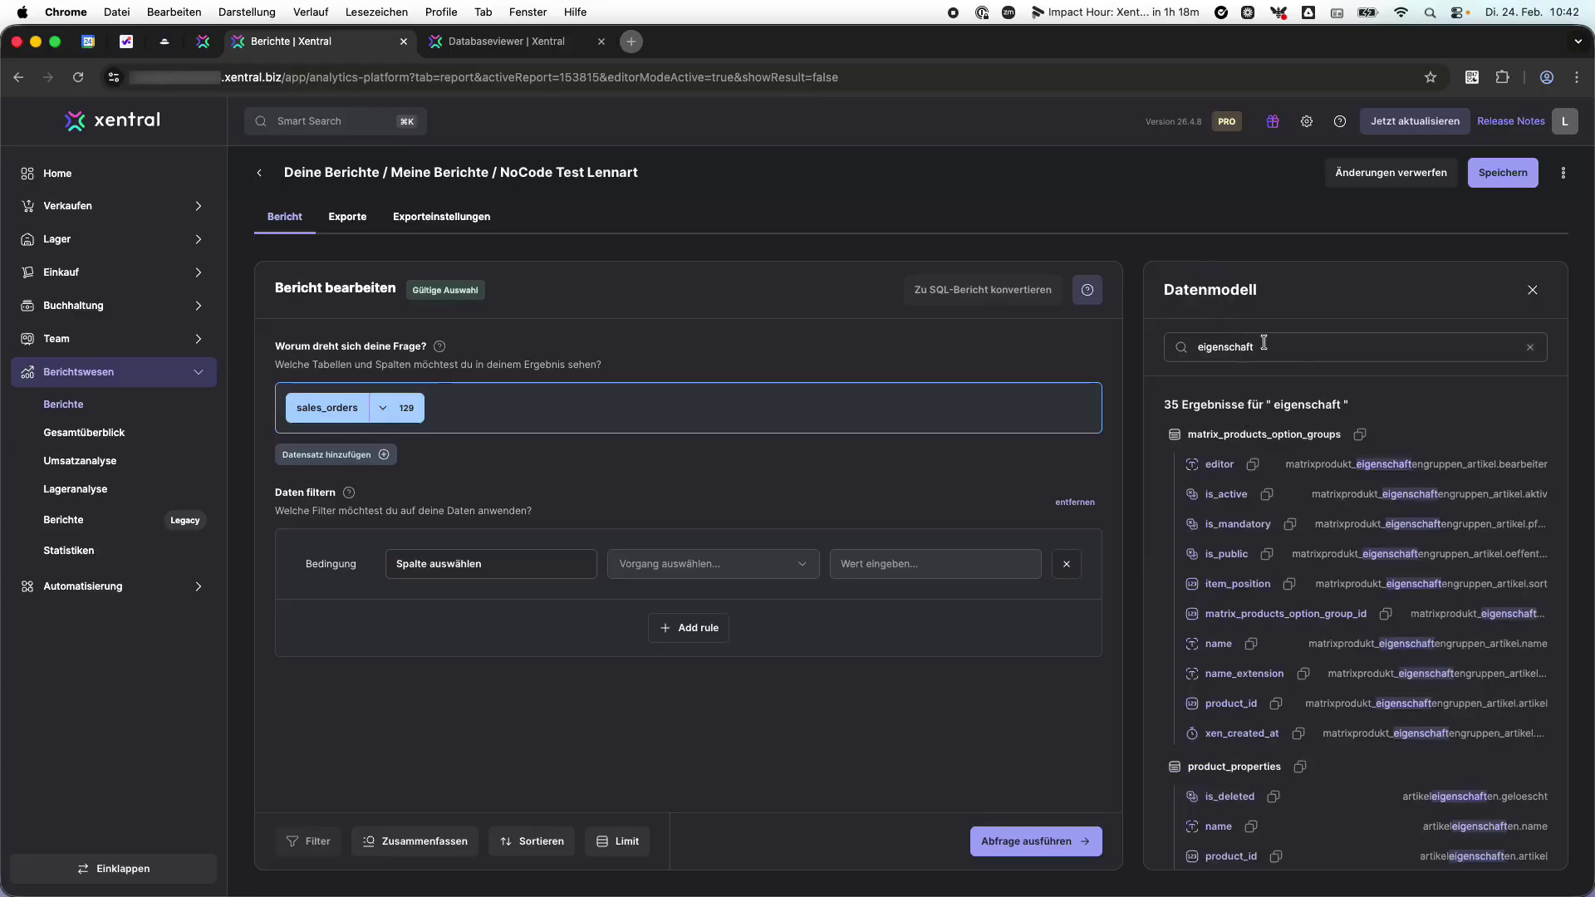
pyautogui.click(1156, 343)
pyautogui.press('super+a')
pyautogui.write('sales_or')
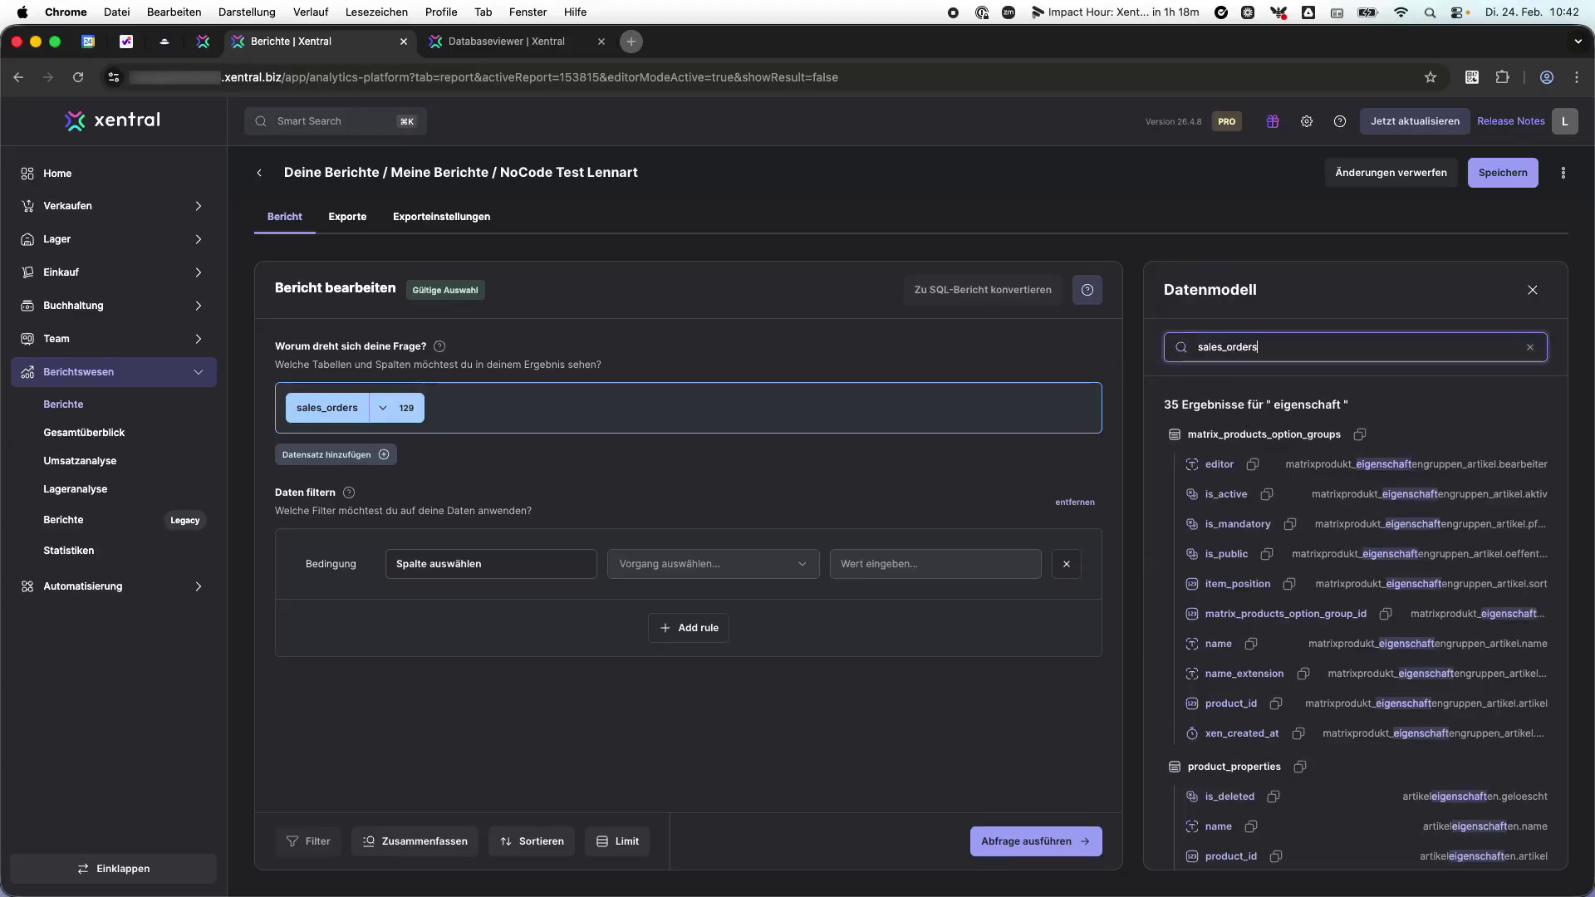
pyautogui.click(1235, 433)
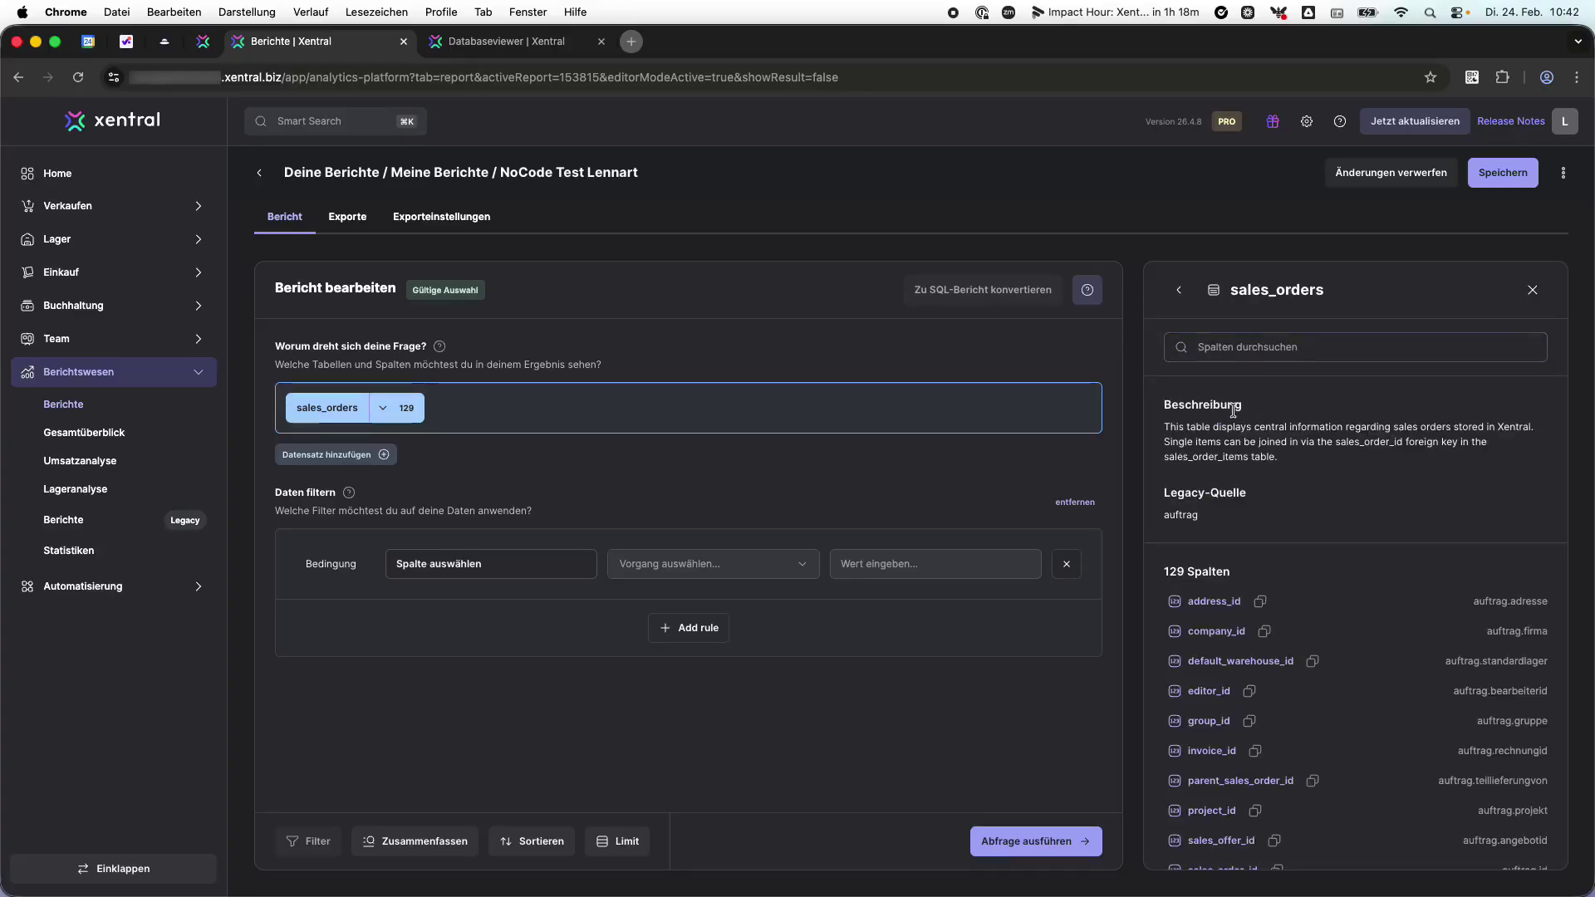
# Step: Look through the columns of the sales_orders table and open the details of the sales_order_id column
pyautogui.scroll(-1, 1234, 411)
pyautogui.moveTo(1162, 537); pyautogui.dragTo(1238, 536)
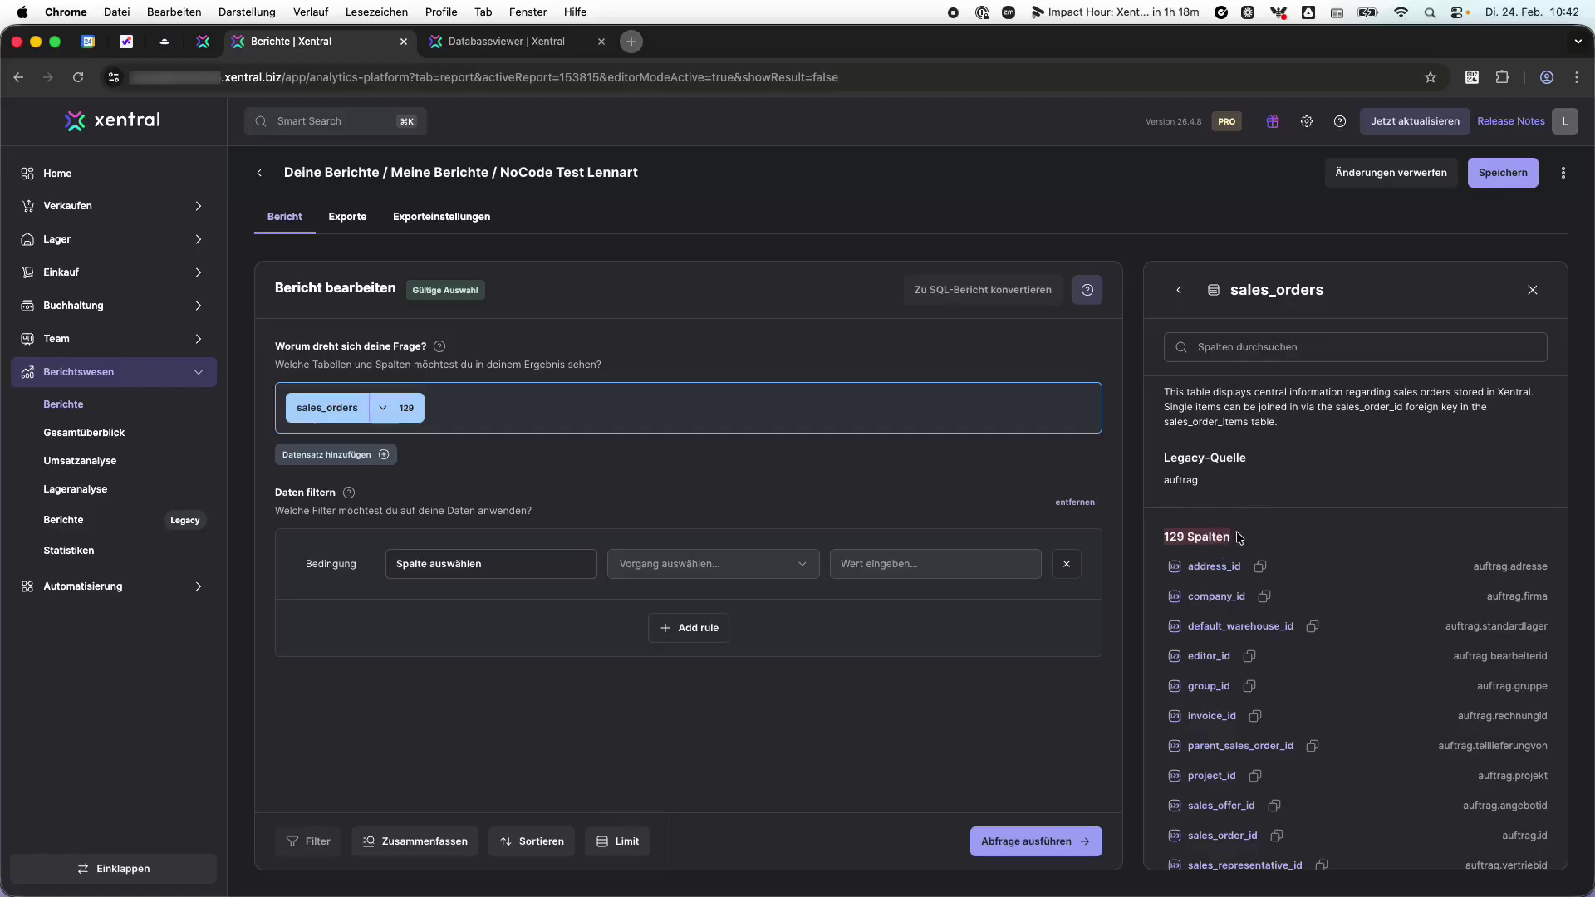
pyautogui.scroll(-8, 1246, 536)
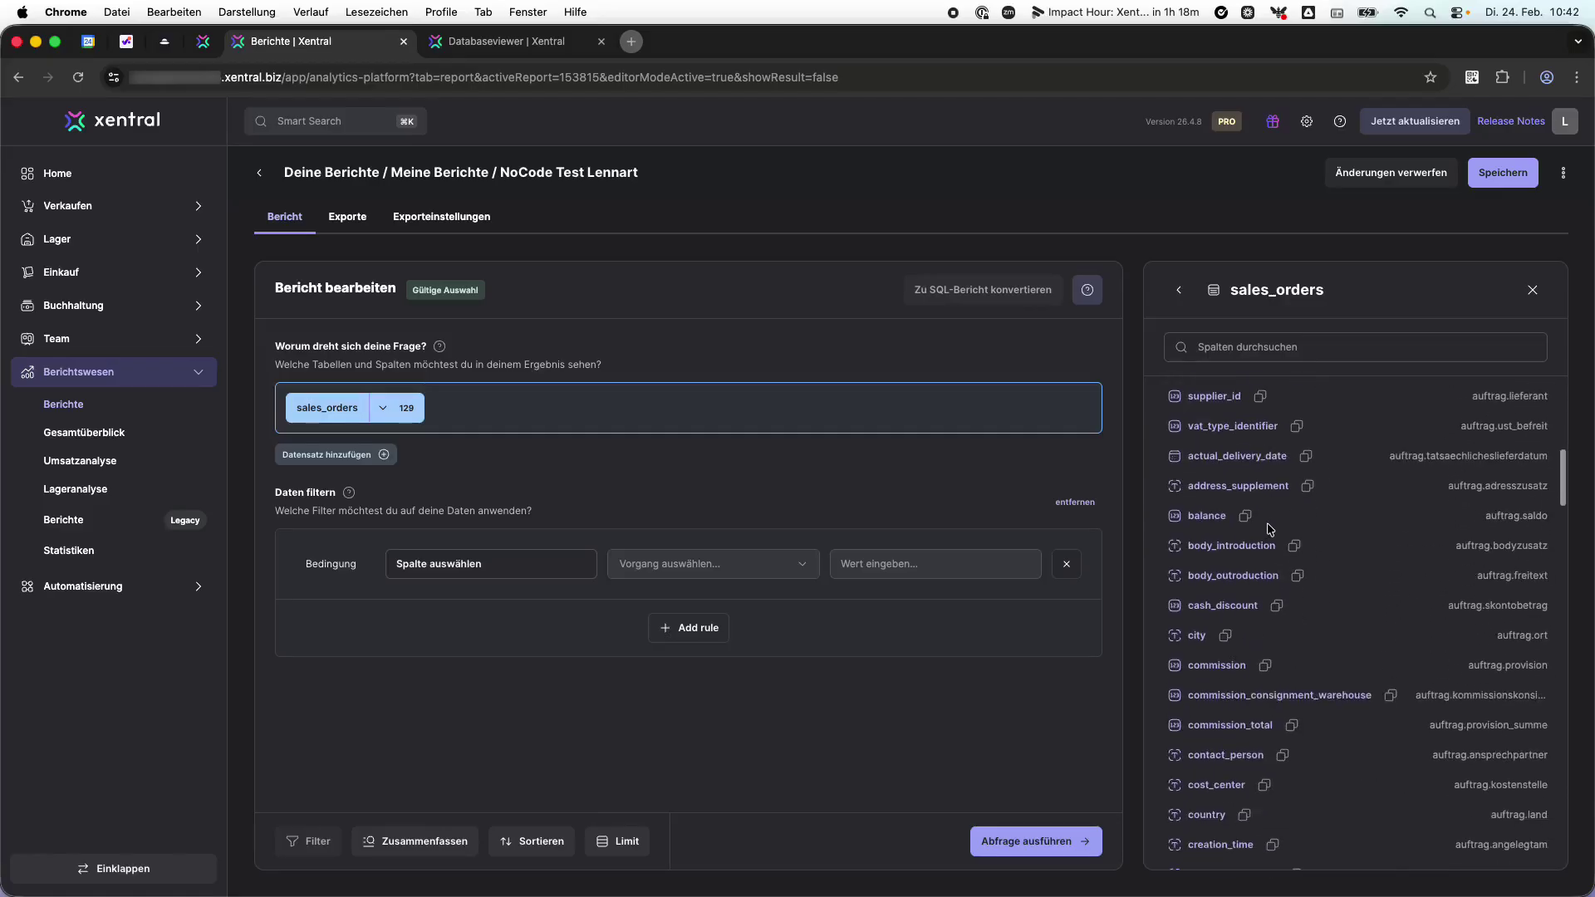
pyautogui.scroll(-3, 1269, 523)
pyautogui.scroll(10, 1267, 511)
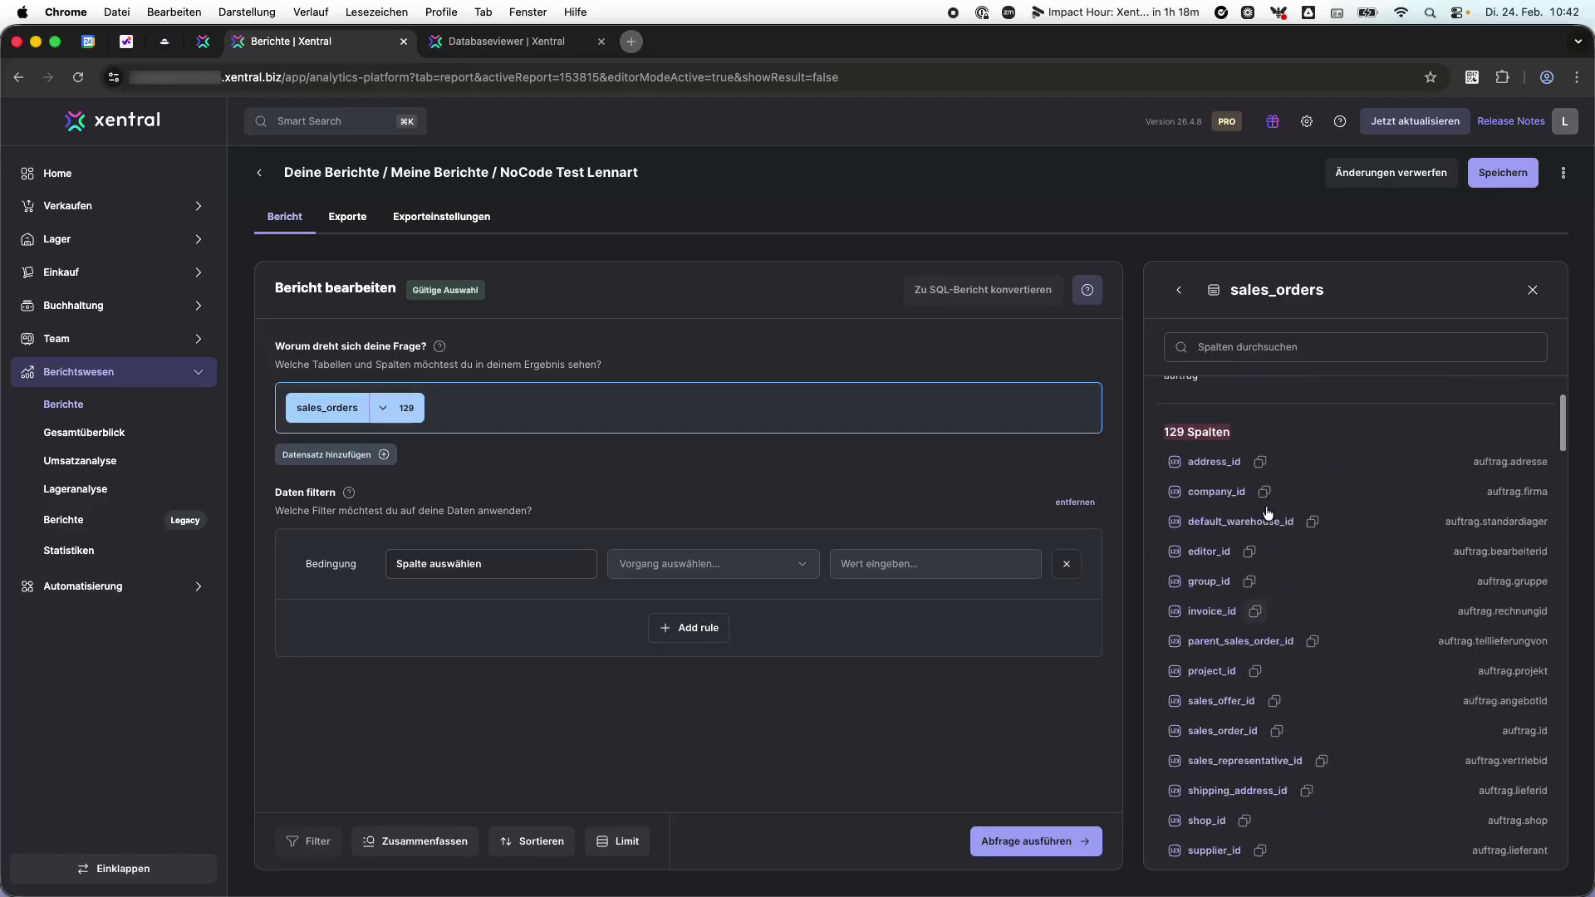
pyautogui.scroll(2, 1269, 510)
pyautogui.scroll(-3, 1268, 515)
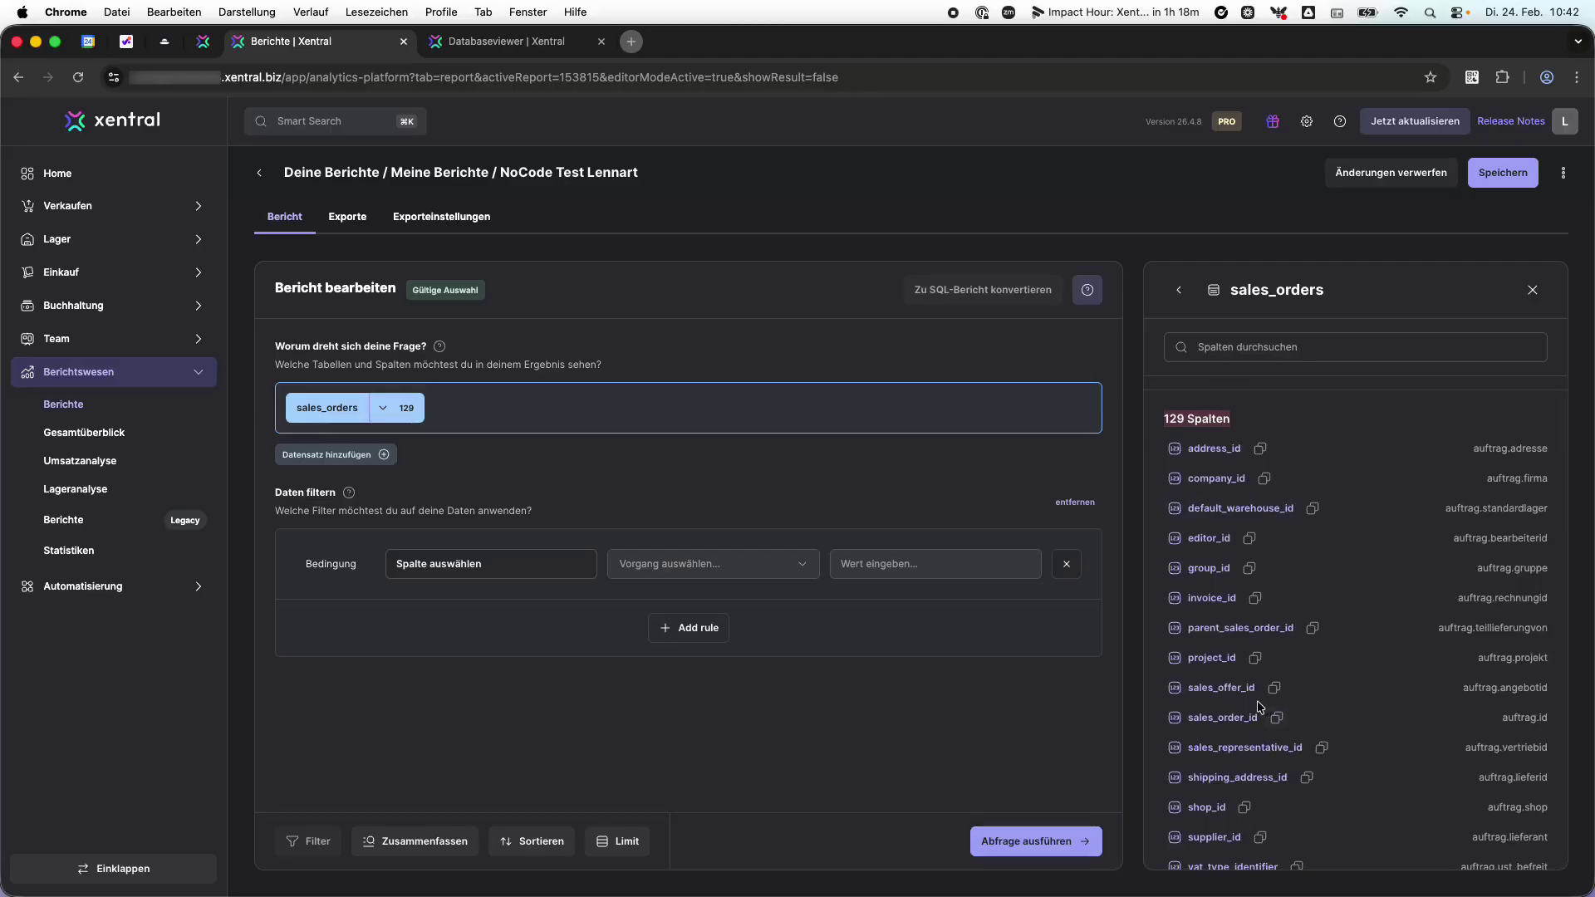
pyautogui.click(1221, 719)
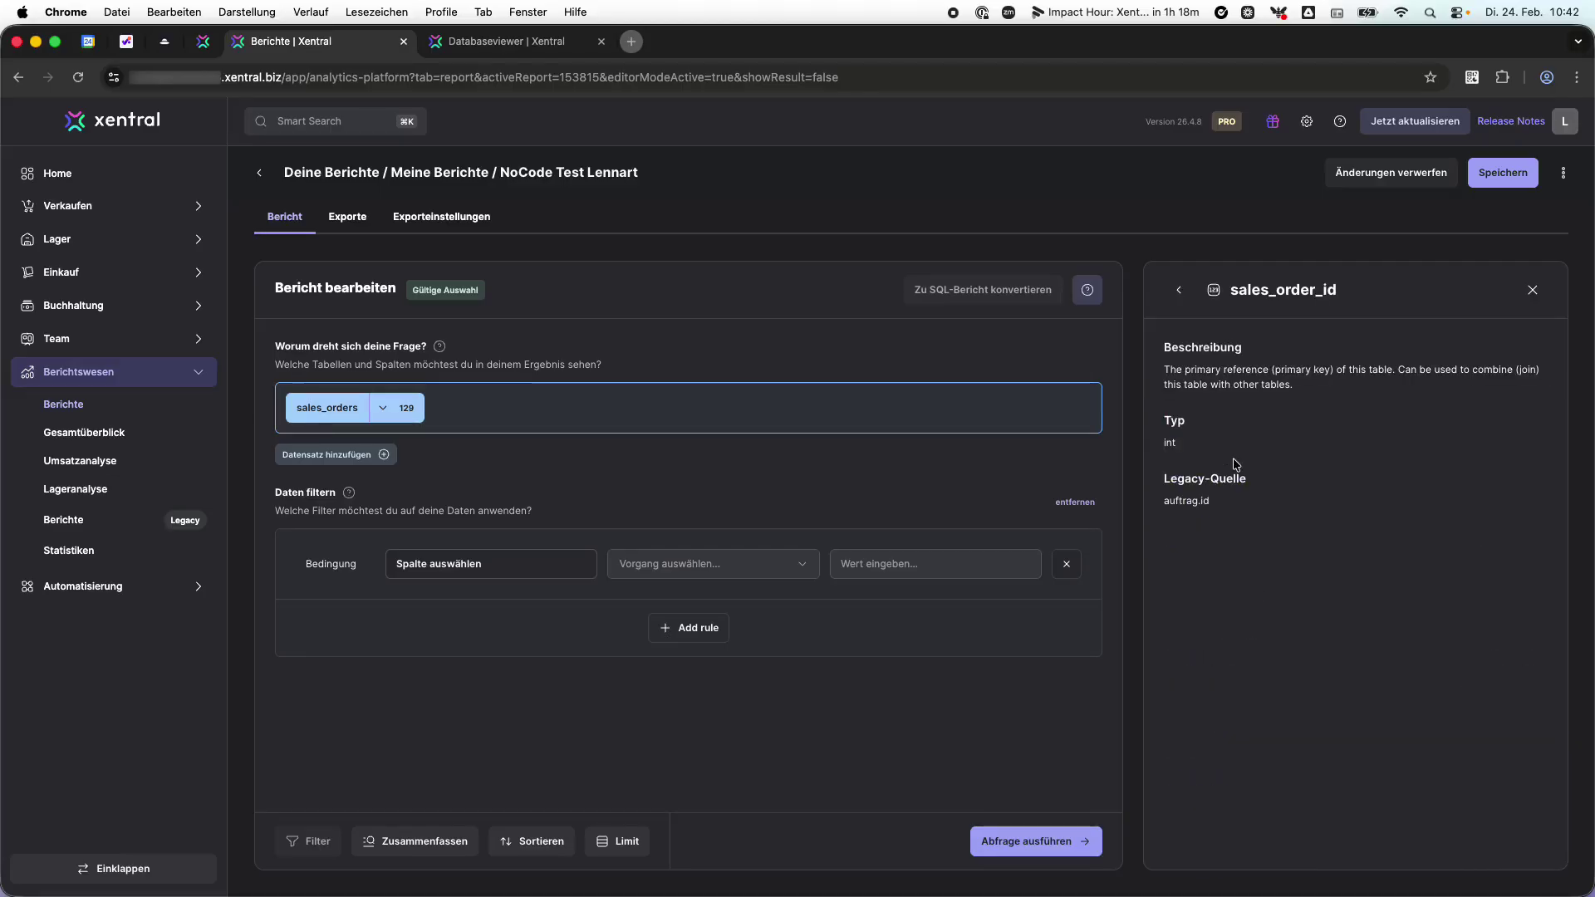
# Step: Read the description of the sales_order_id column and return to the sales_orders table details
pyautogui.moveTo(1165, 369)
pyautogui.mouseDown()
pyautogui.moveTo(1293, 383)
pyautogui.moveTo(1164, 366)
pyautogui.mouseUp()
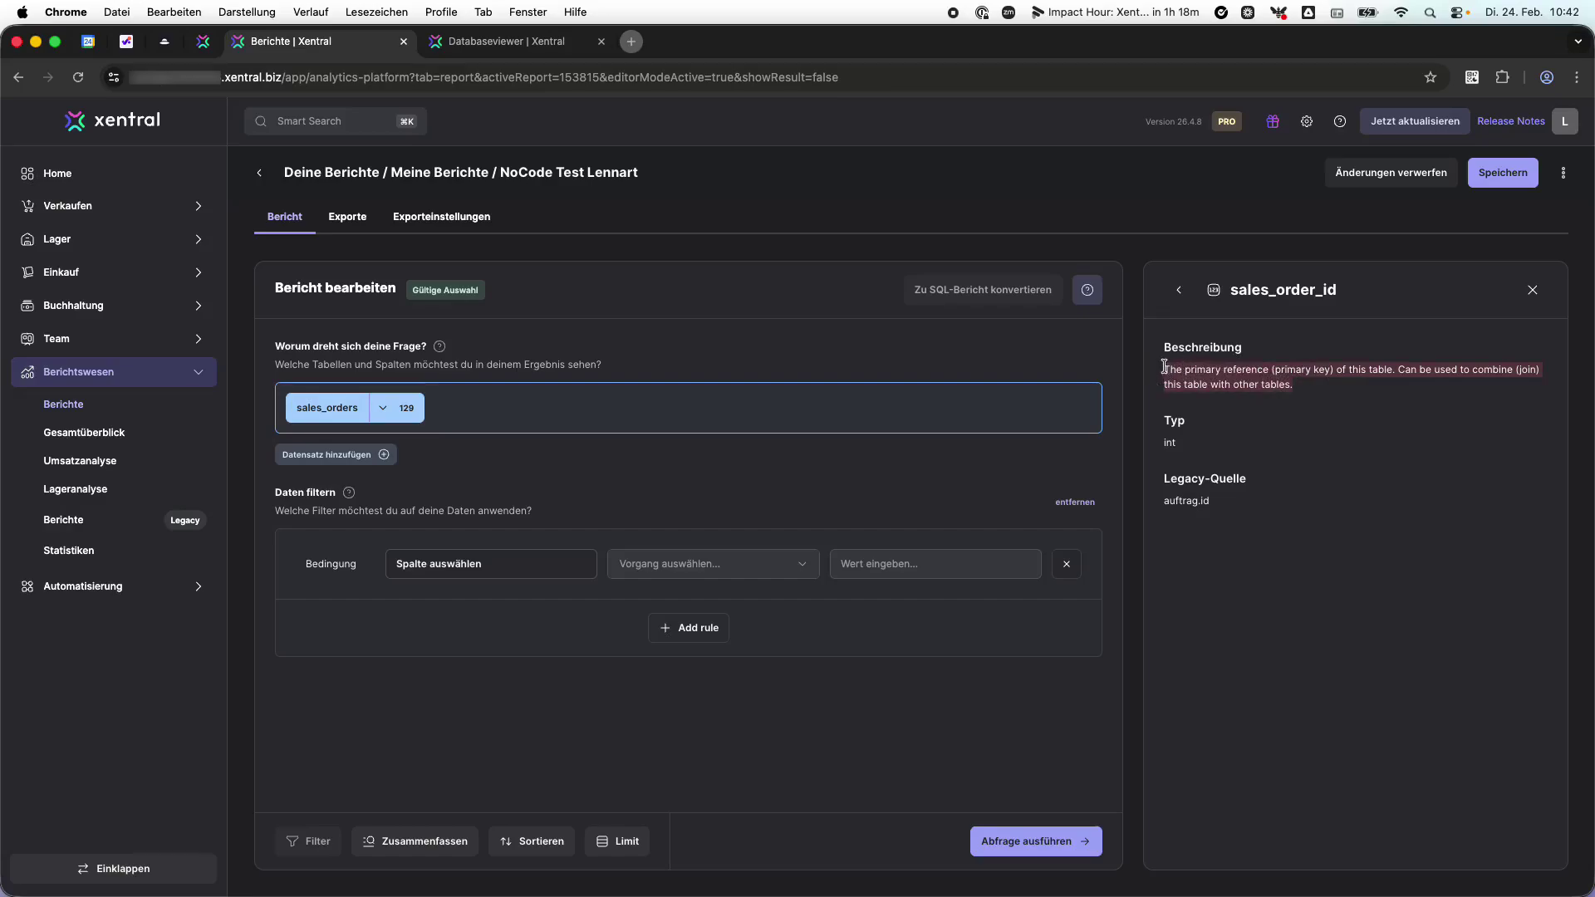
pyautogui.click(1179, 290)
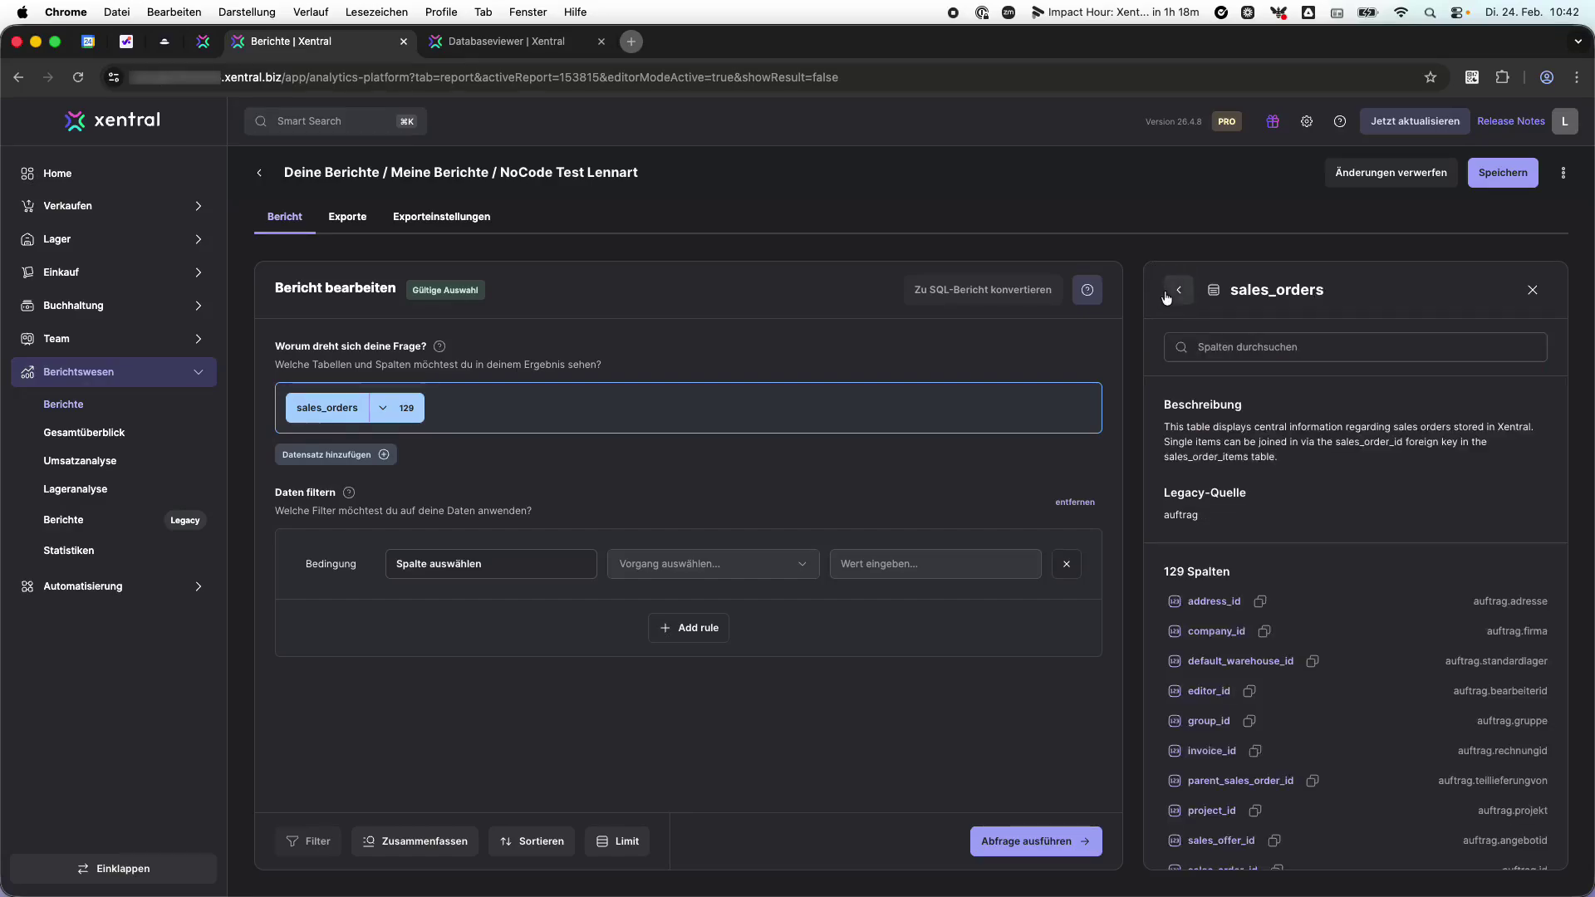
pyautogui.click(383, 408)
pyautogui.click(420, 406)
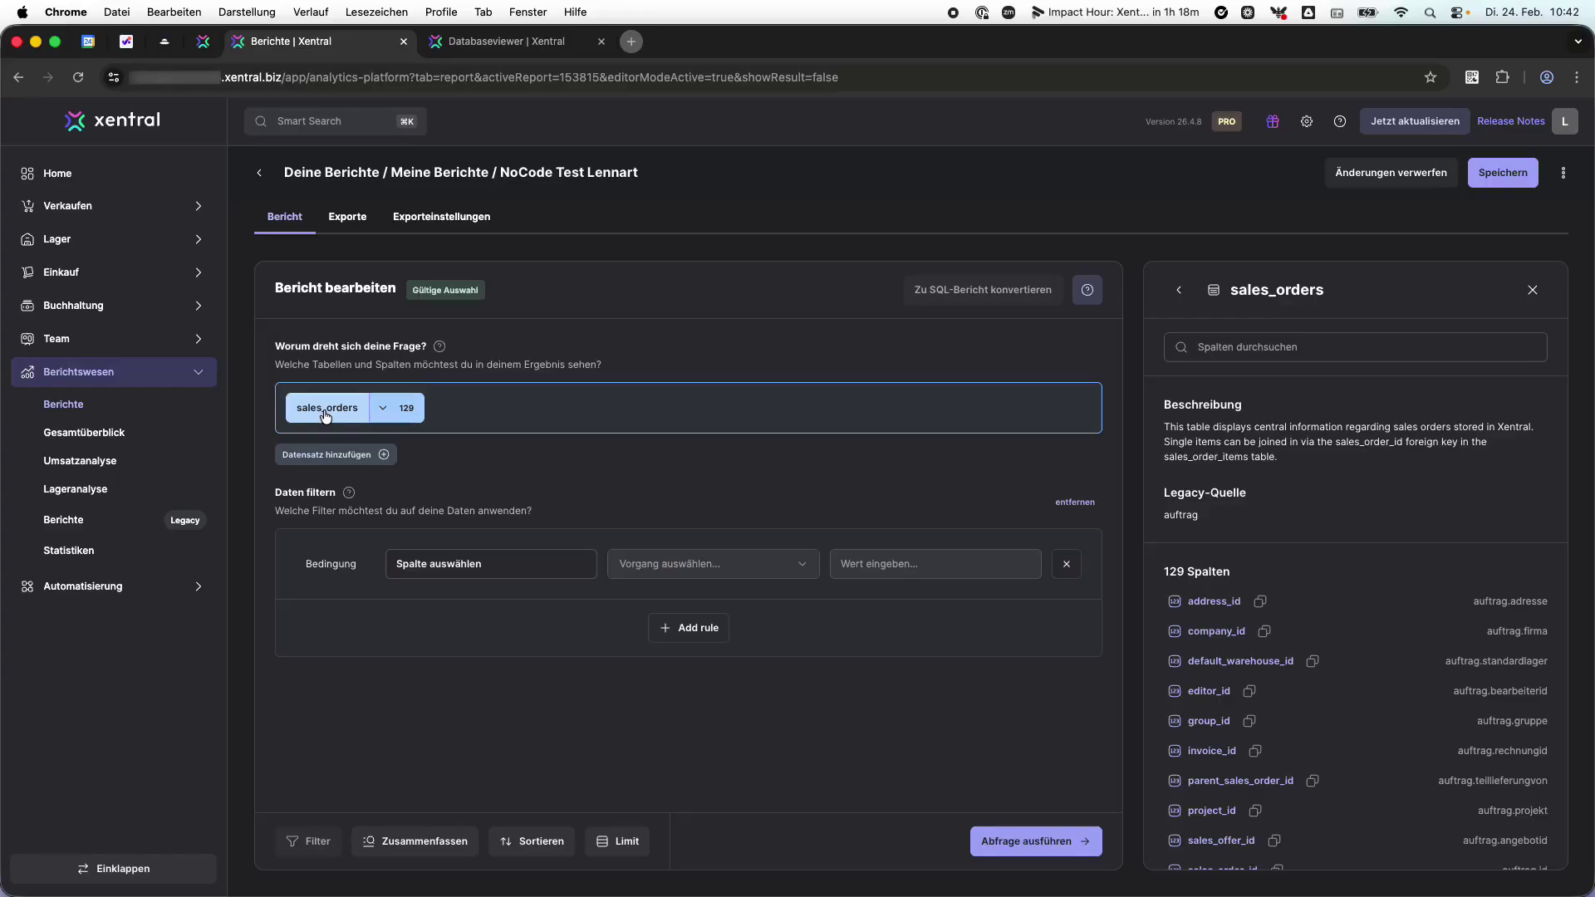
# Step: Deselect all columns of the sales_orders dataset and look through the list of available columns
pyautogui.click(383, 408)
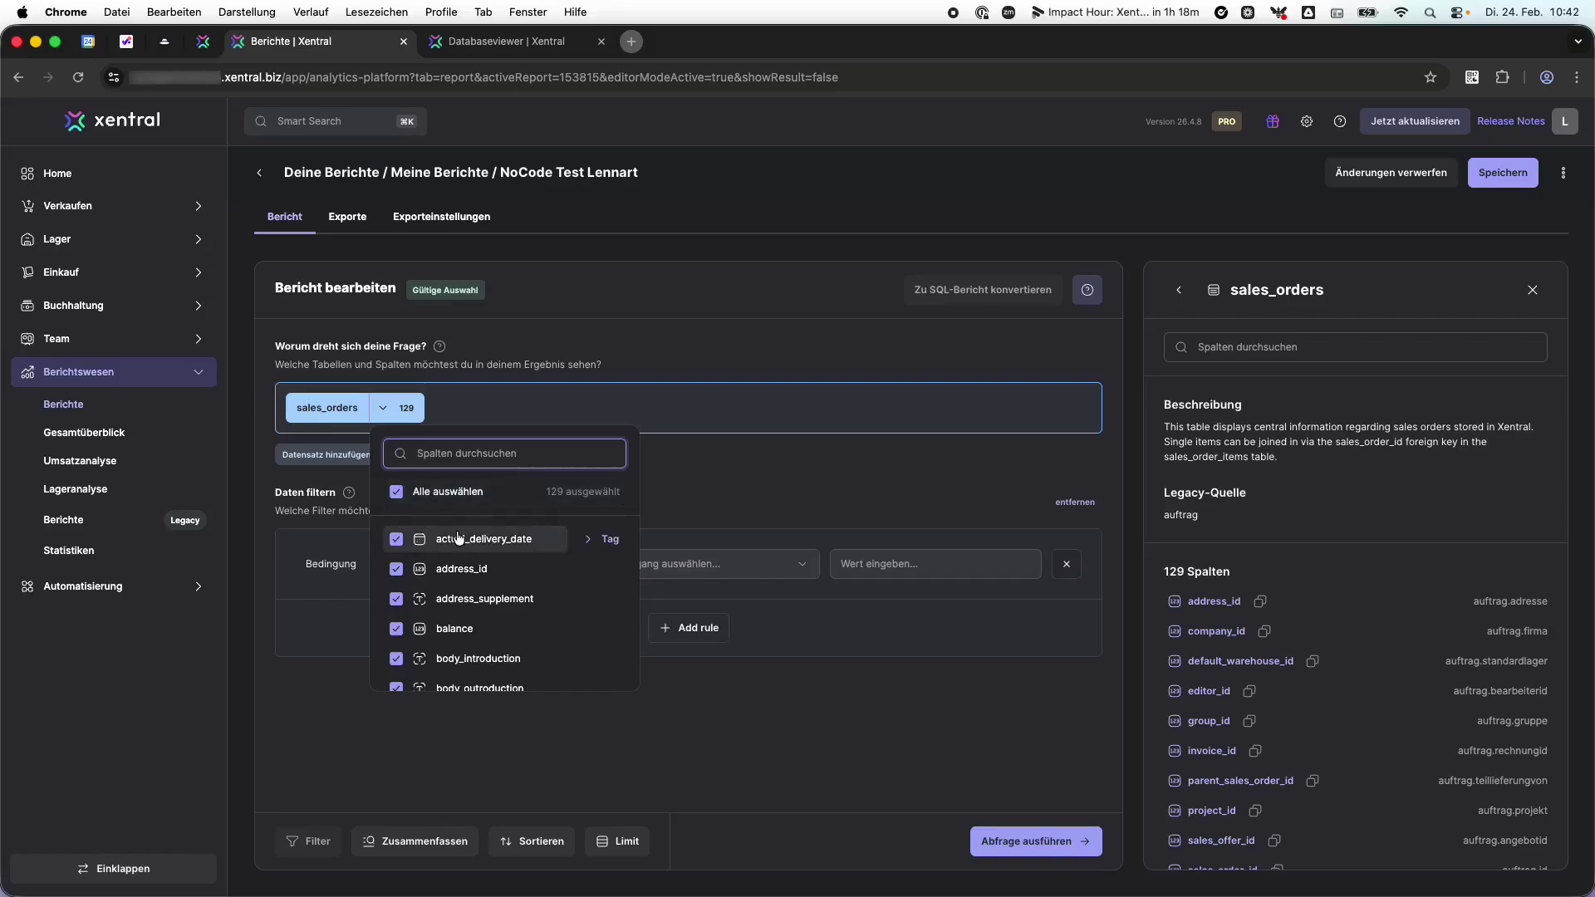
pyautogui.click(430, 494)
pyautogui.scroll(-4, 453, 562)
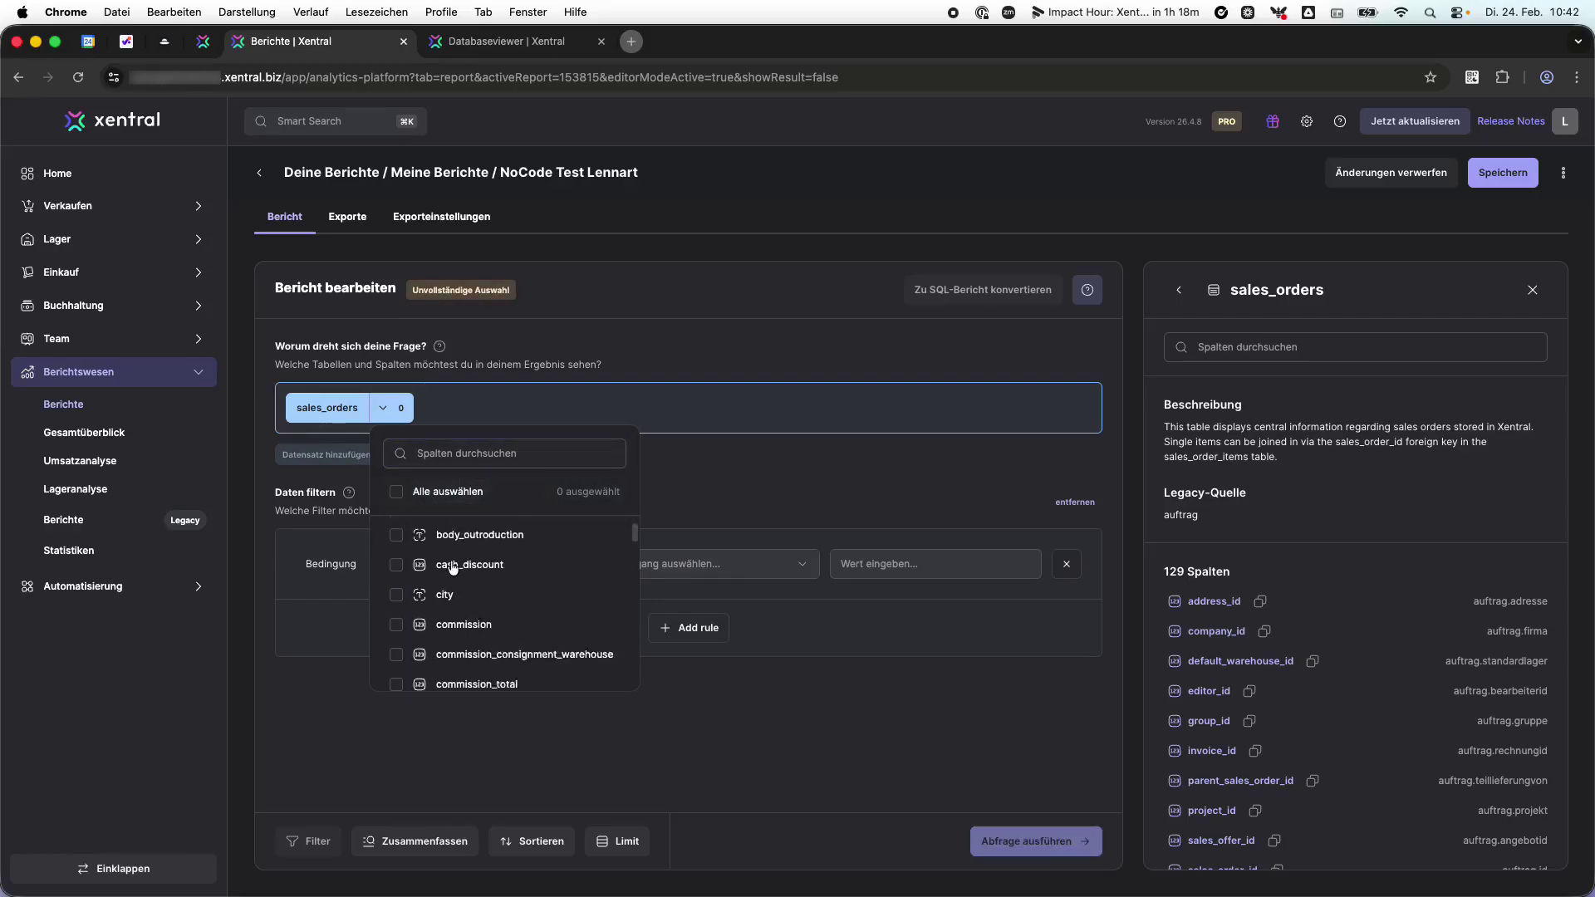
pyautogui.scroll(-10, 460, 563)
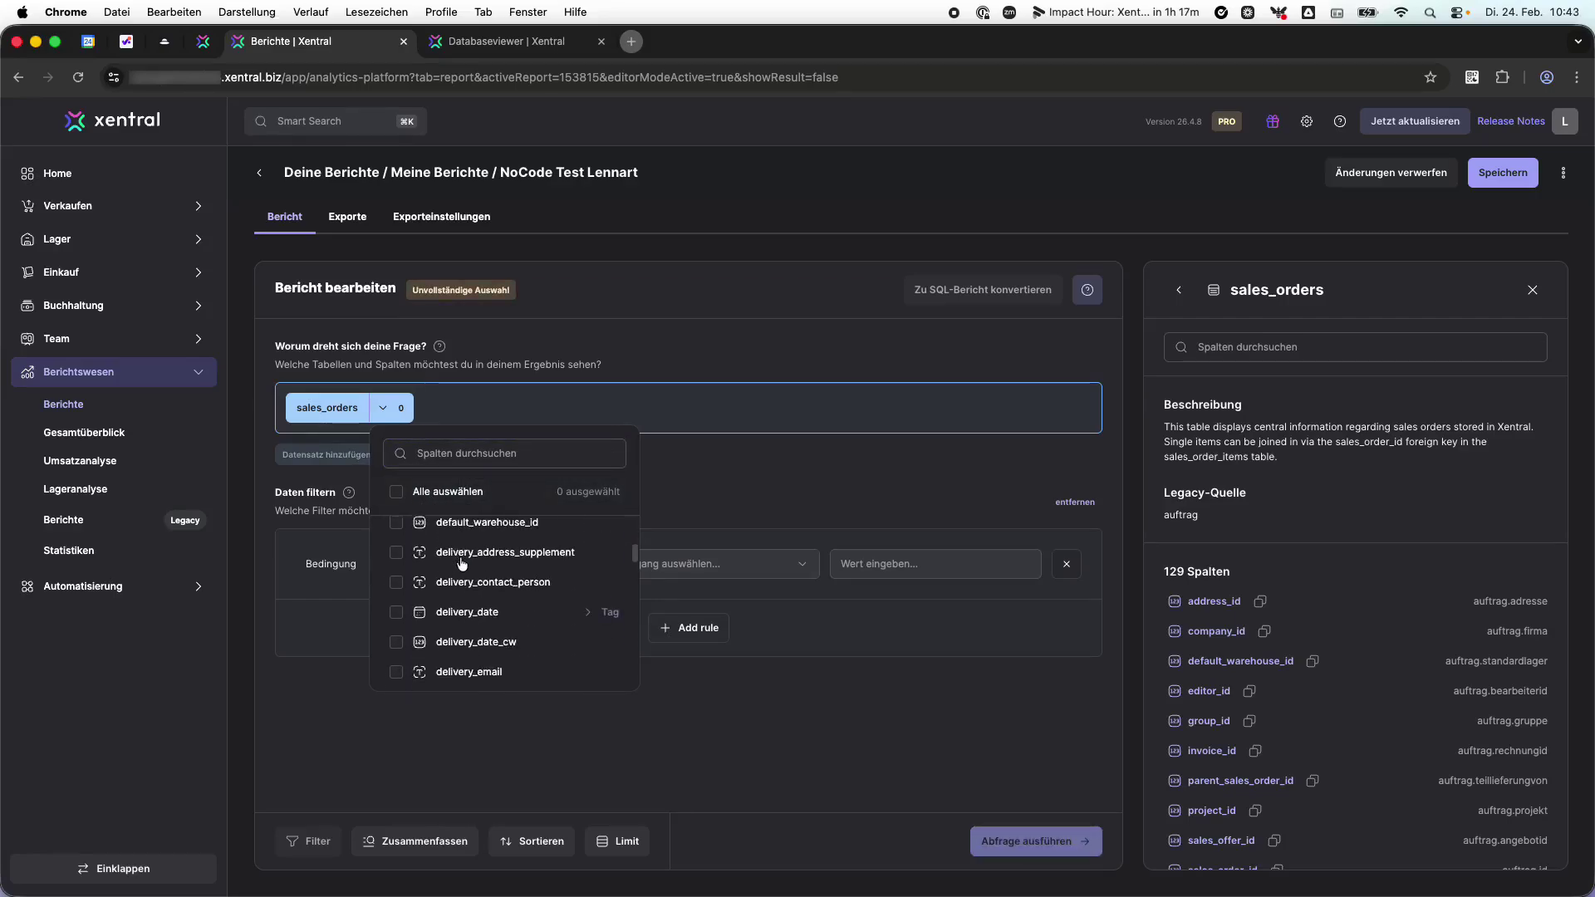
pyautogui.scroll(-10, 460, 564)
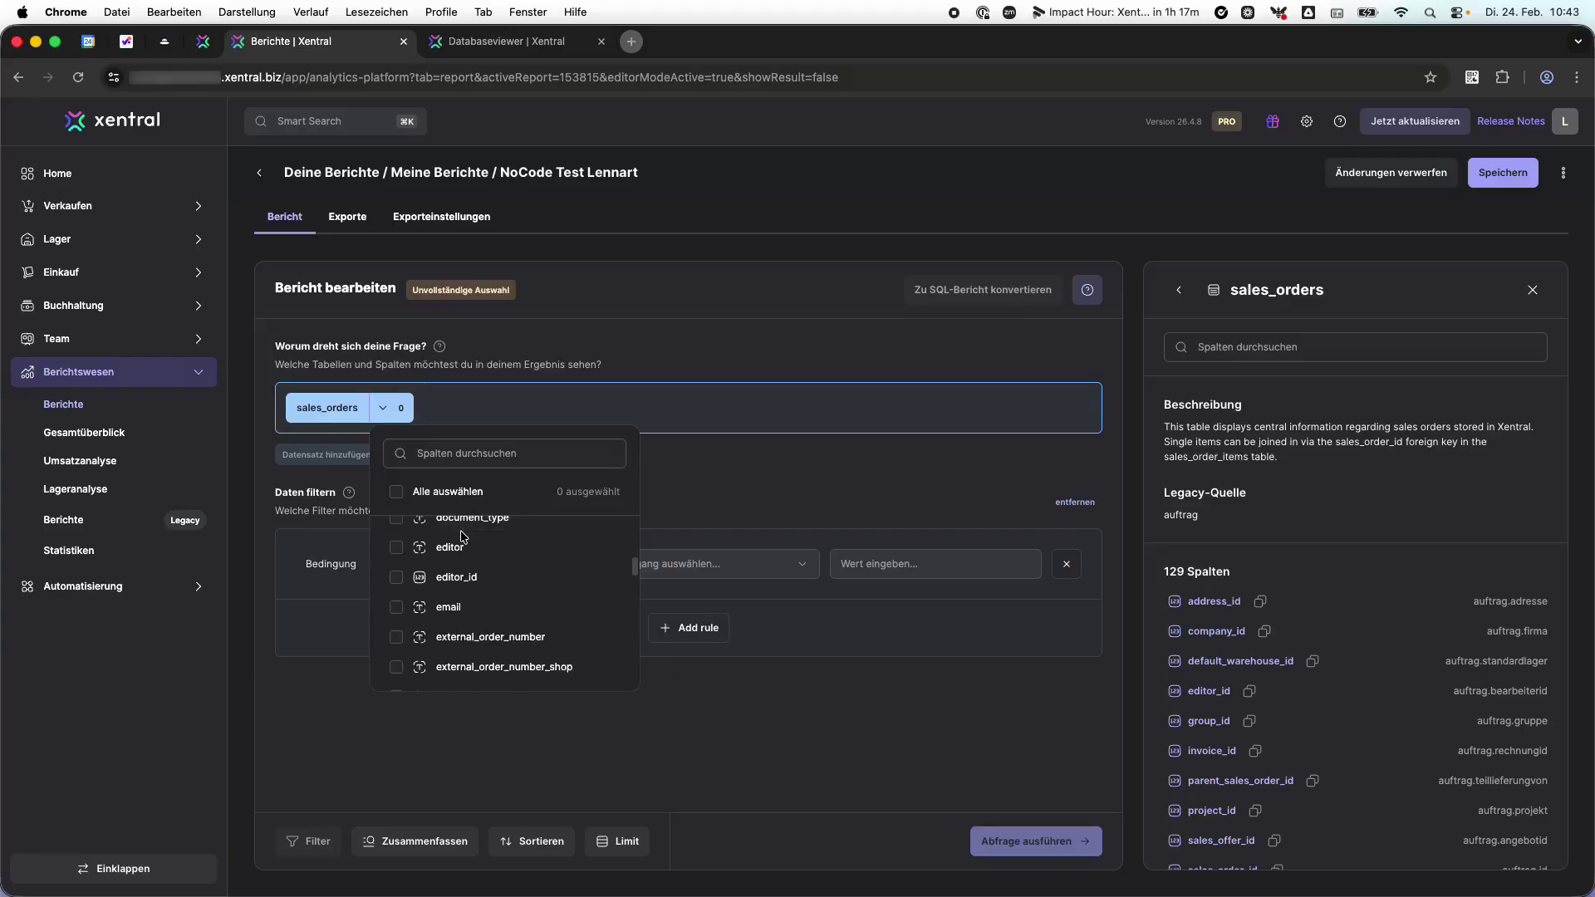
pyautogui.scroll(-10, 463, 533)
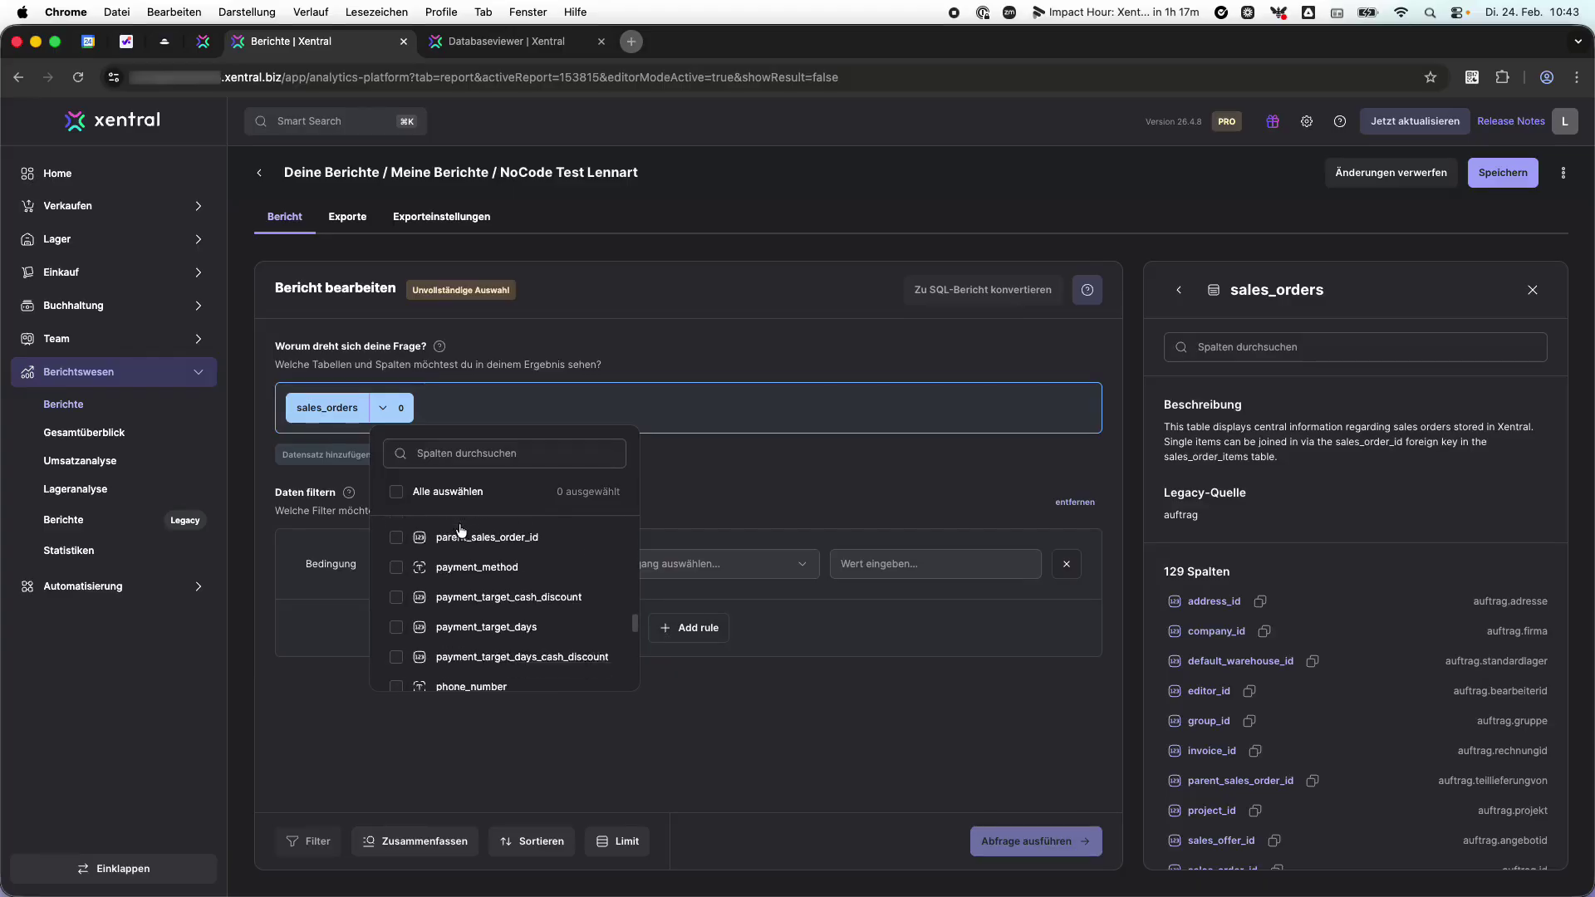
pyautogui.scroll(20, 462, 532)
pyautogui.scroll(5, 462, 532)
# Step: Search the sales_orders columns for "docu" and include document_number in the report
pyautogui.click(457, 445)
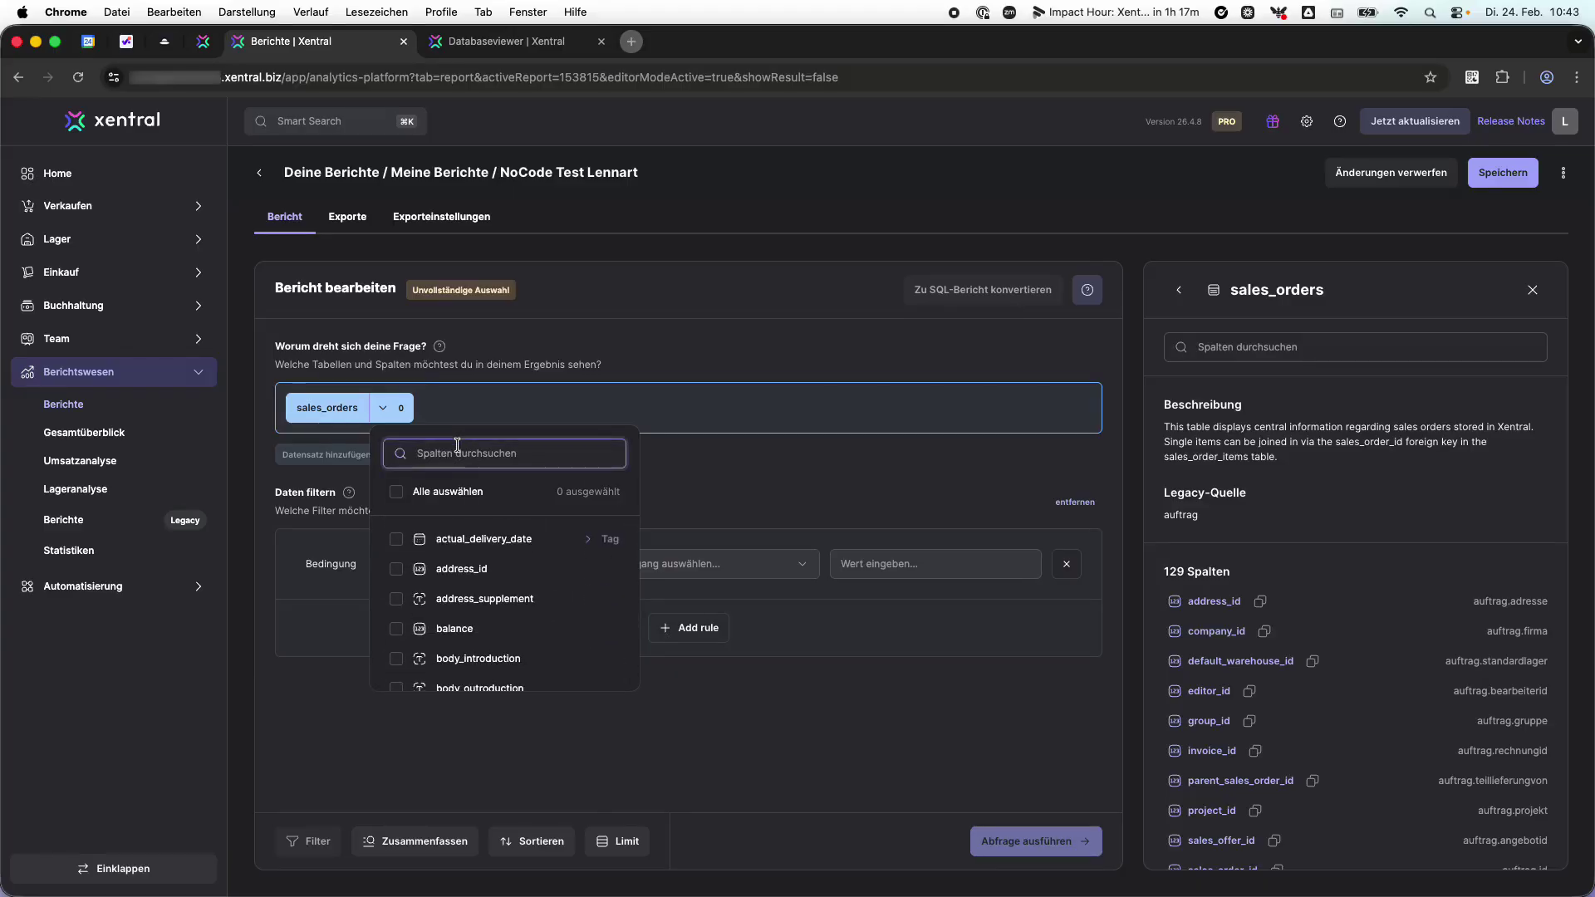
pyautogui.write('docu')
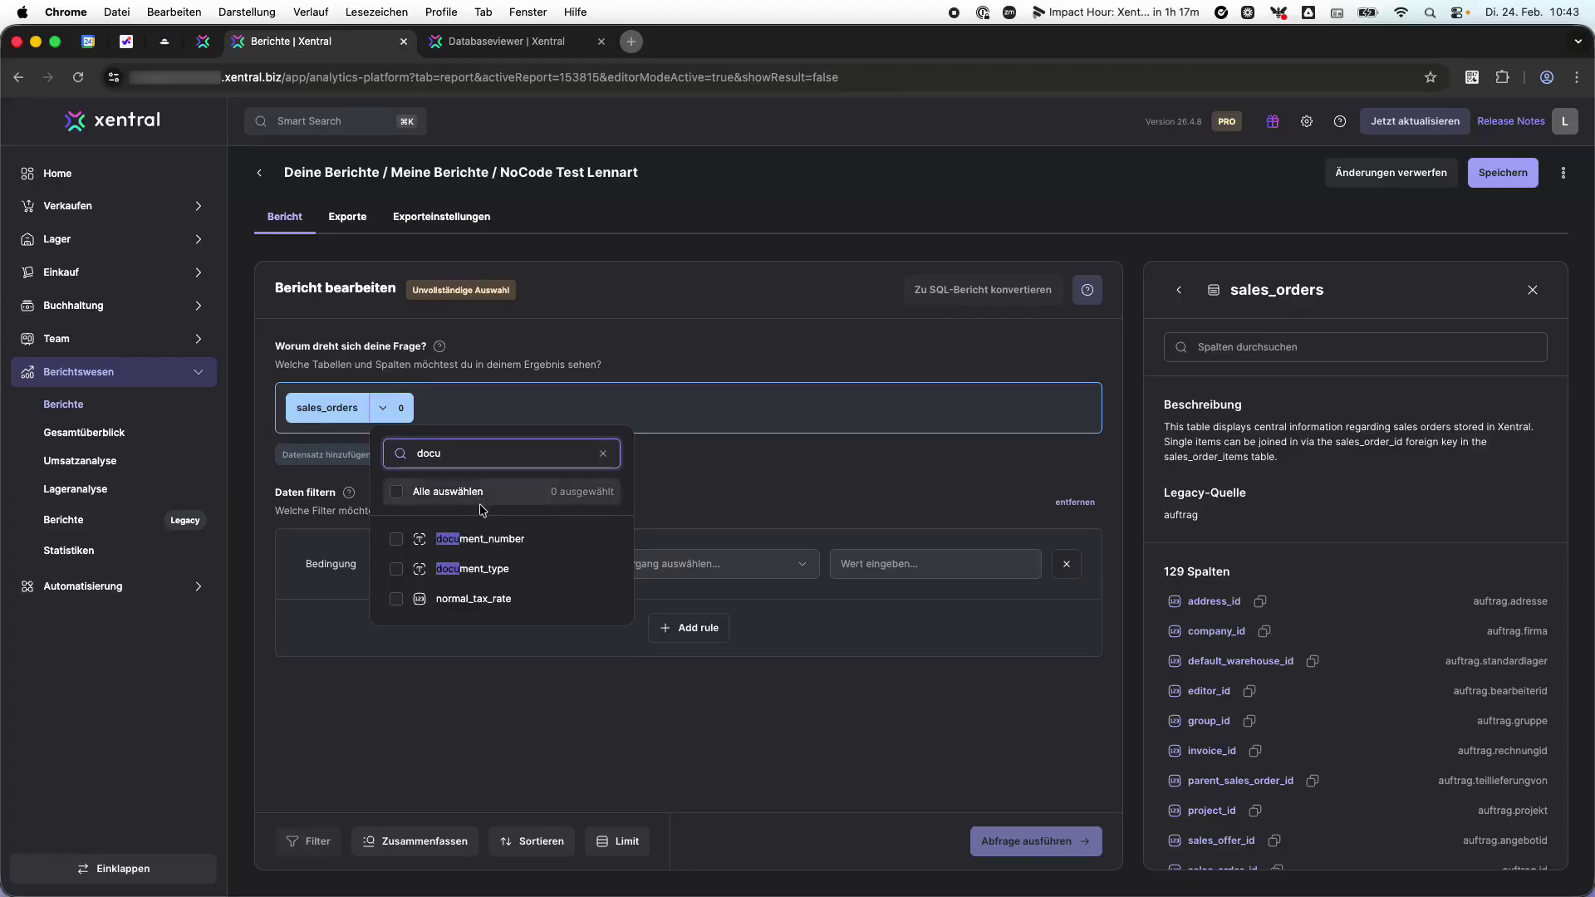
pyautogui.click(450, 542)
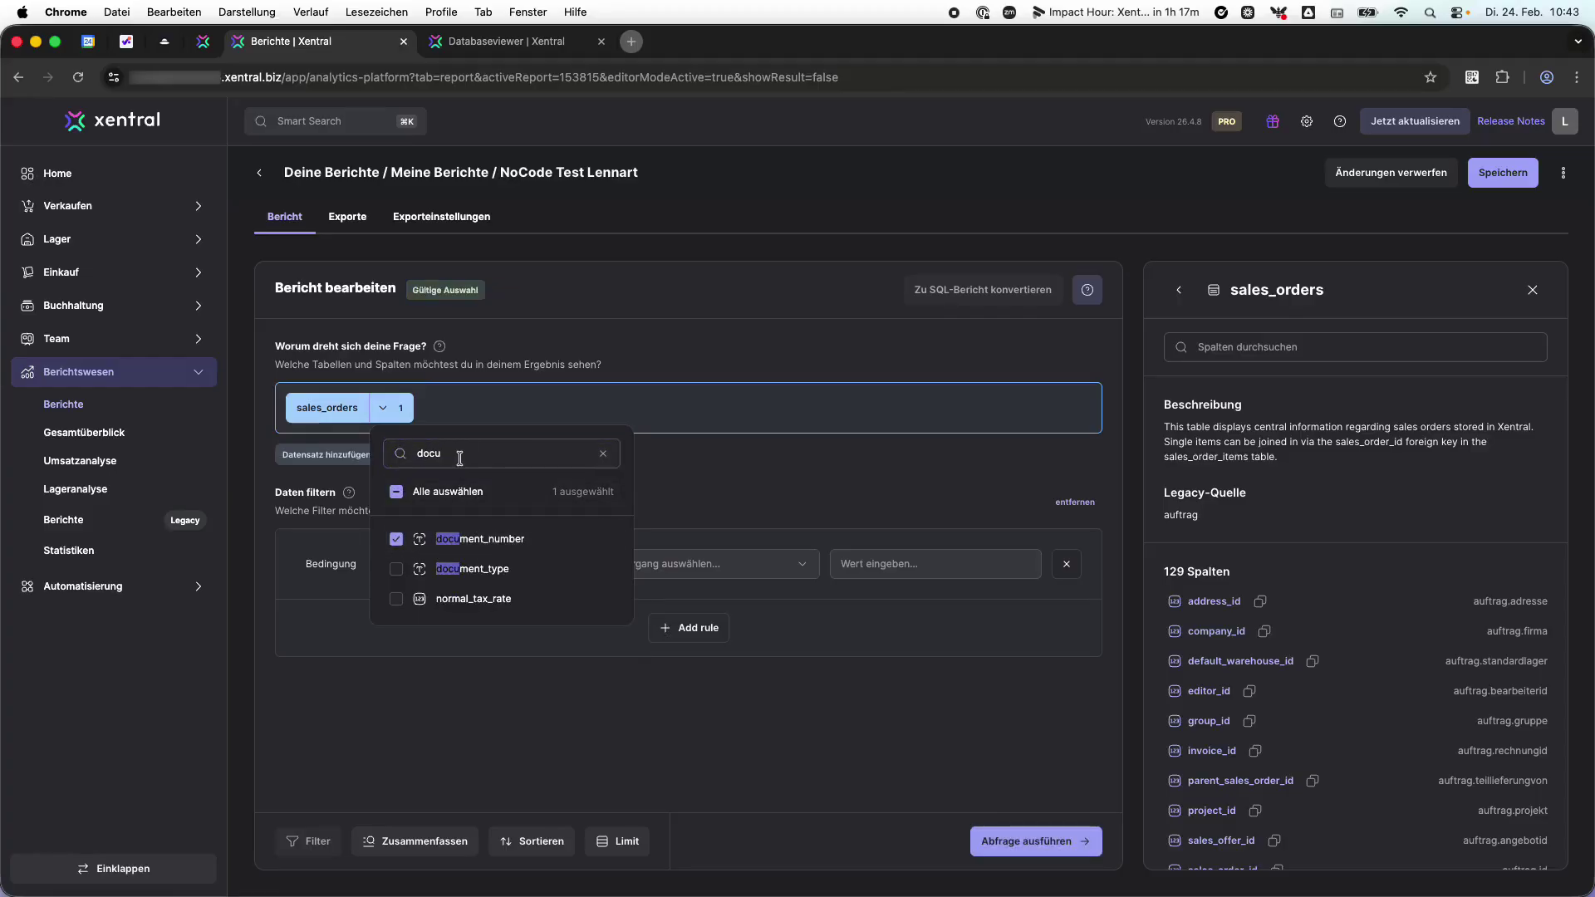
pyautogui.doubleClick(427, 453)
pyautogui.write('target')
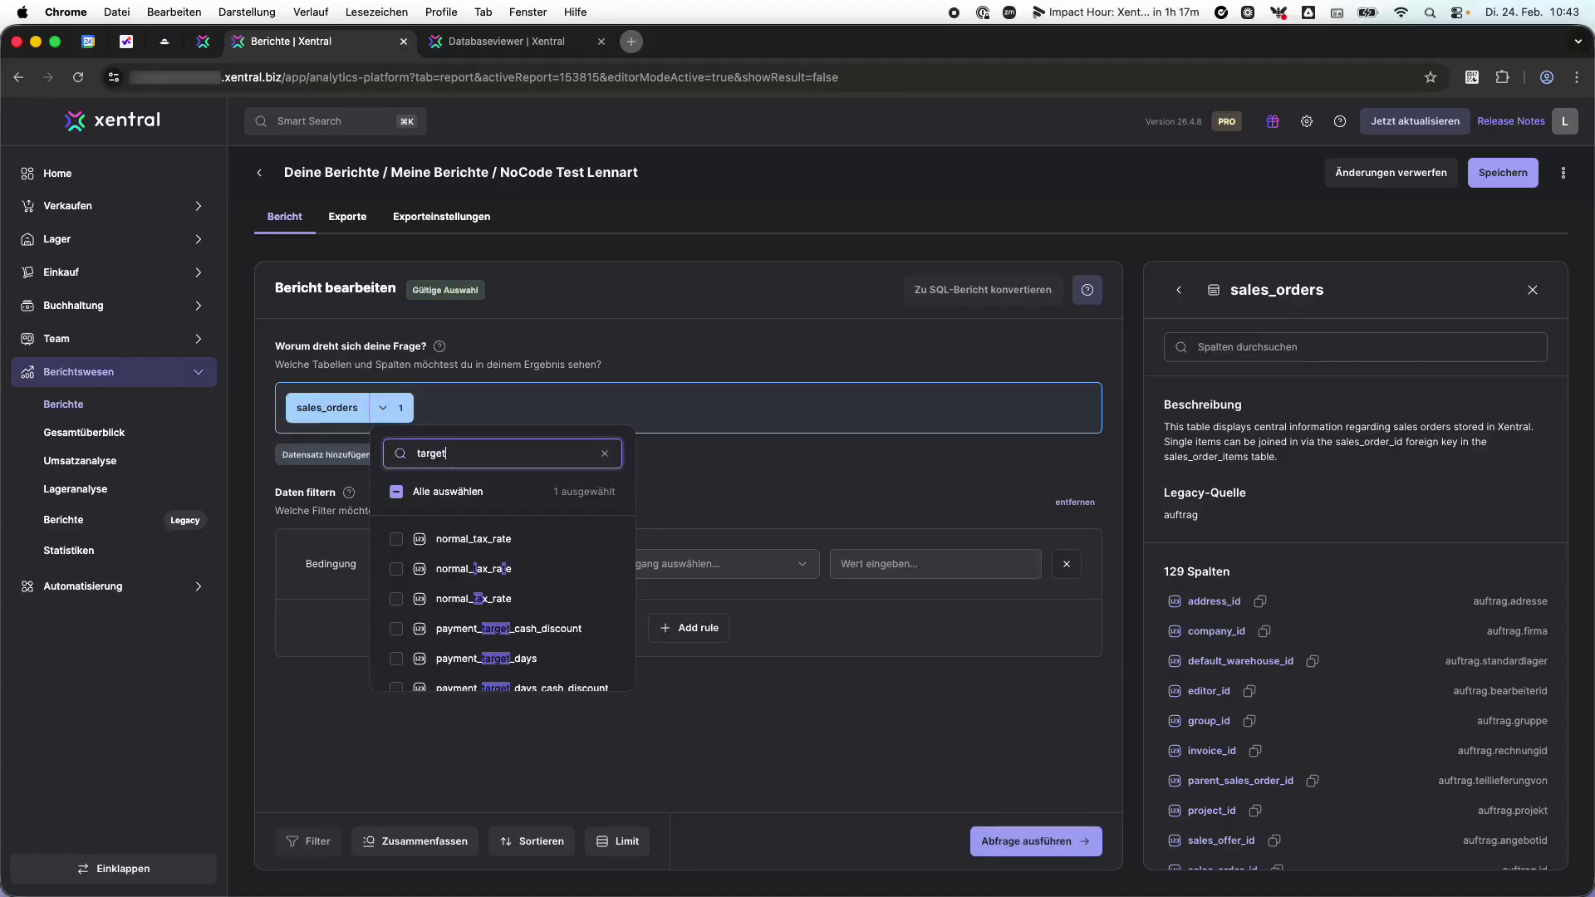
pyautogui.write('_am')
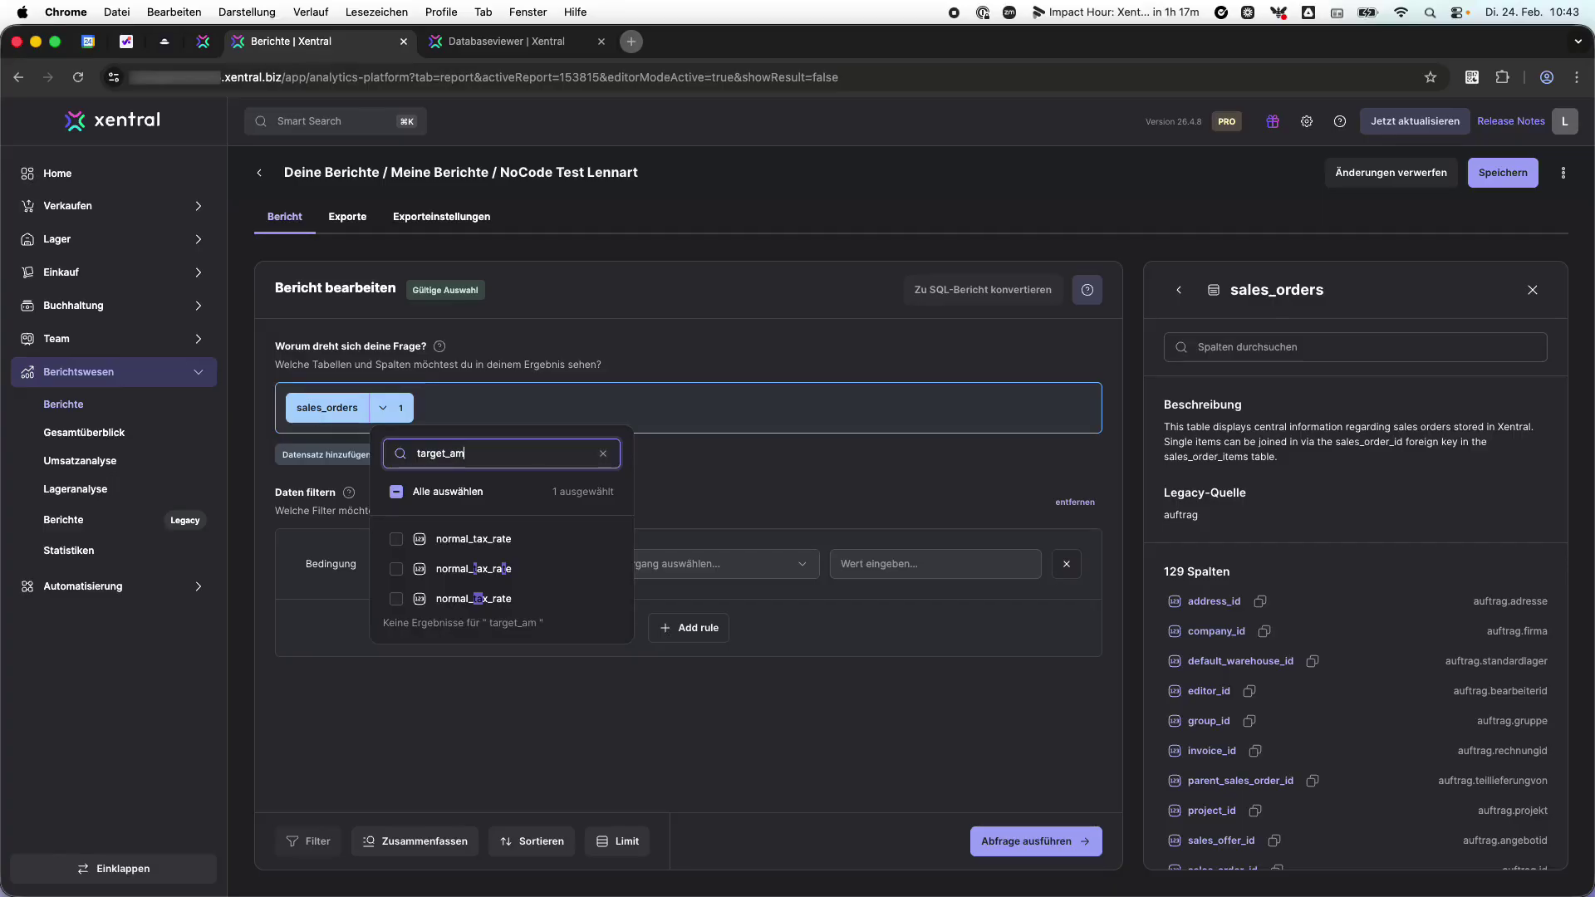
# Step: Search the sales_orders columns for "amount" and include total_amount in the report
pyautogui.press('super+a')
pyautogui.write('amount')
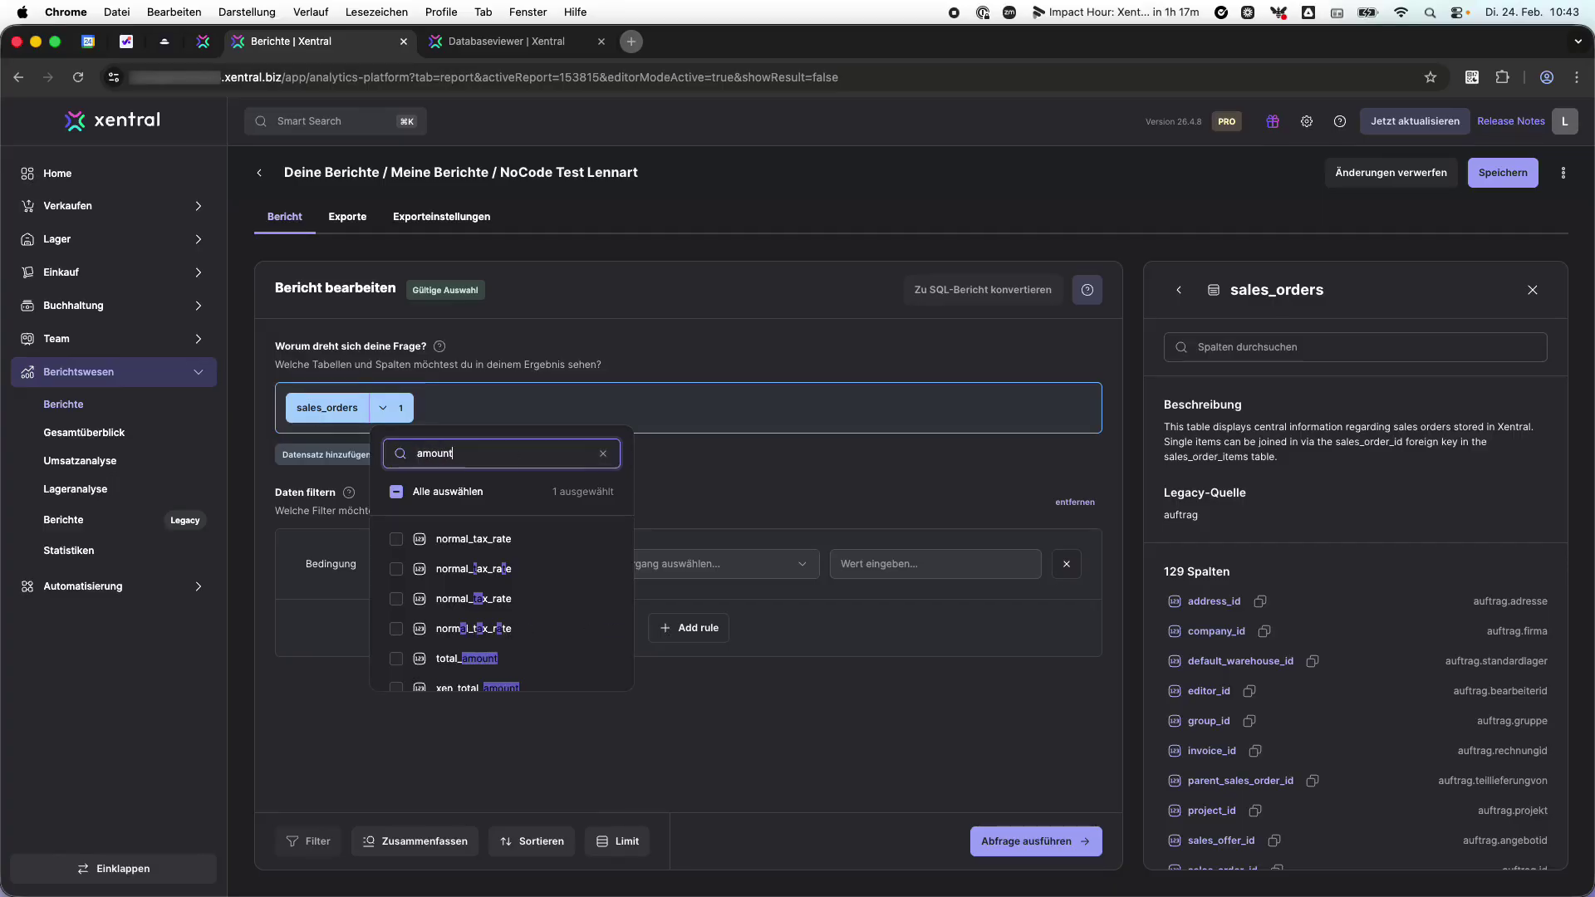
pyautogui.click(465, 658)
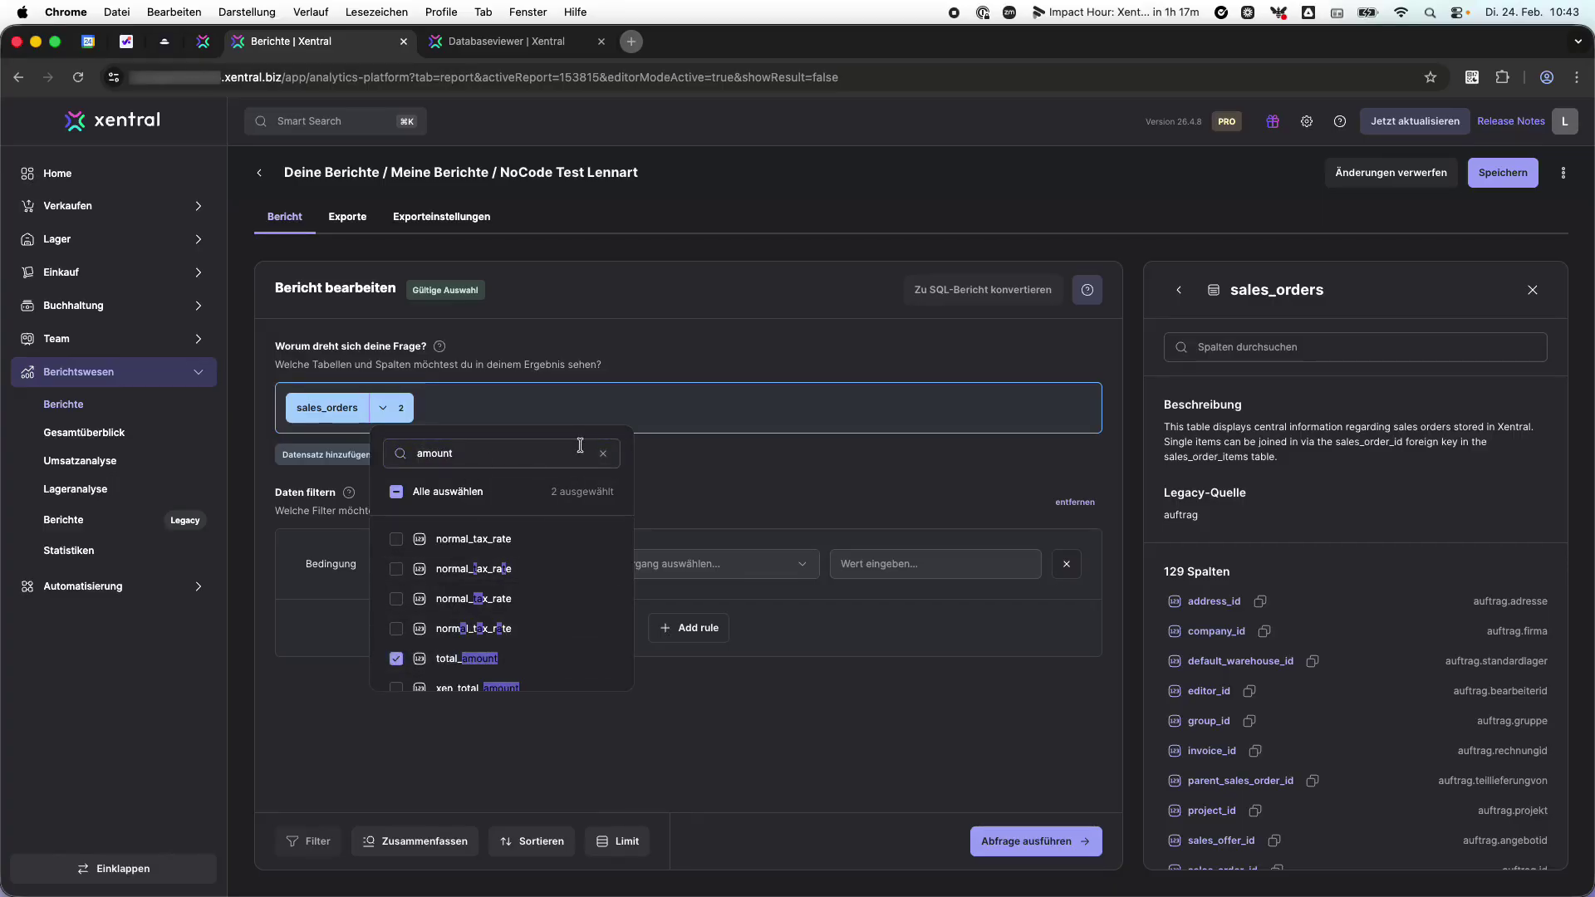
# Step: Search the sales_orders columns for "date", include the date column, and close the column selection
pyautogui.click(503, 456)
pyautogui.press('super+a')
pyautogui.write('date')
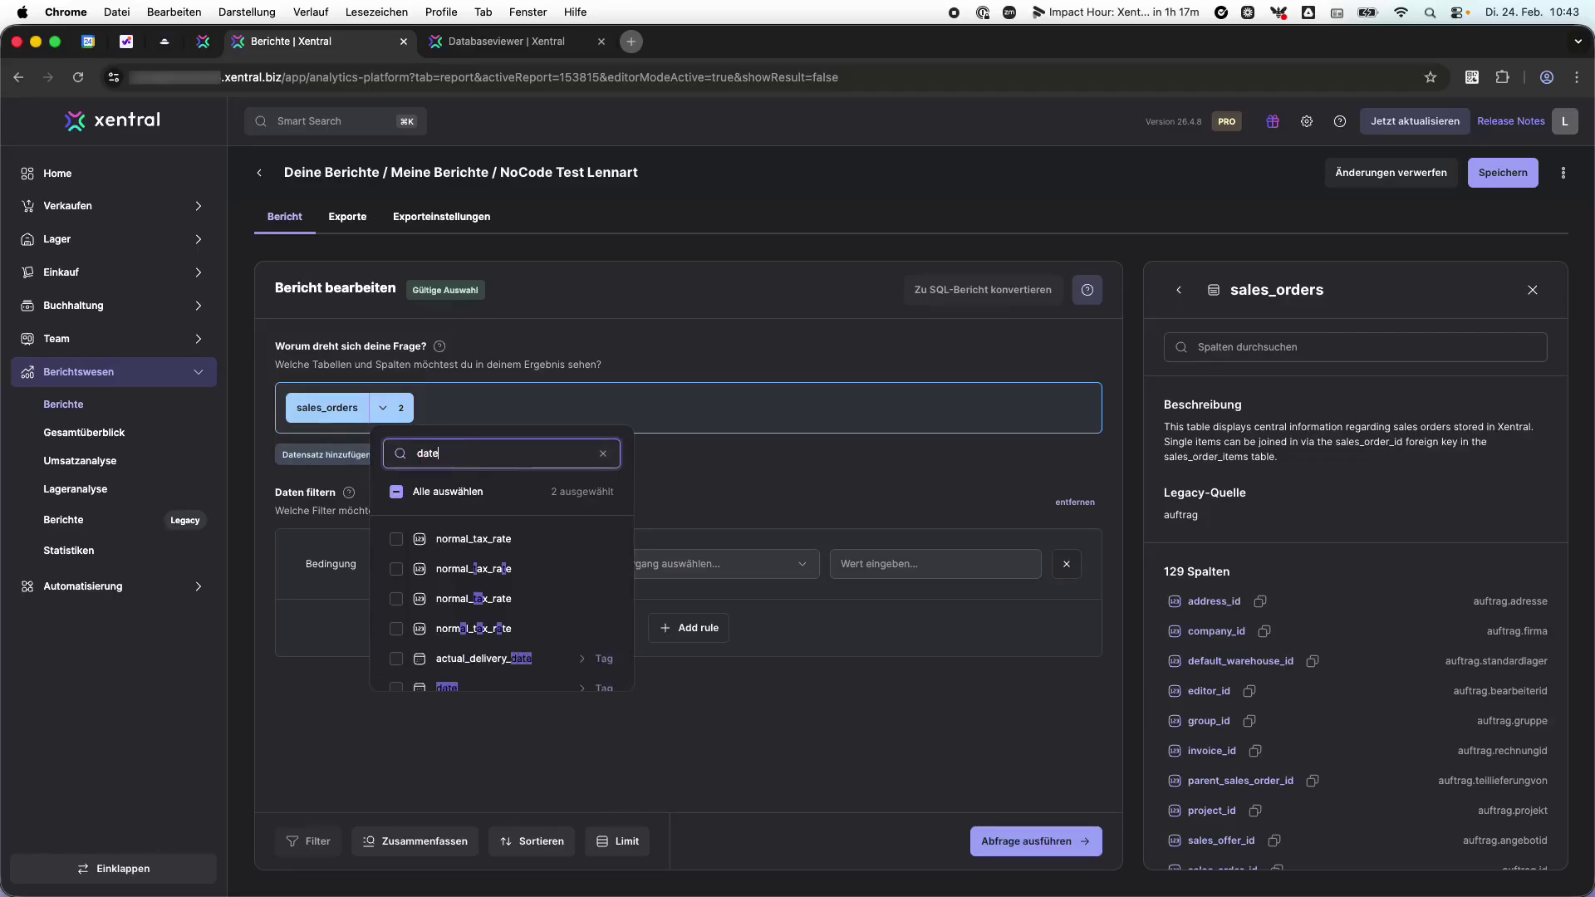
pyautogui.click(397, 687)
pyautogui.click(603, 453)
pyautogui.click(535, 409)
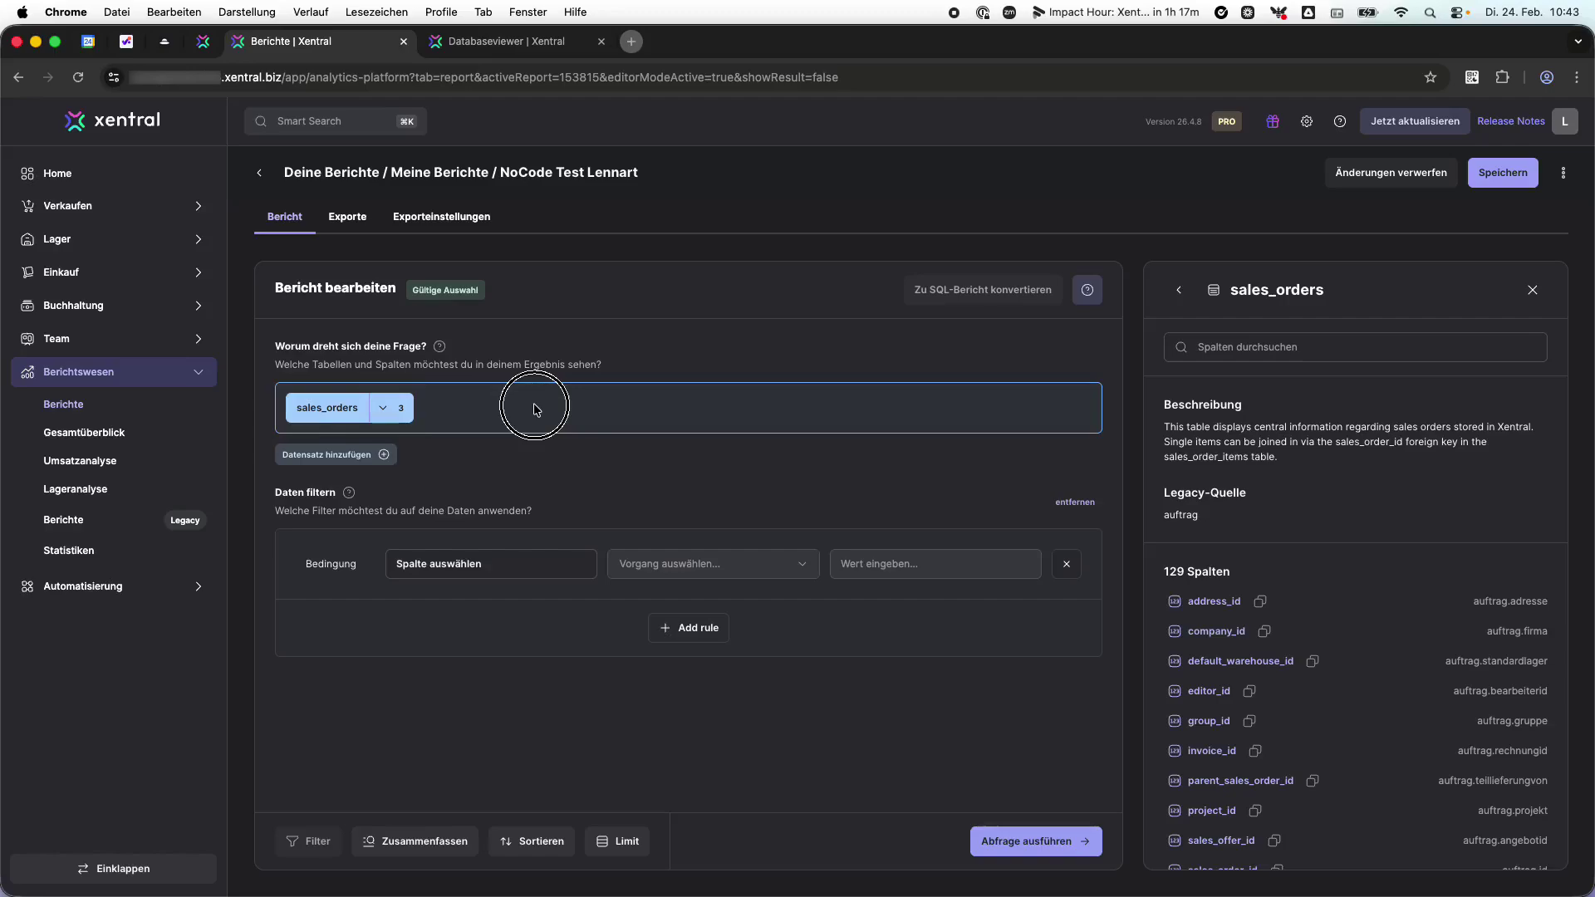
# Step: Reopen the sales_orders column selection, search for "status", and include the status column
pyautogui.click(383, 408)
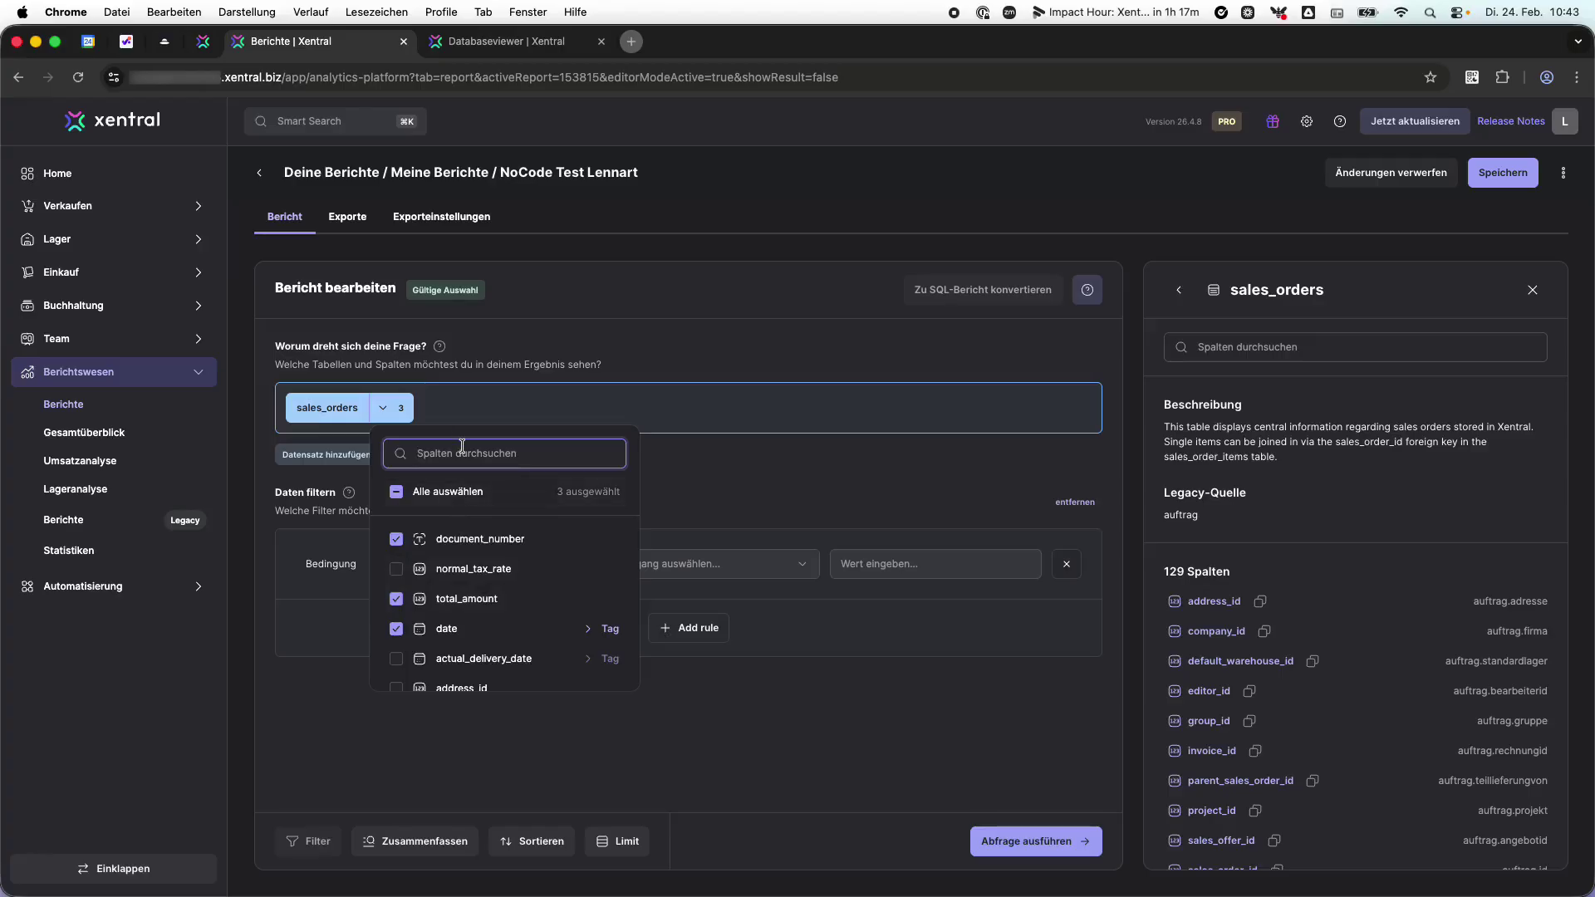
pyautogui.write('status')
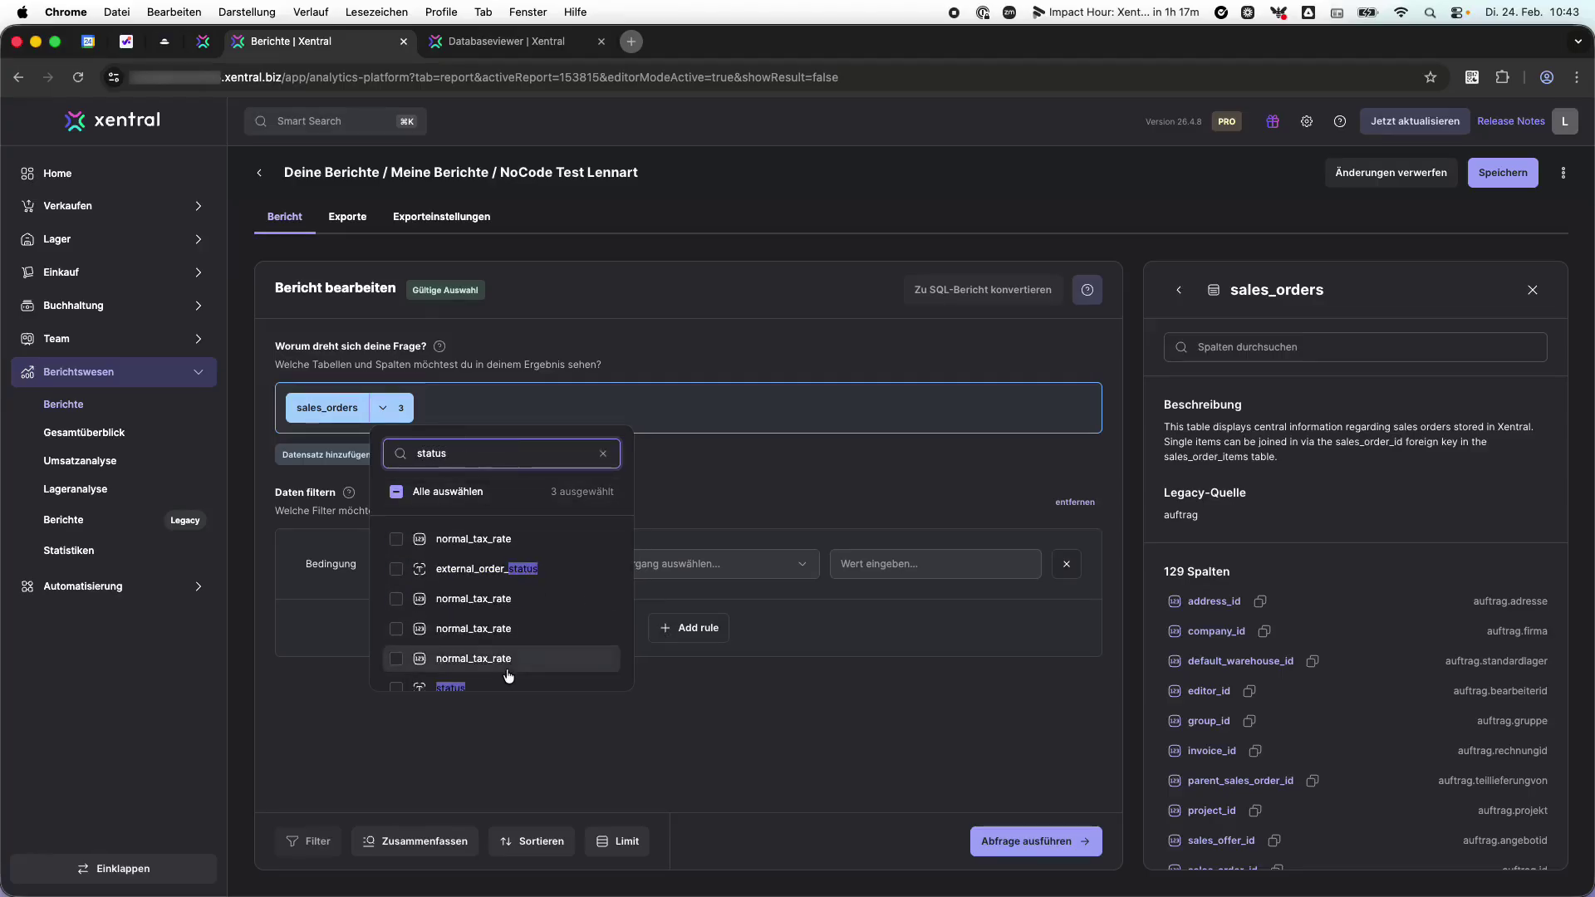
pyautogui.click(466, 684)
pyautogui.click(551, 419)
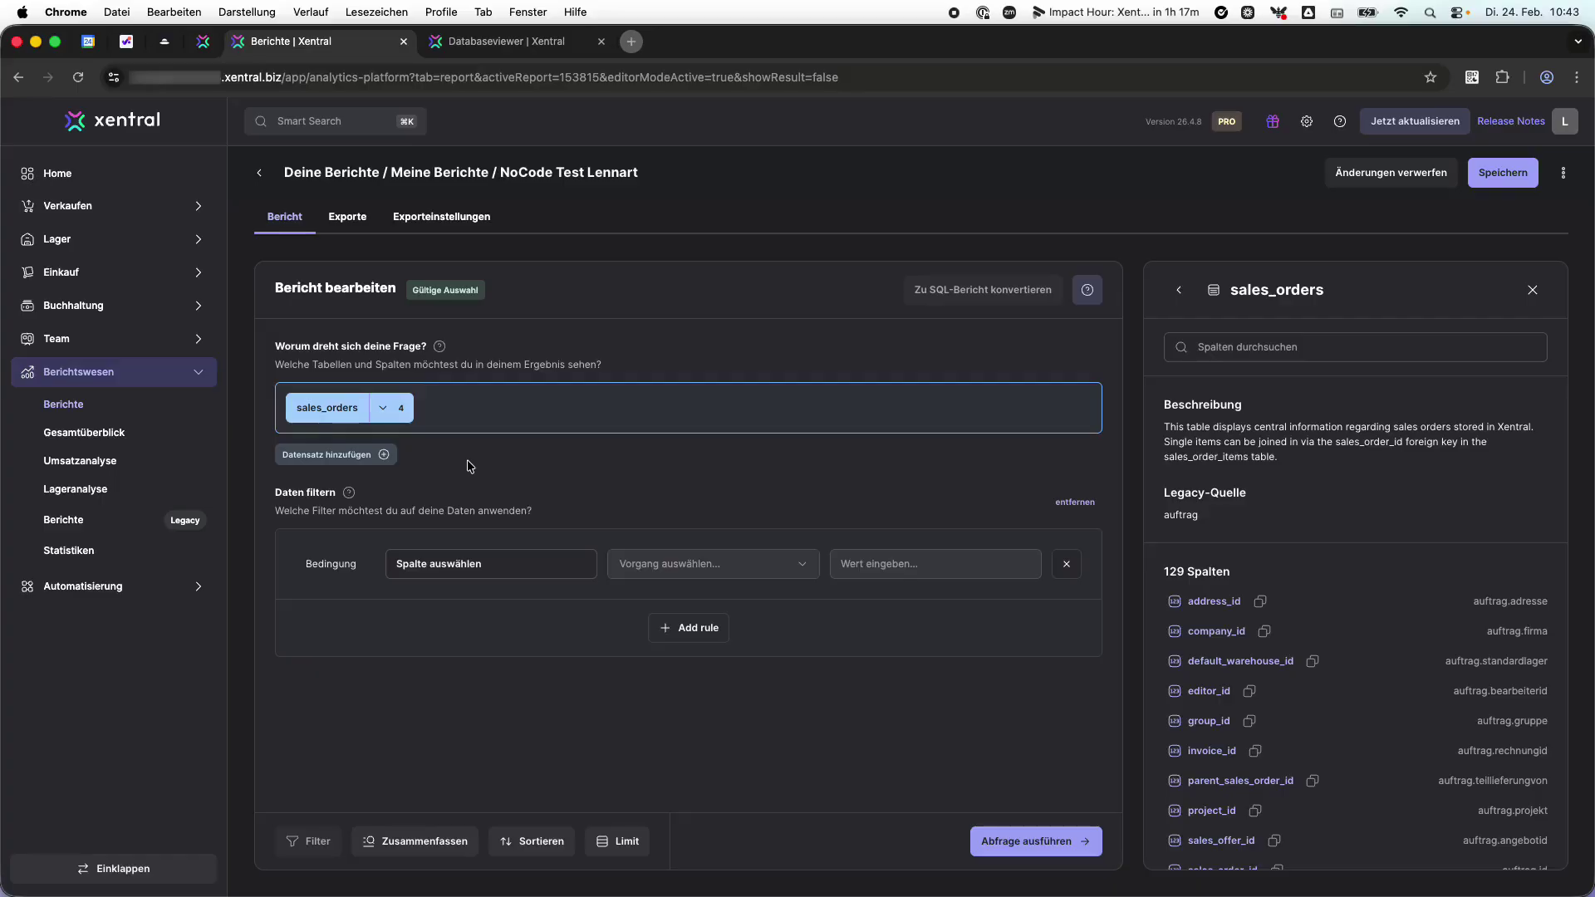
# Step: Add a second dataset to the report as a left join and choose invoices as its table
pyautogui.click(312, 454)
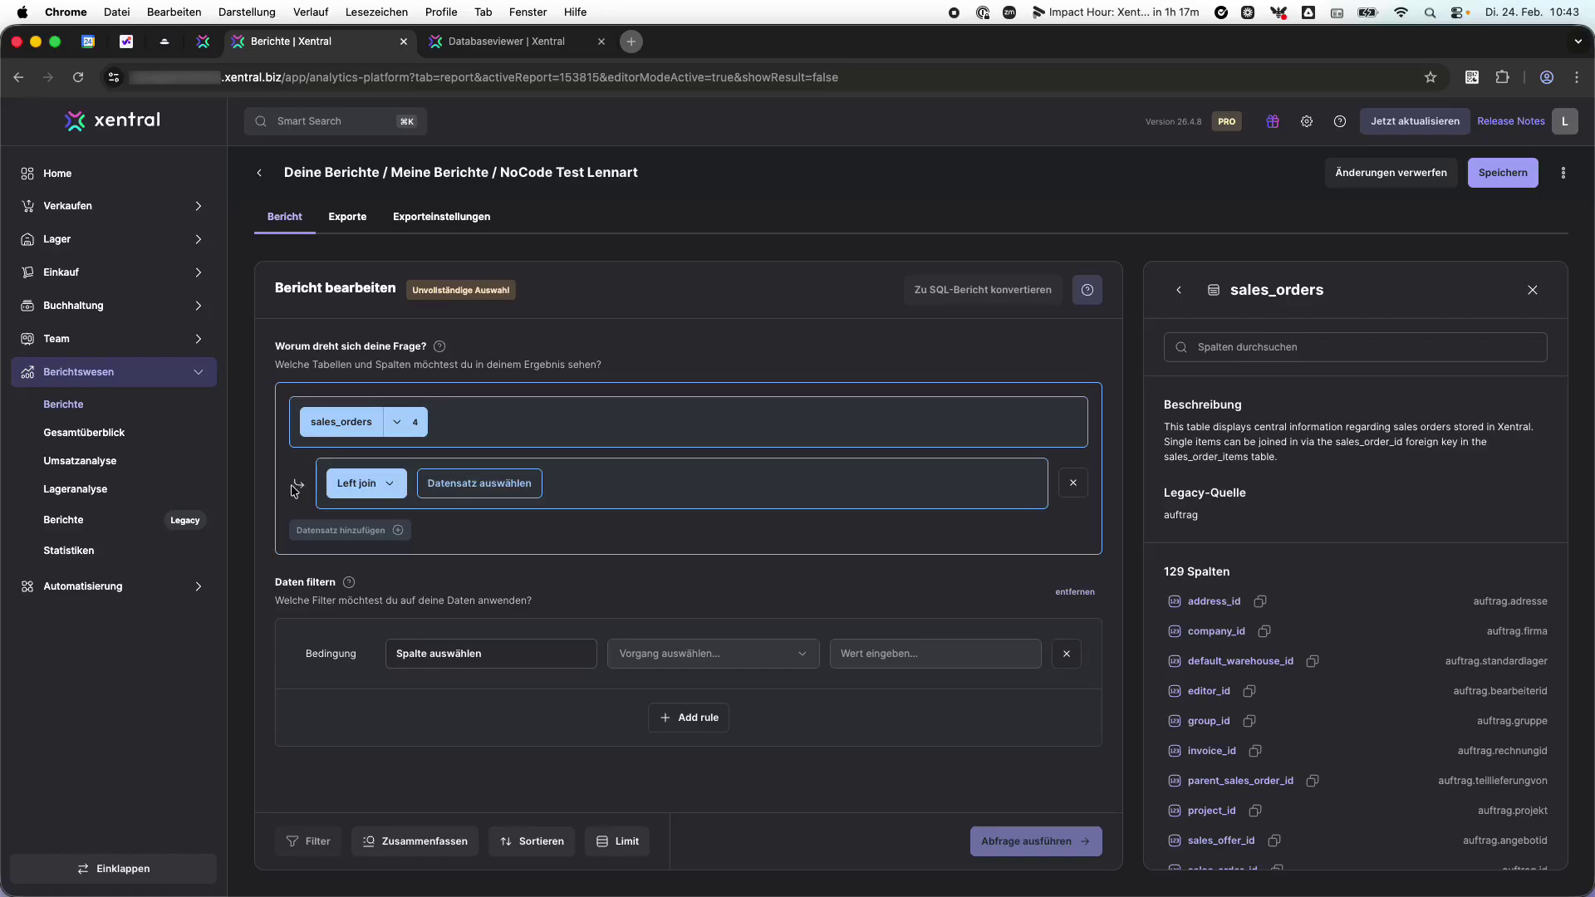
pyautogui.click(400, 484)
pyautogui.click(400, 483)
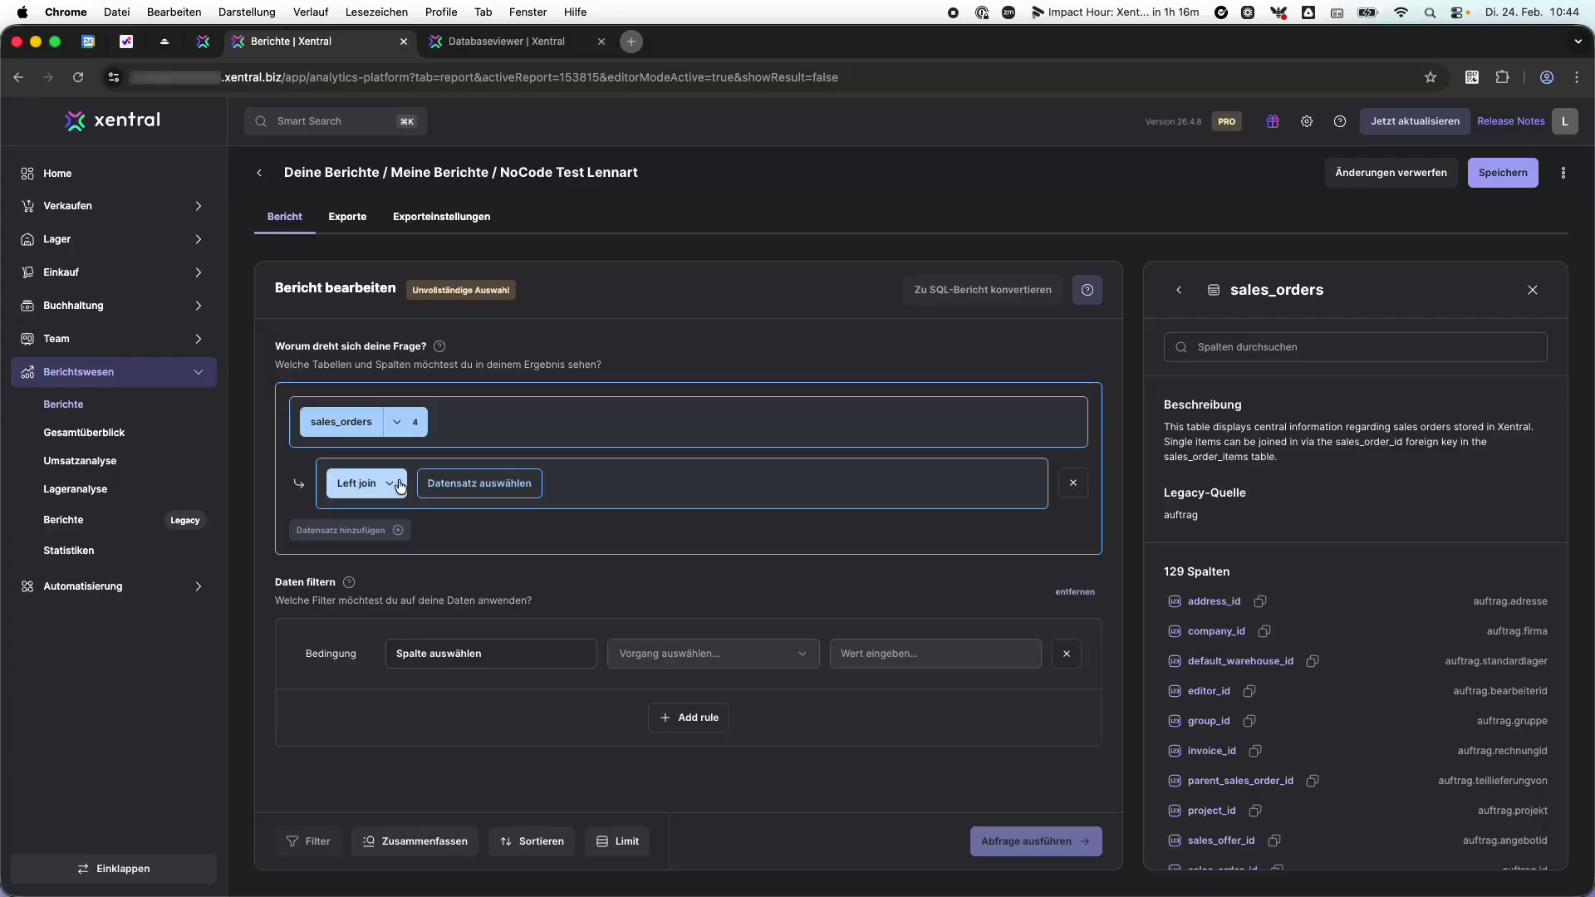
pyautogui.click(462, 489)
pyautogui.click(511, 529)
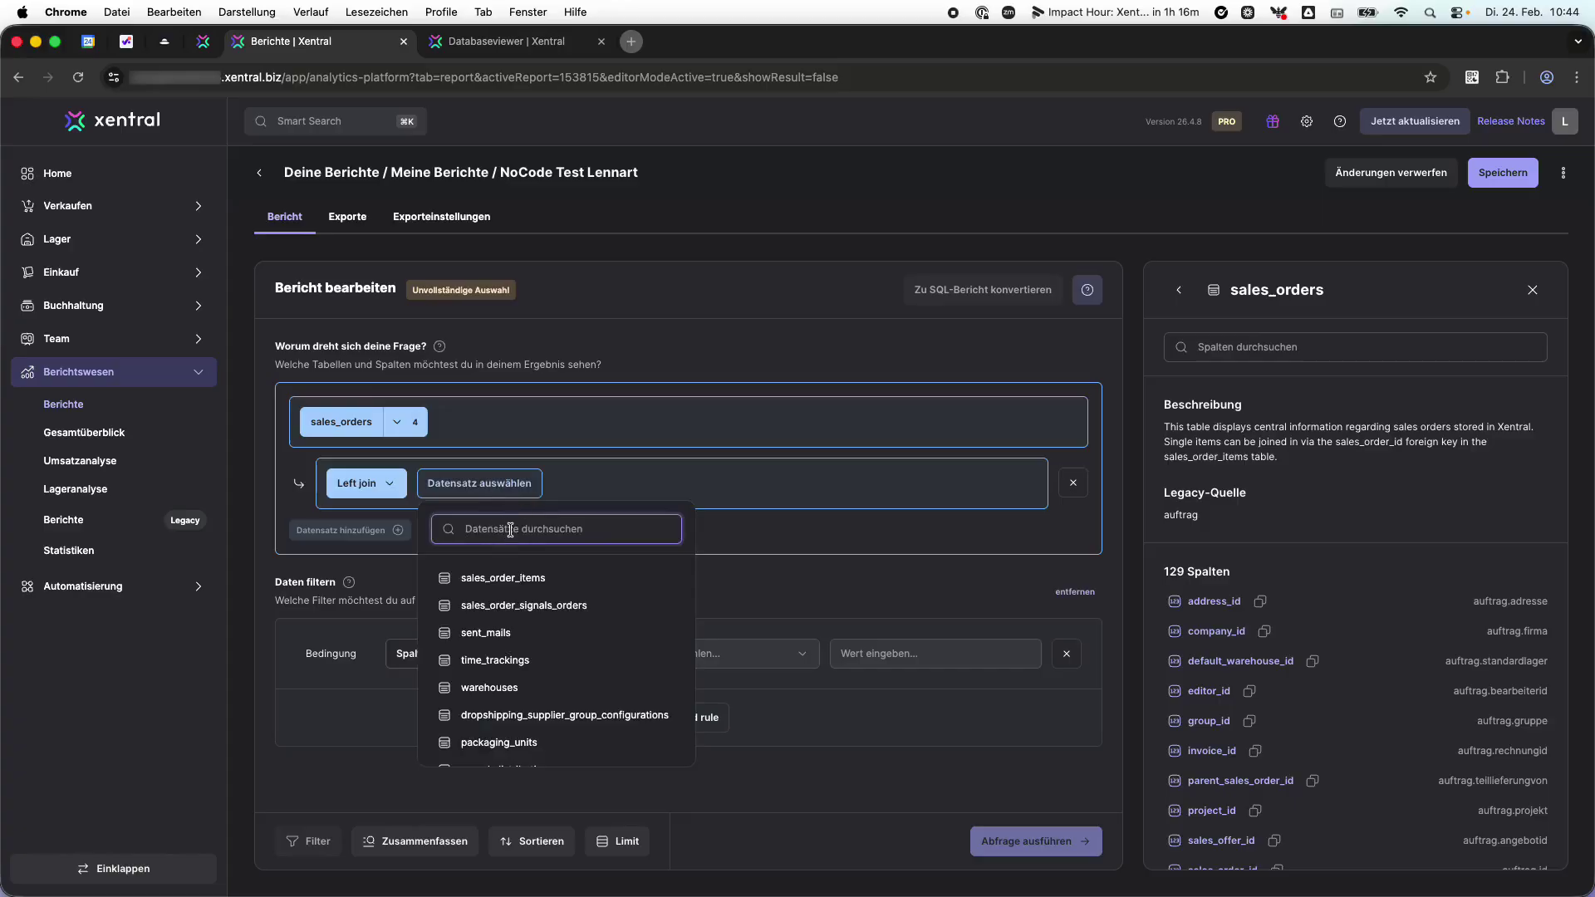
pyautogui.write('invo')
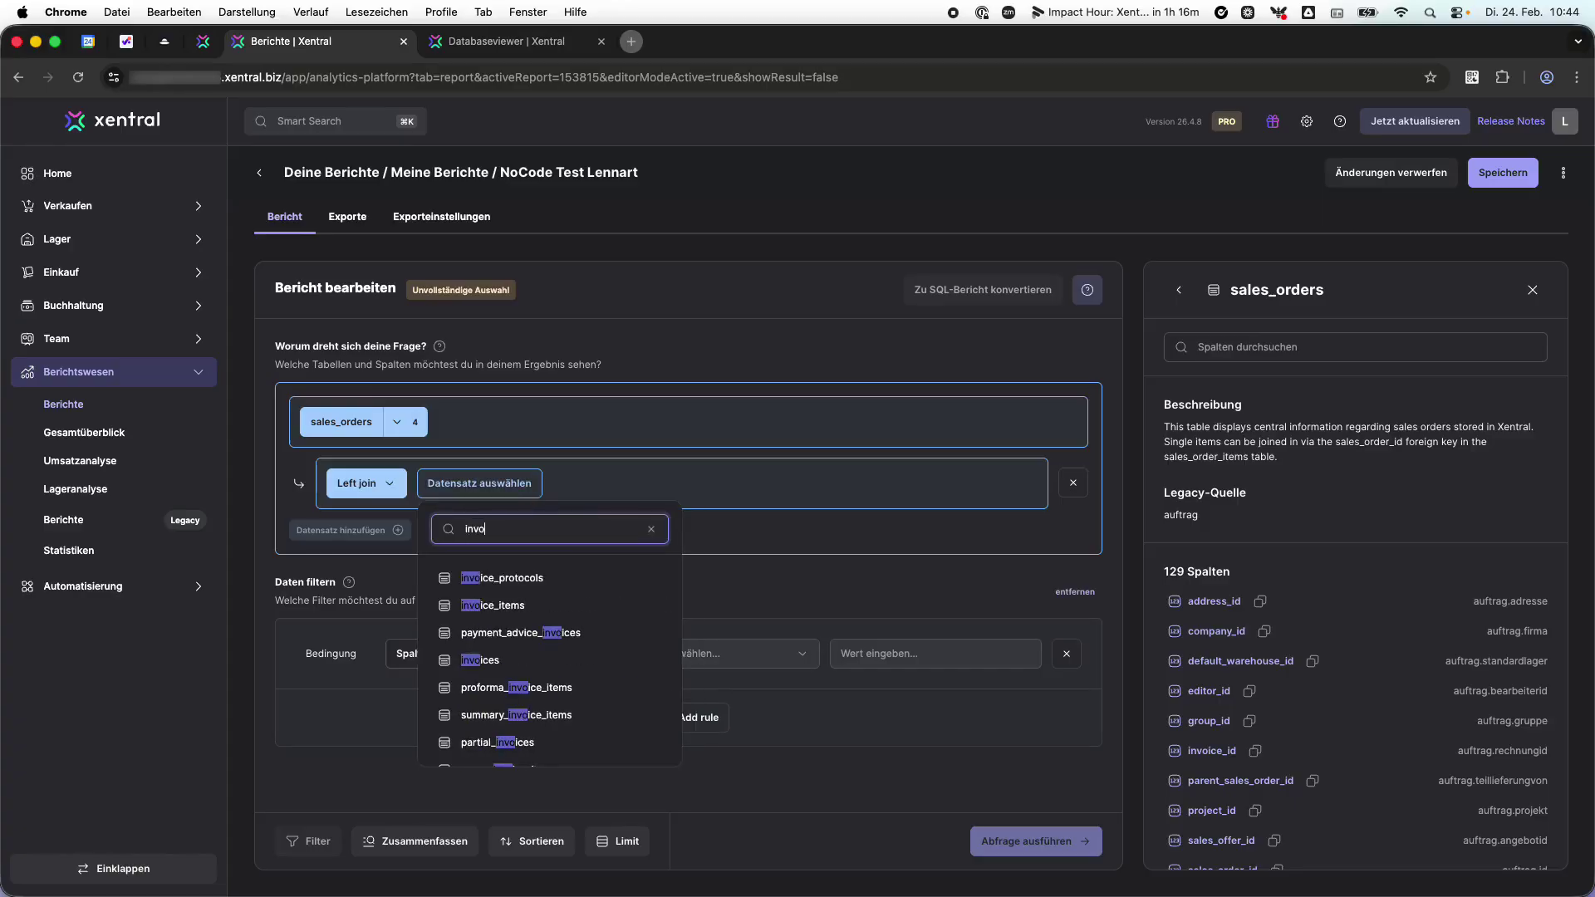
pyautogui.write('ices')
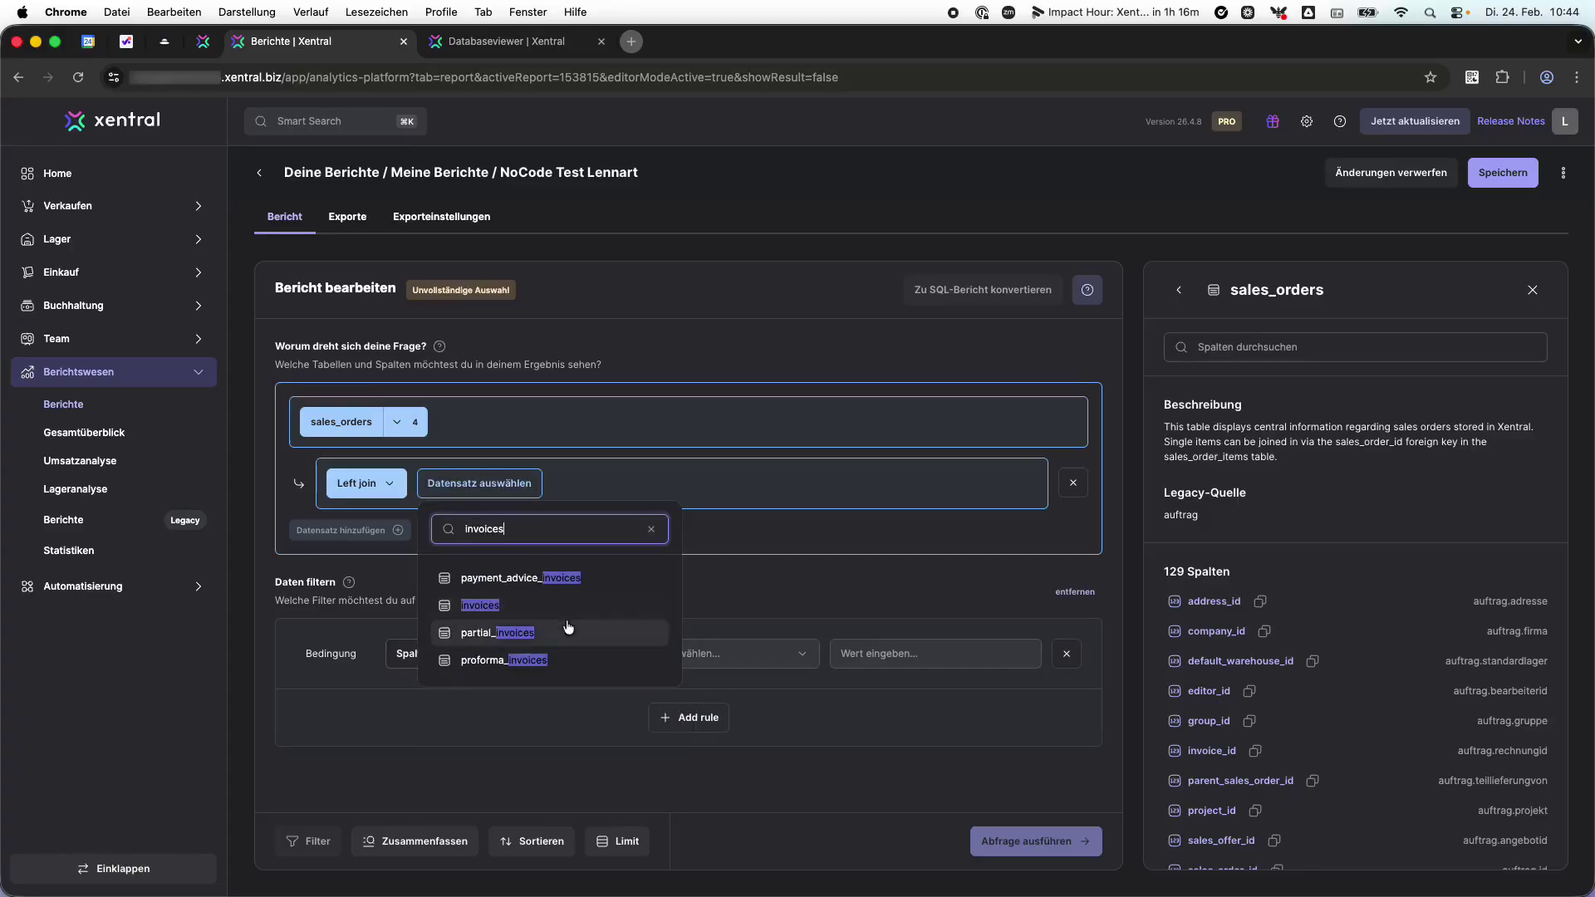
pyautogui.click(499, 605)
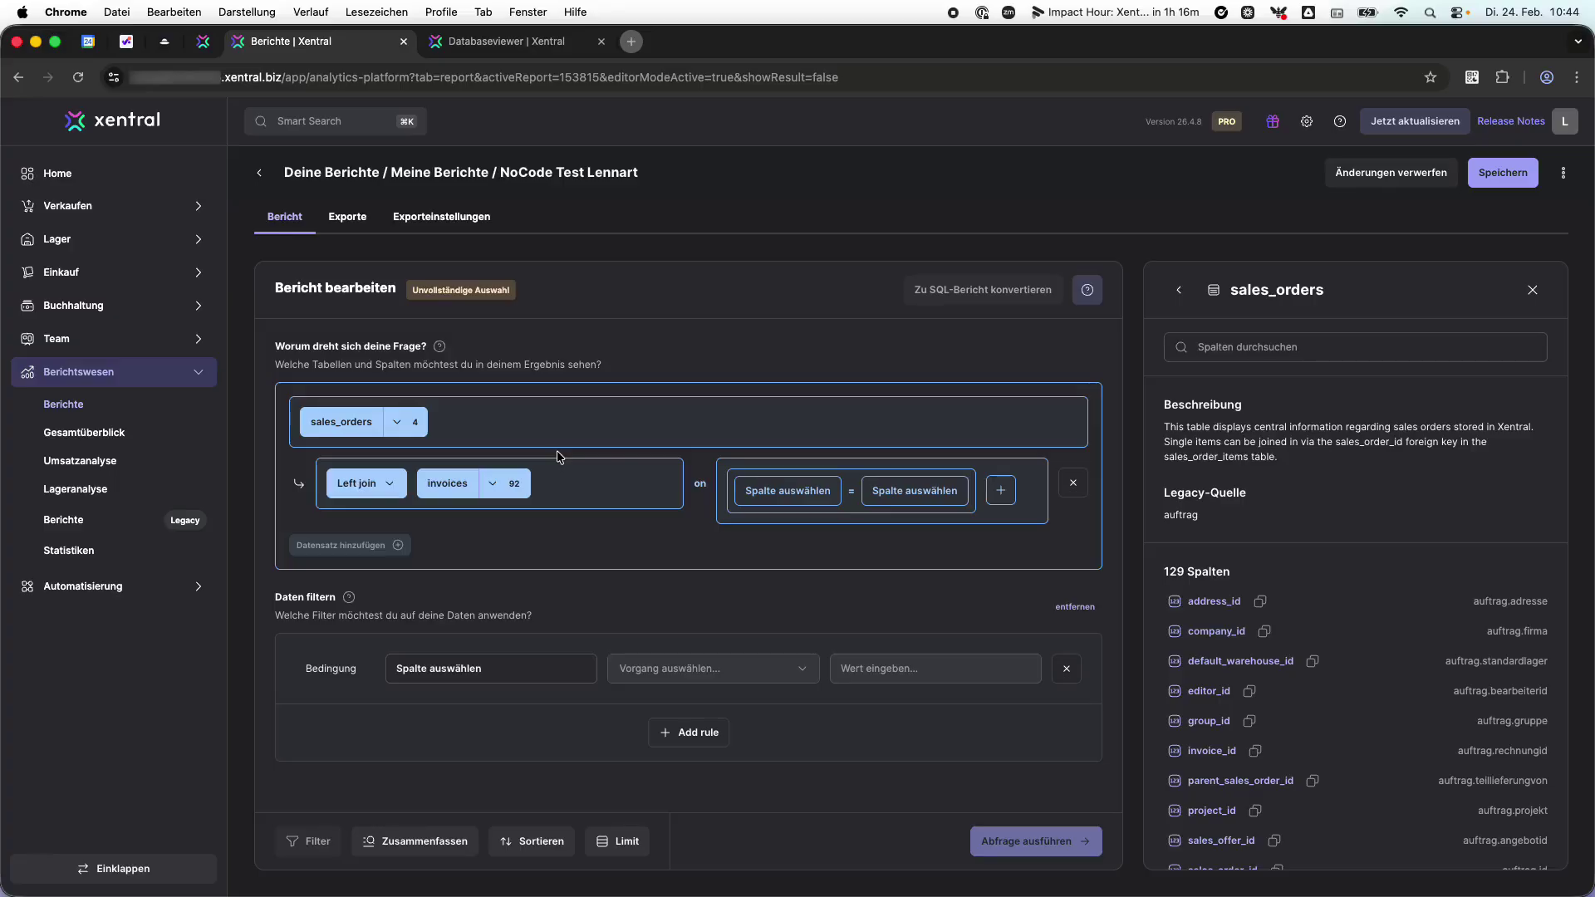
# Step: Set the join condition so that invoice_id from sales_orders equals invoice_id from invoices
pyautogui.click(810, 491)
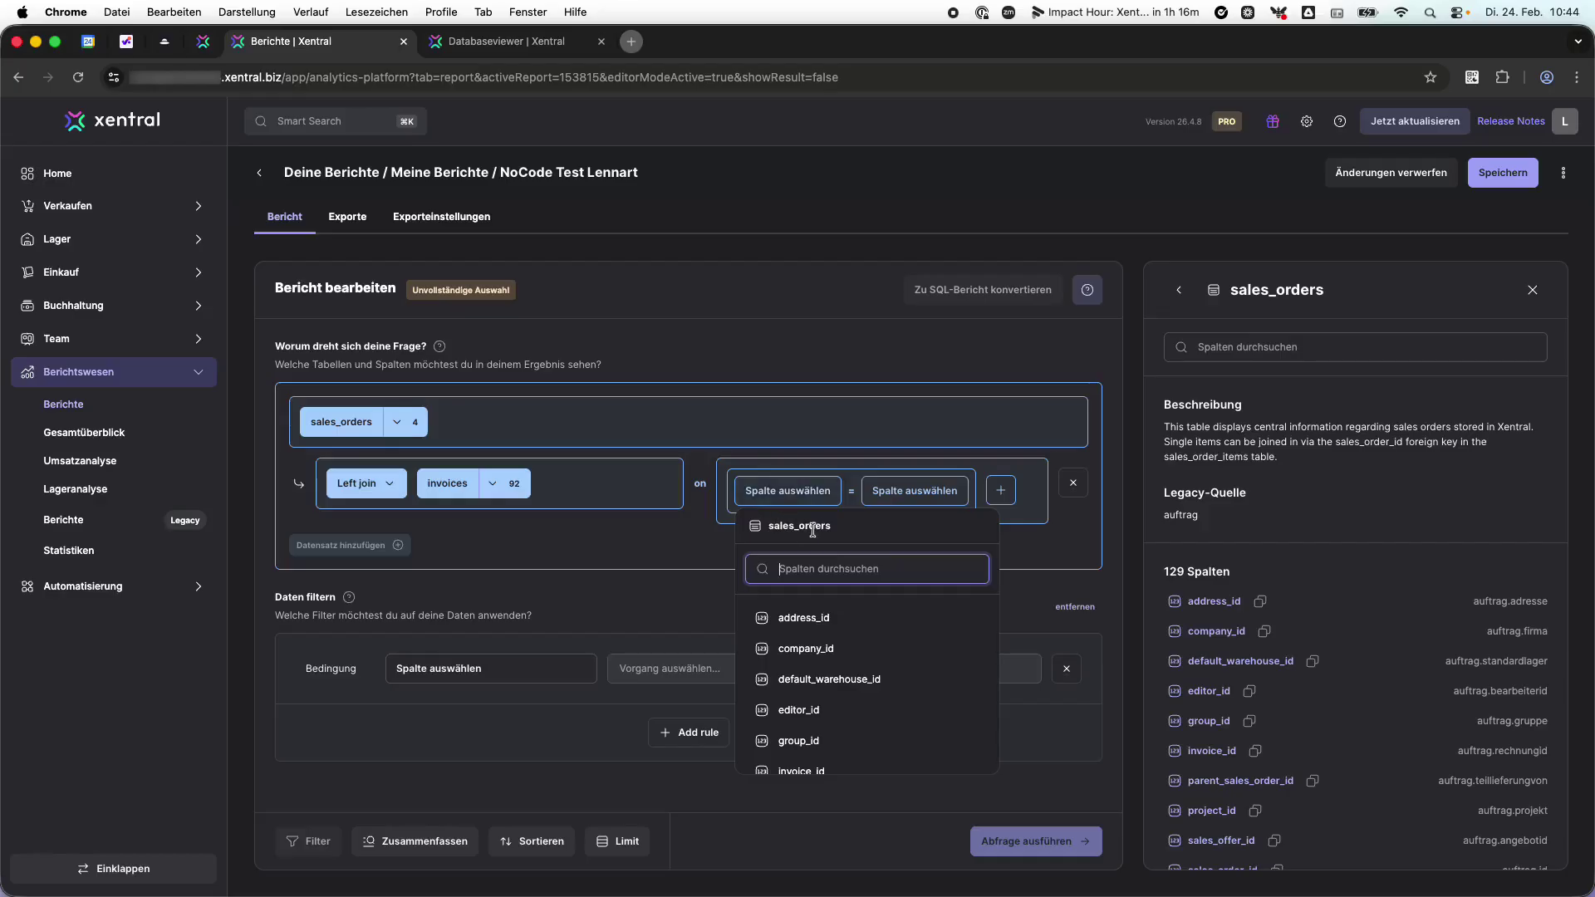
pyautogui.write('invoice')
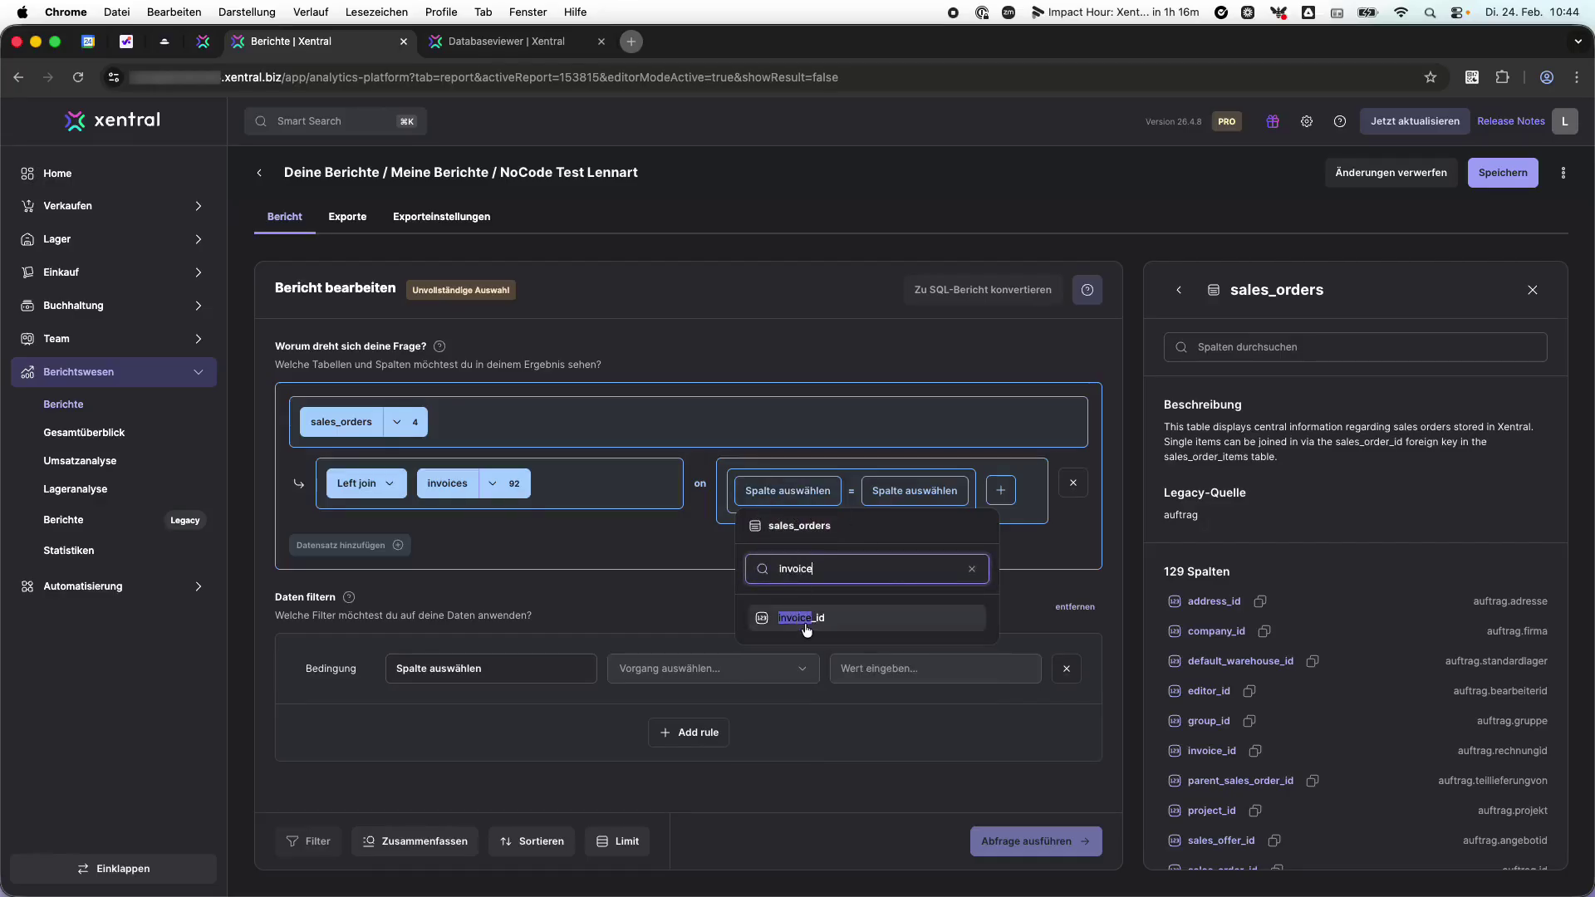
pyautogui.click(806, 619)
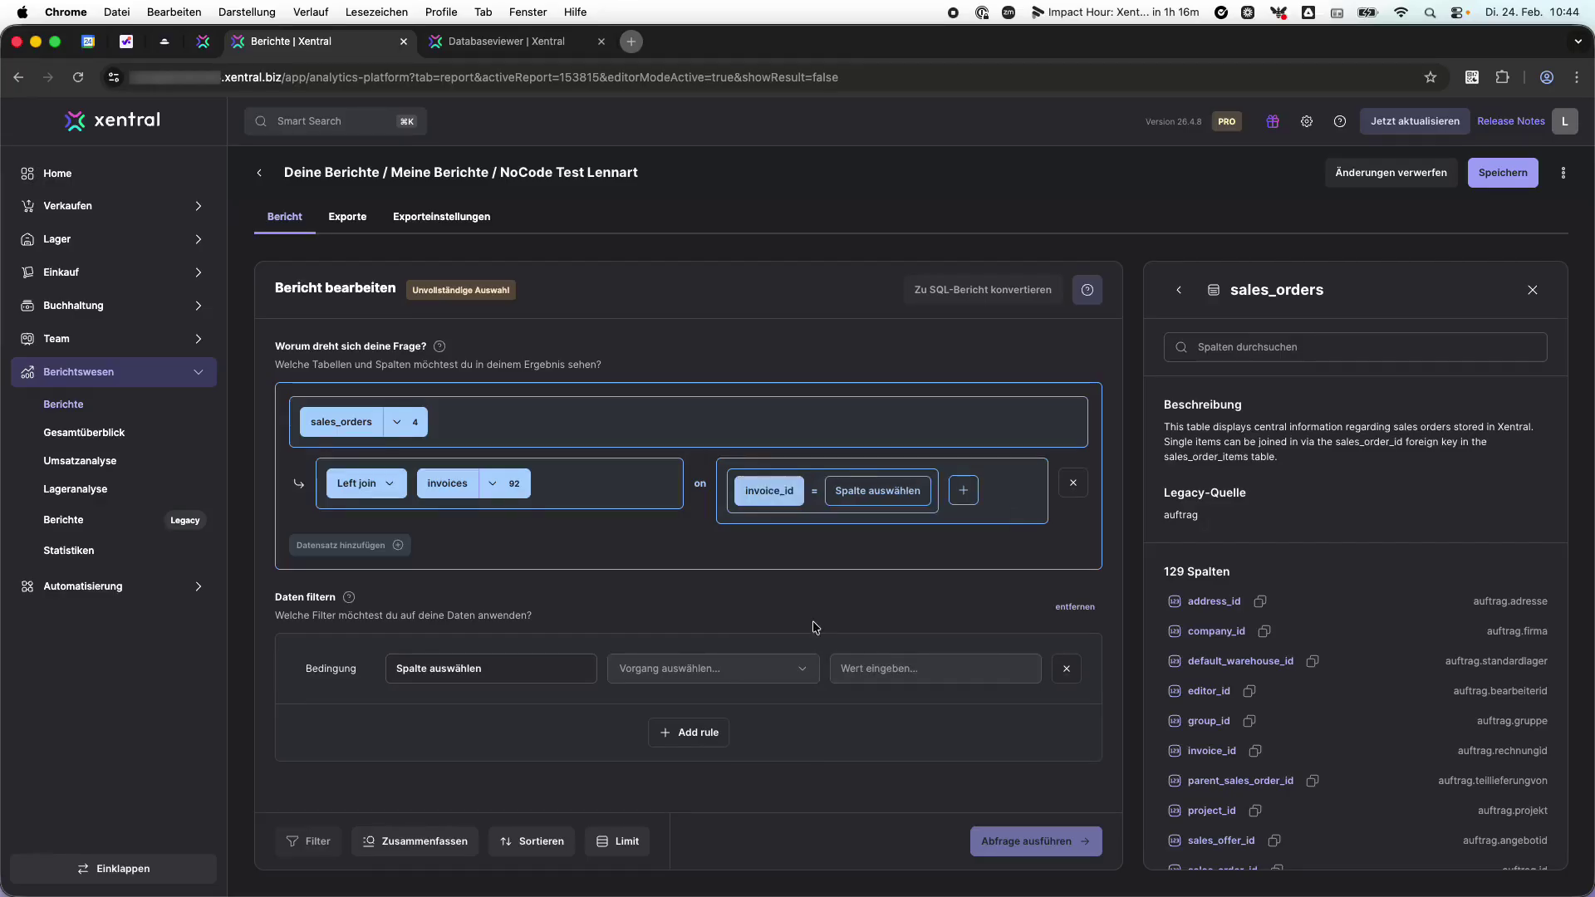
pyautogui.click(890, 488)
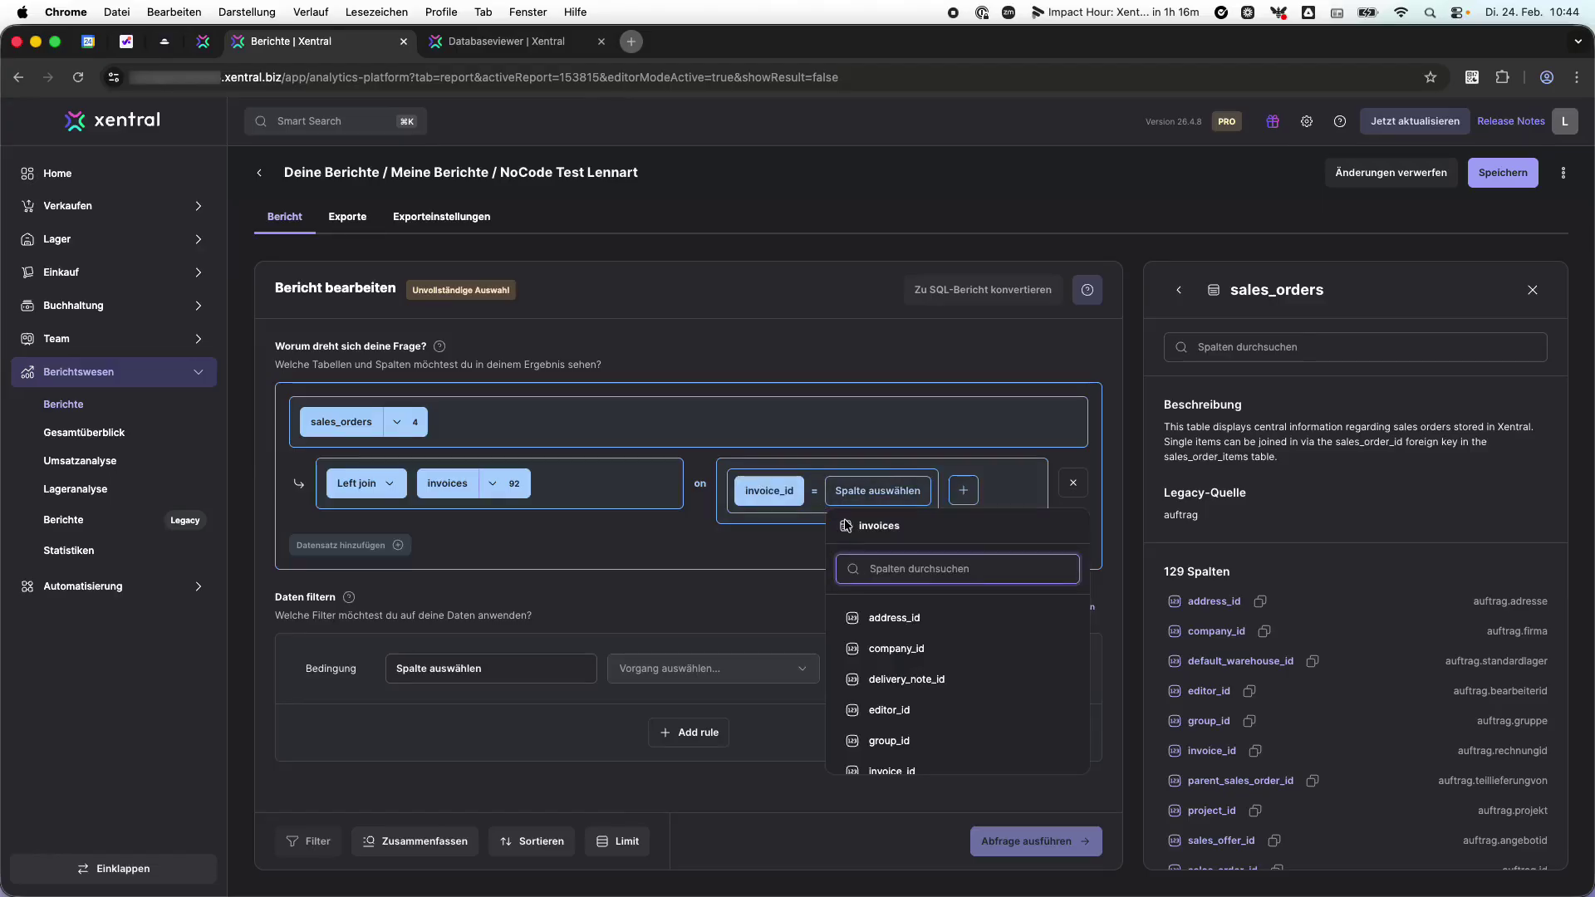
pyautogui.write('invoice')
pyautogui.moveTo(901, 526); pyautogui.dragTo(863, 530)
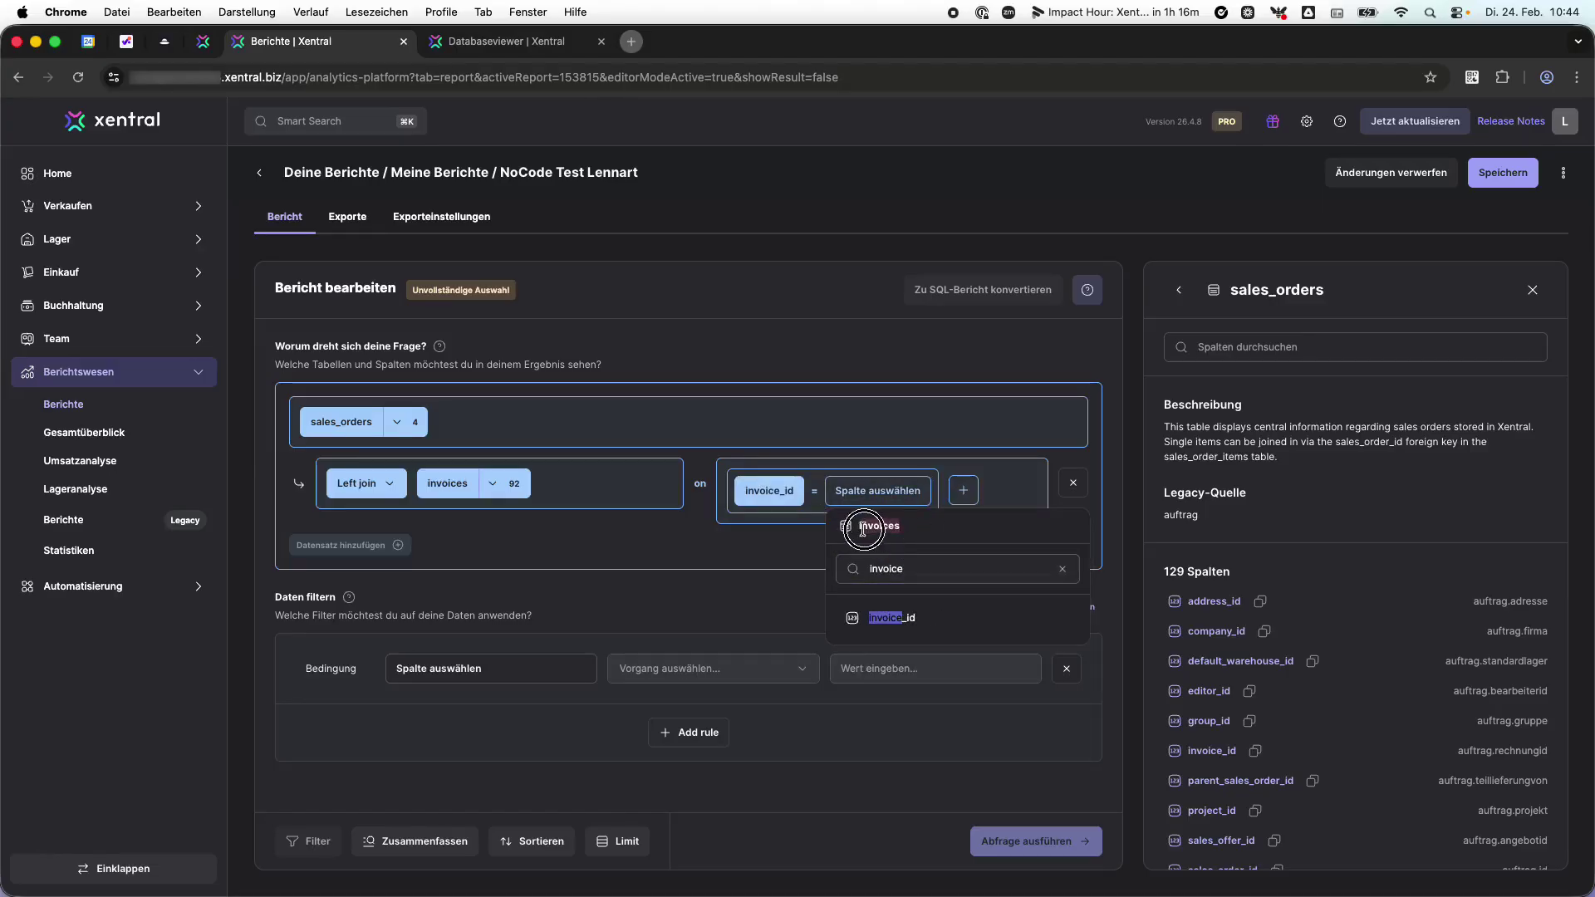
pyautogui.click(894, 618)
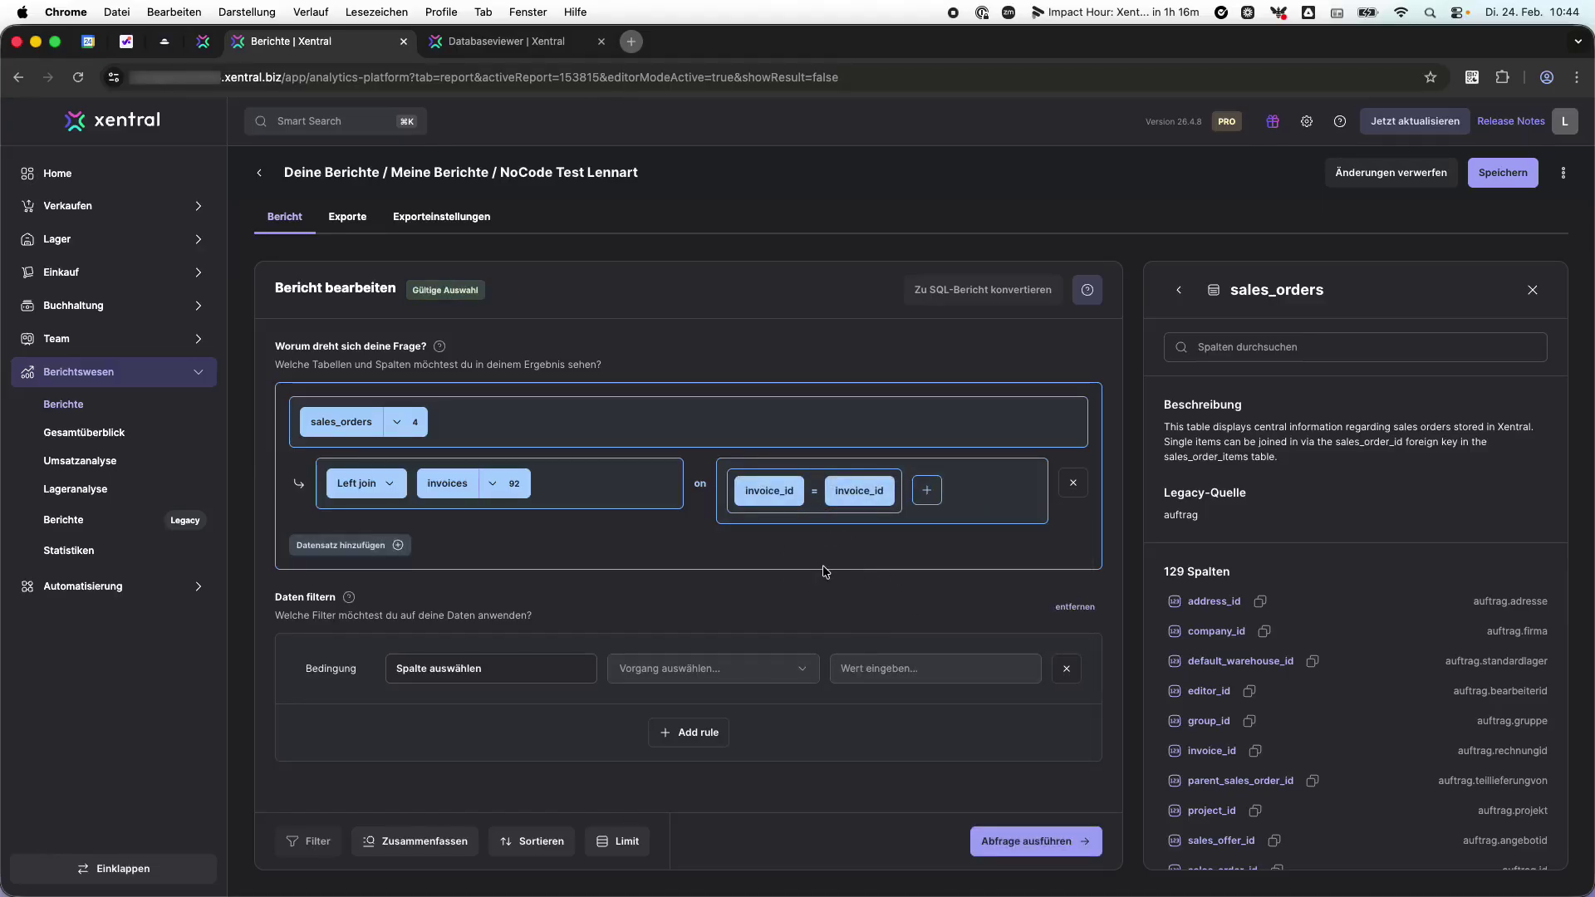
# Step: Return to the data model's table list, search it for "invoices", and inspect the invoices table's key columns
pyautogui.click(1180, 290)
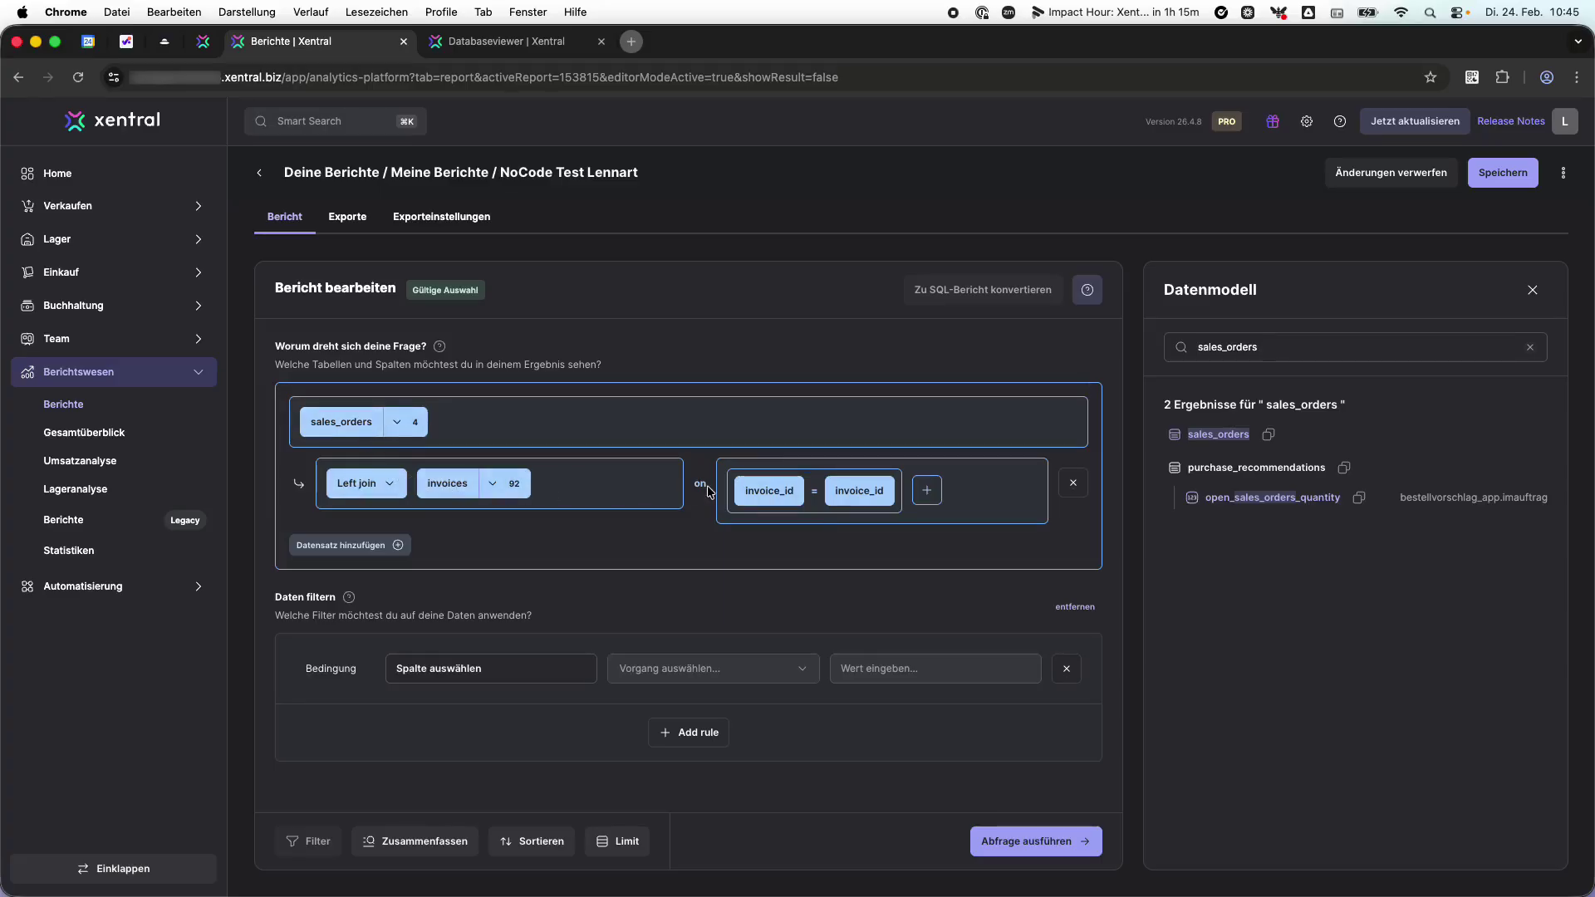
pyautogui.click(1530, 346)
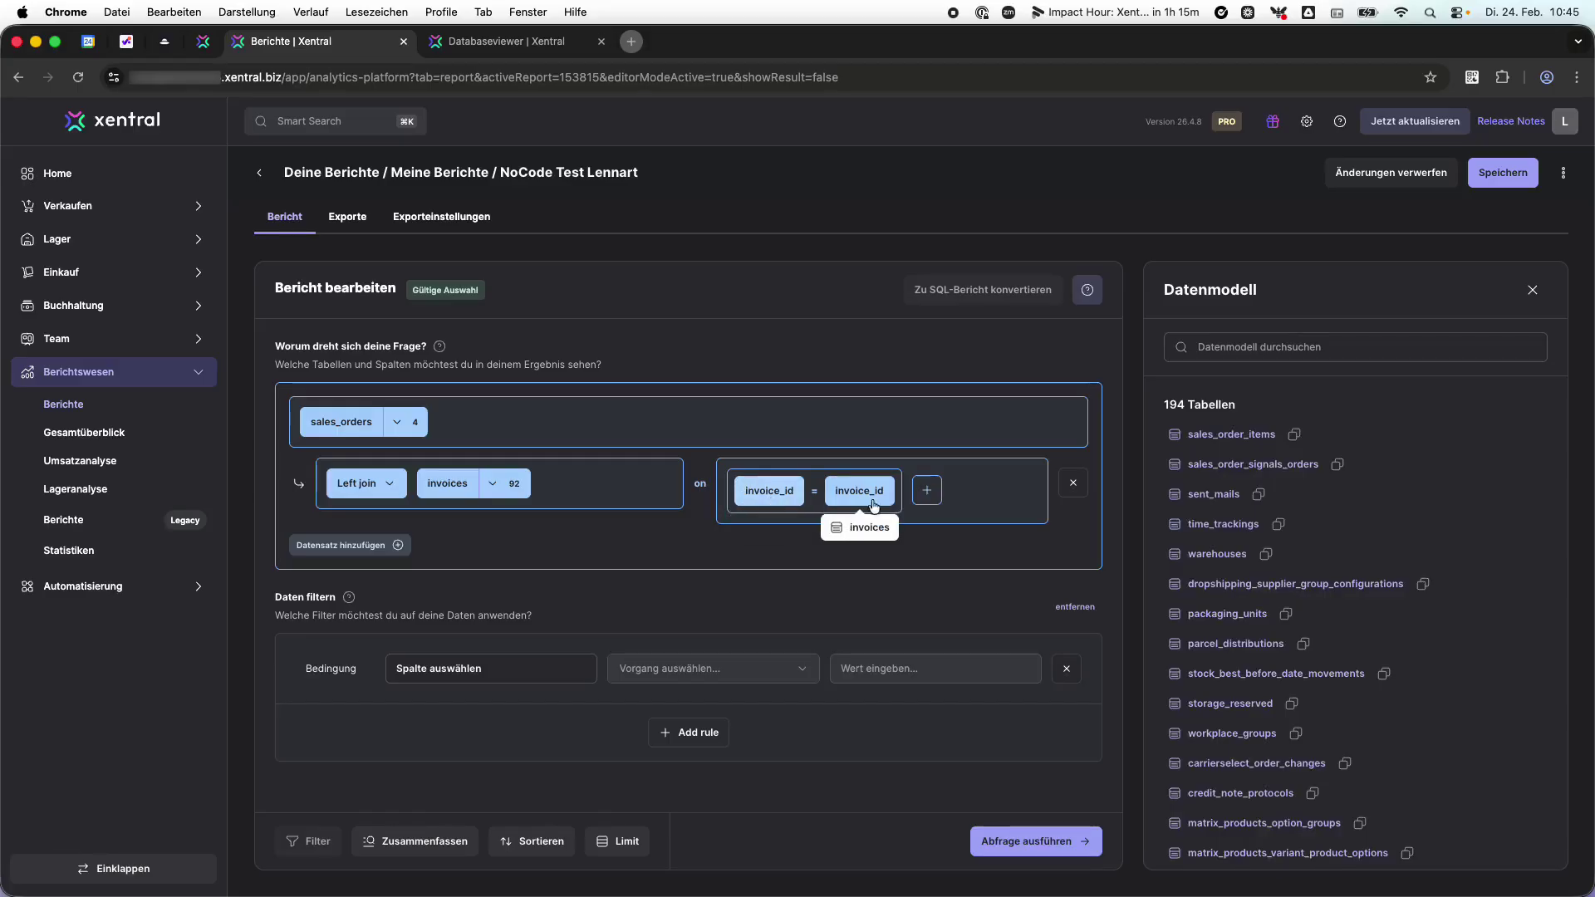
pyautogui.click(1252, 347)
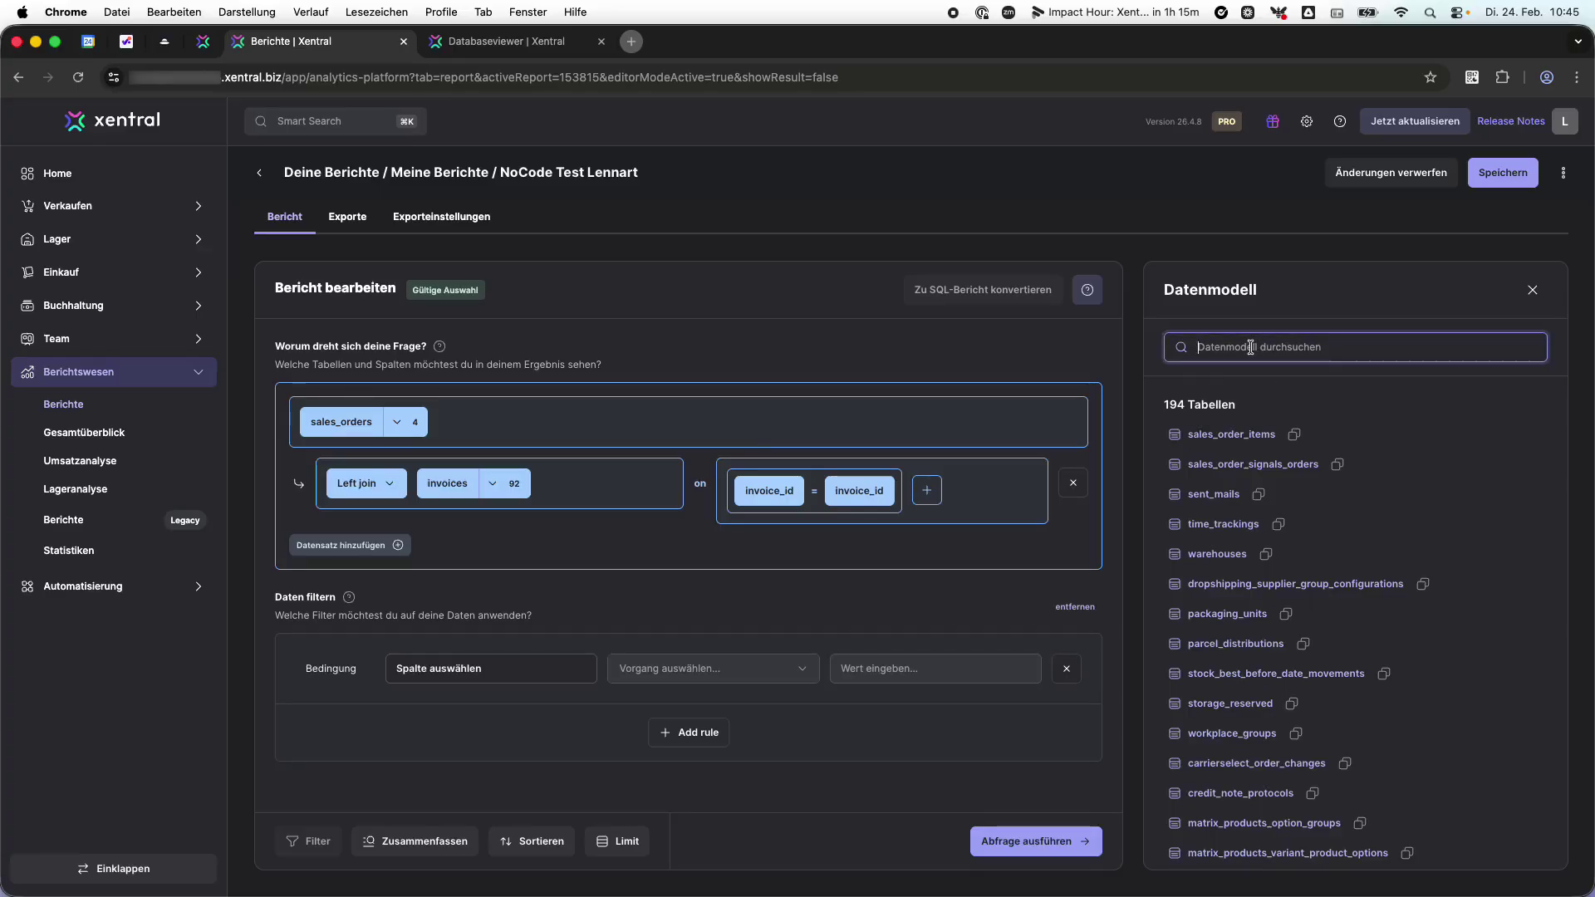
pyautogui.write('invooces')
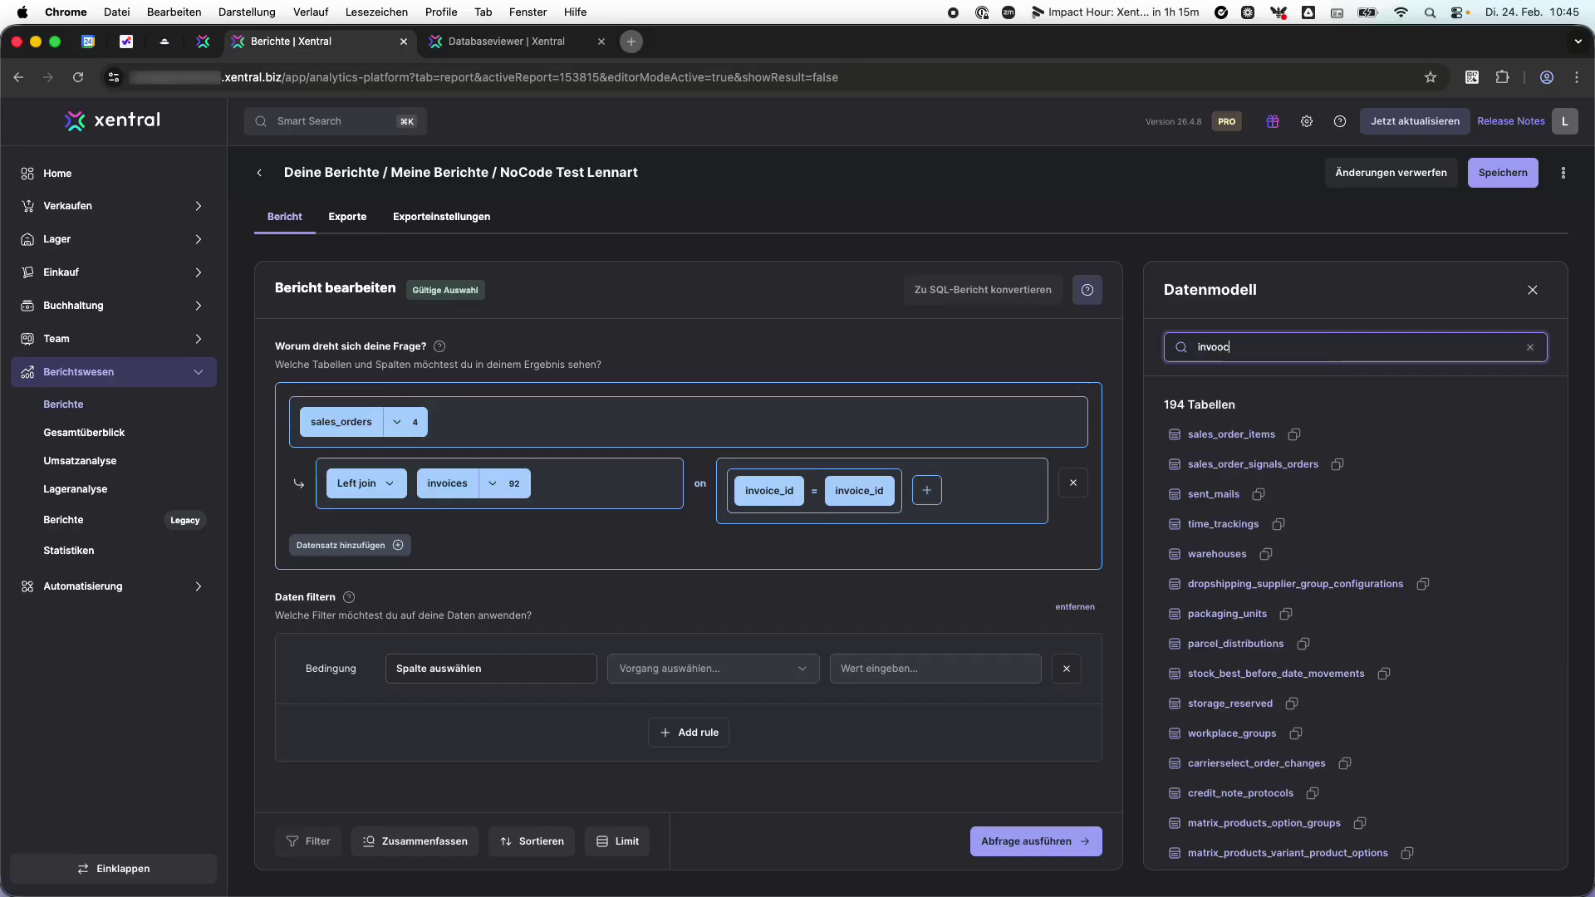
pyautogui.press('BackSpace')
pyautogui.press('BackSpace')
pyautogui.press('BackSpace')
pyautogui.press('BackSpace')
pyautogui.press('BackSpace')
pyautogui.press('BackSpace')
pyautogui.write('voices')
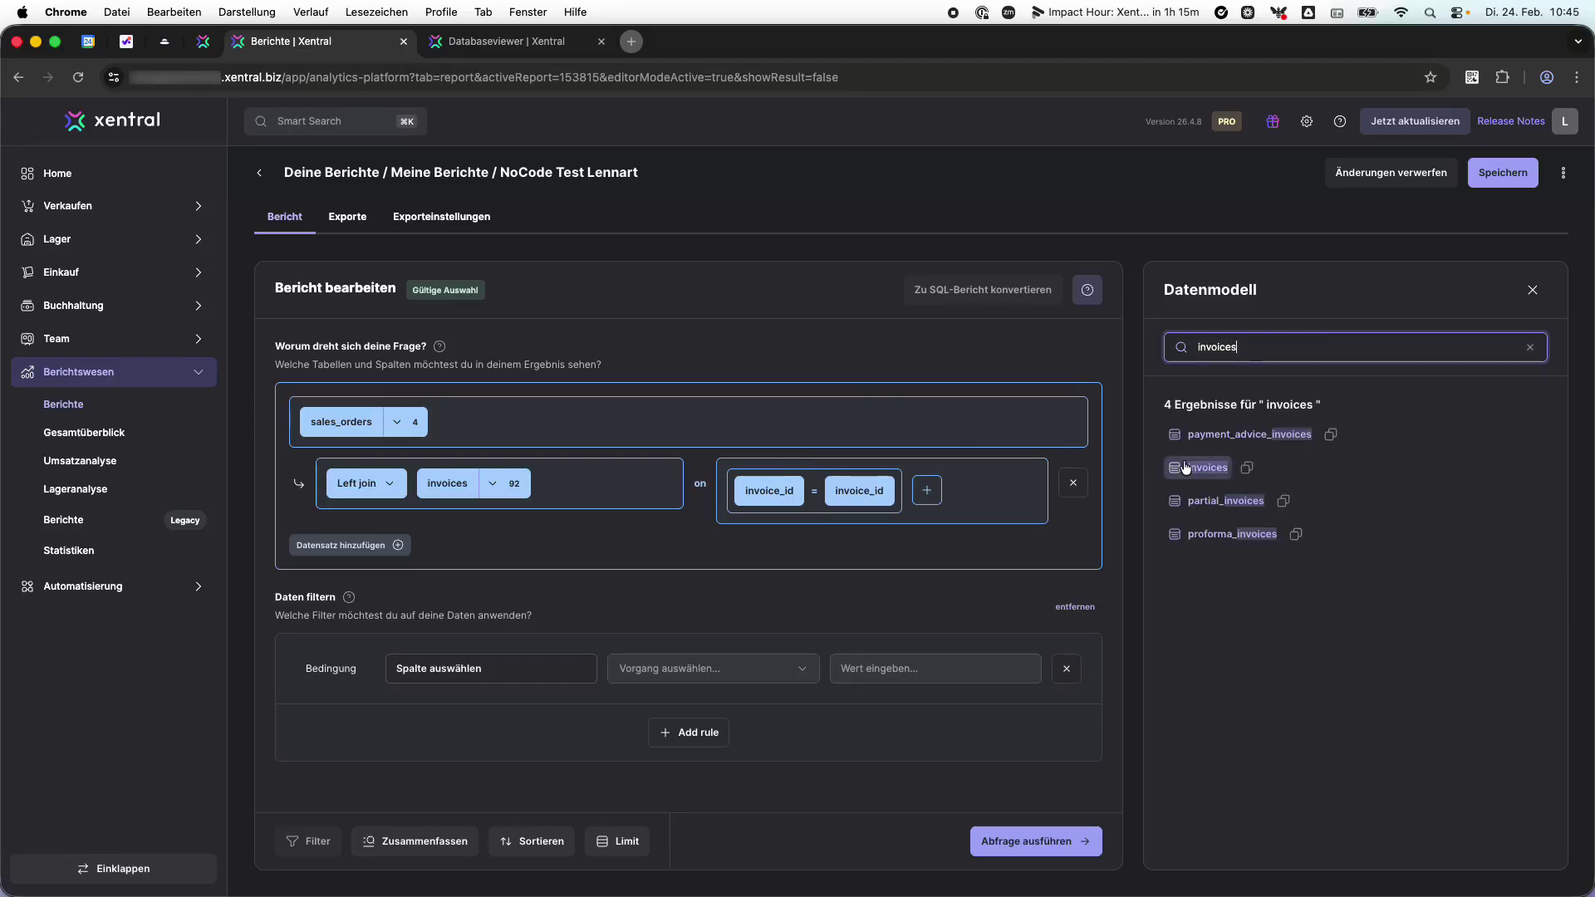
pyautogui.click(1197, 465)
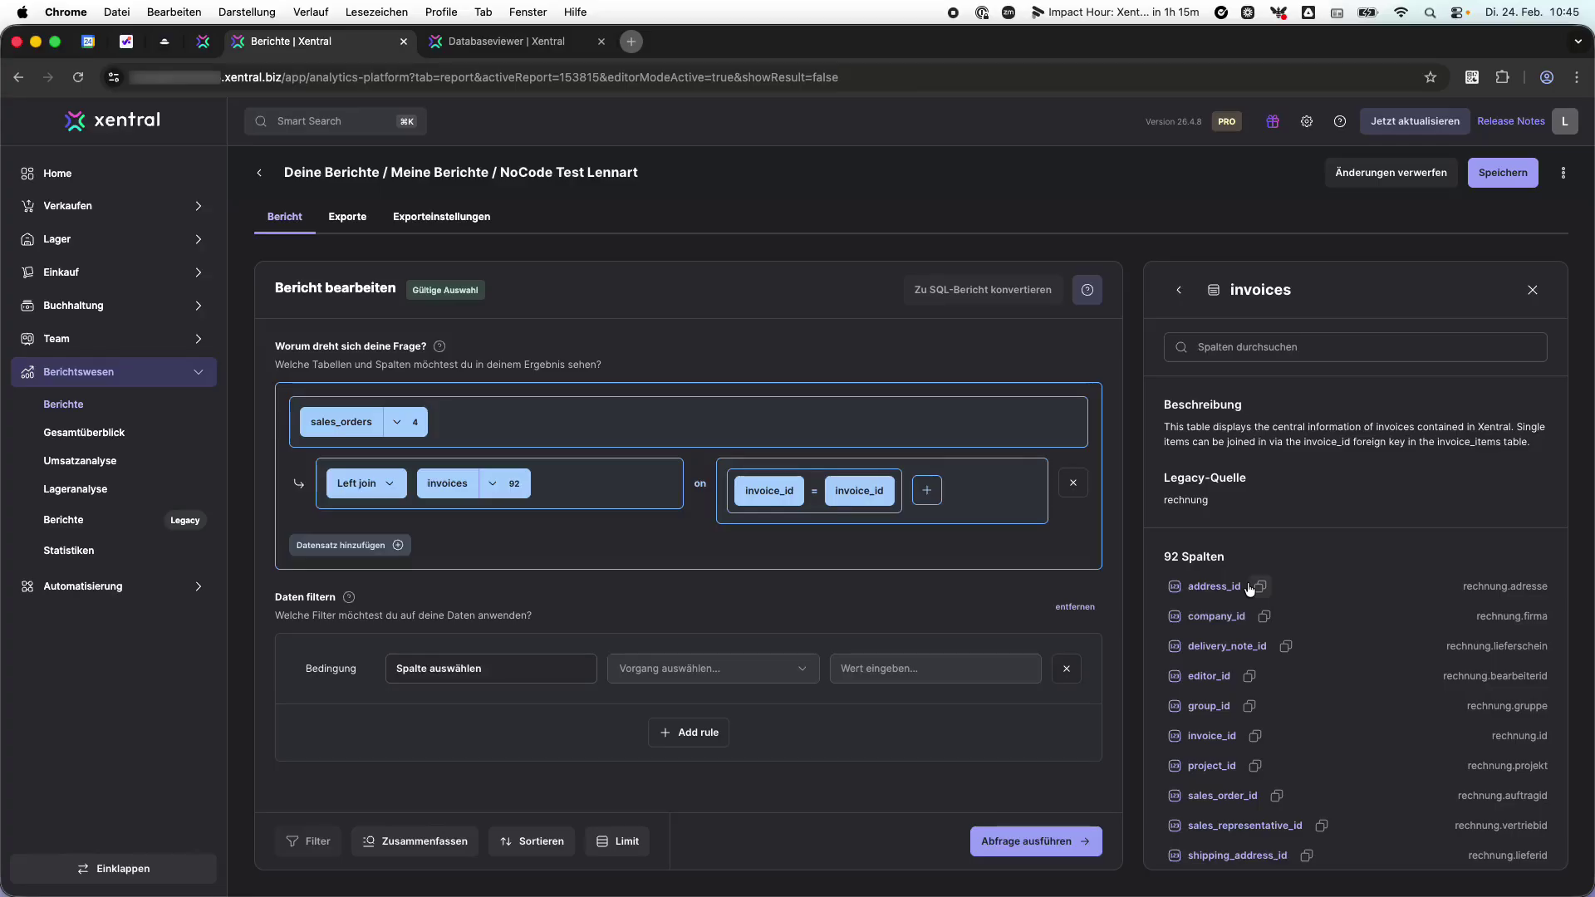
pyautogui.click(1255, 736)
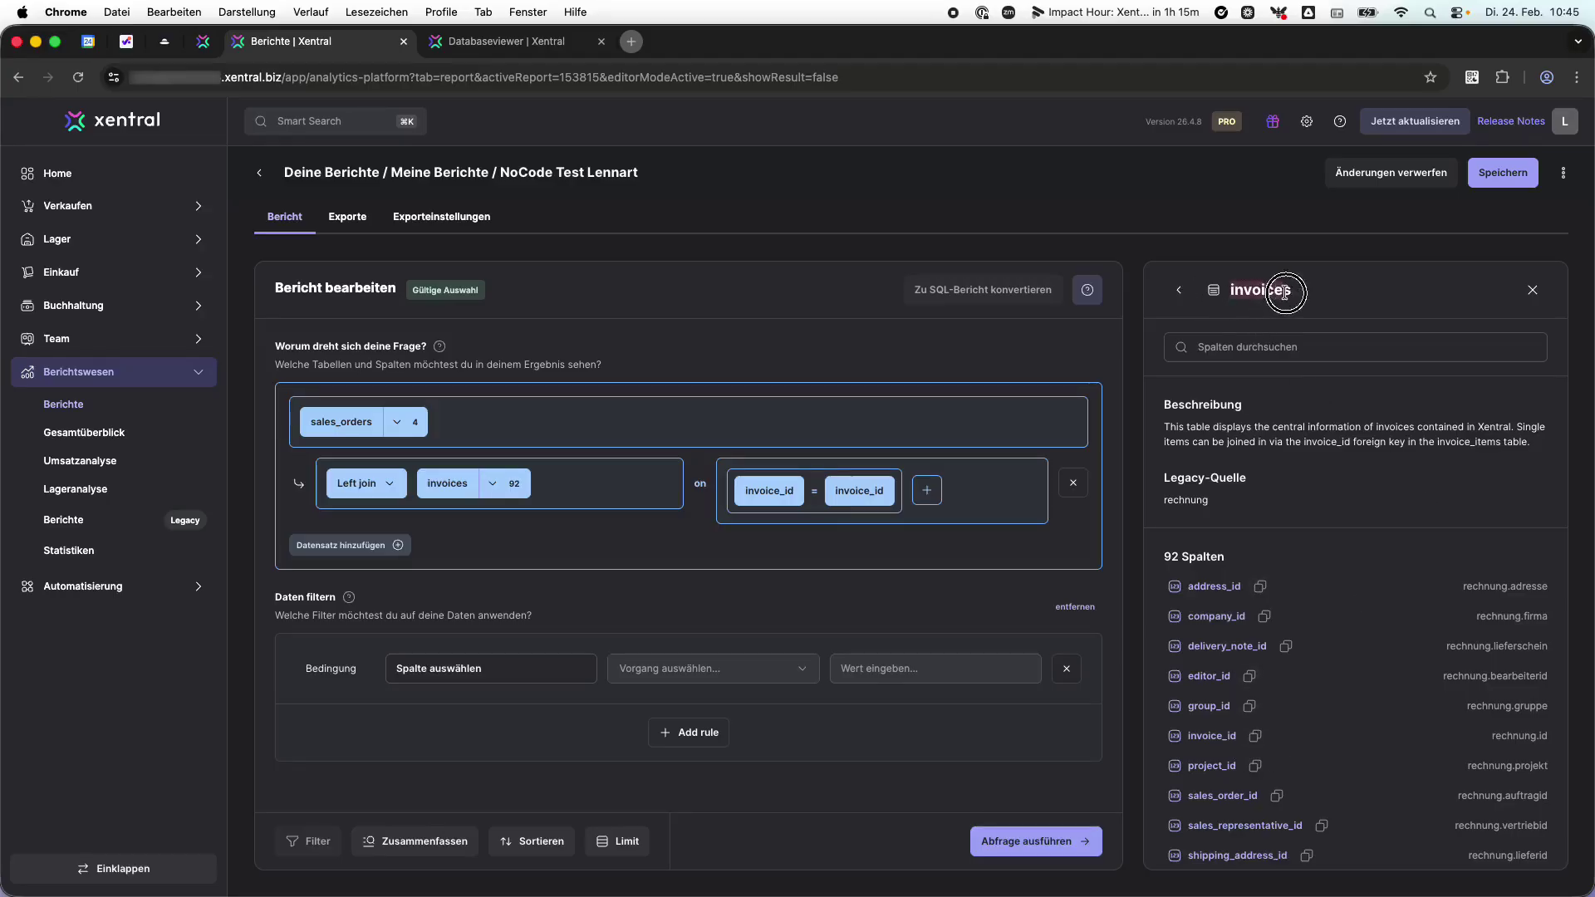
# Step: Search the whole data model for "invoice_id" and examine which tables contain that key
pyautogui.click(1178, 290)
pyautogui.doubleClick(1194, 344)
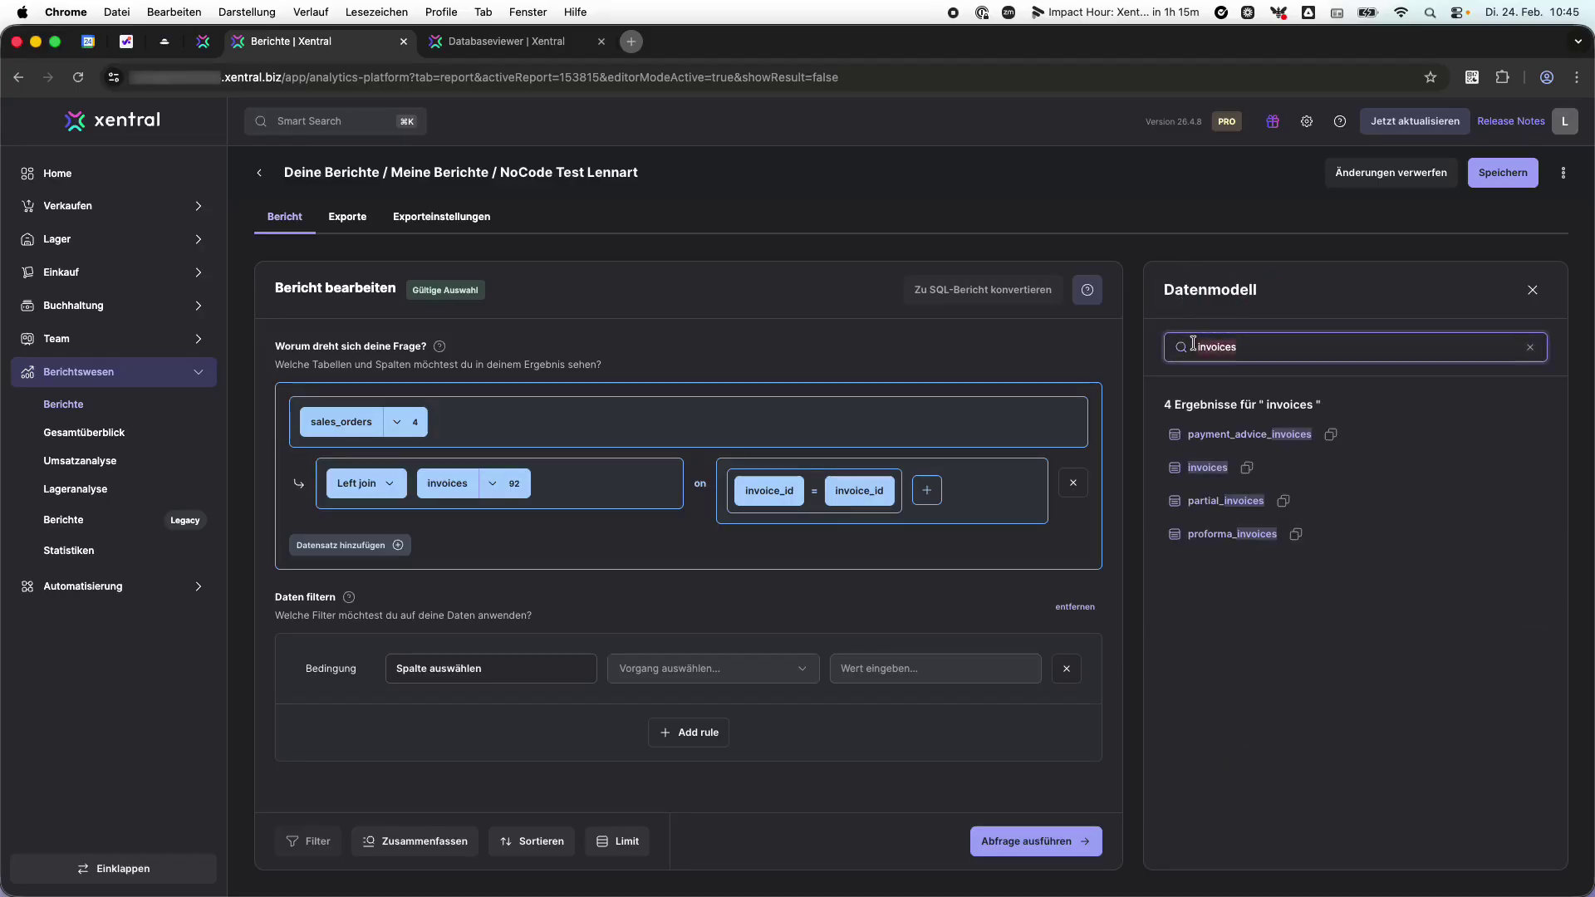
pyautogui.write('invoice_id')
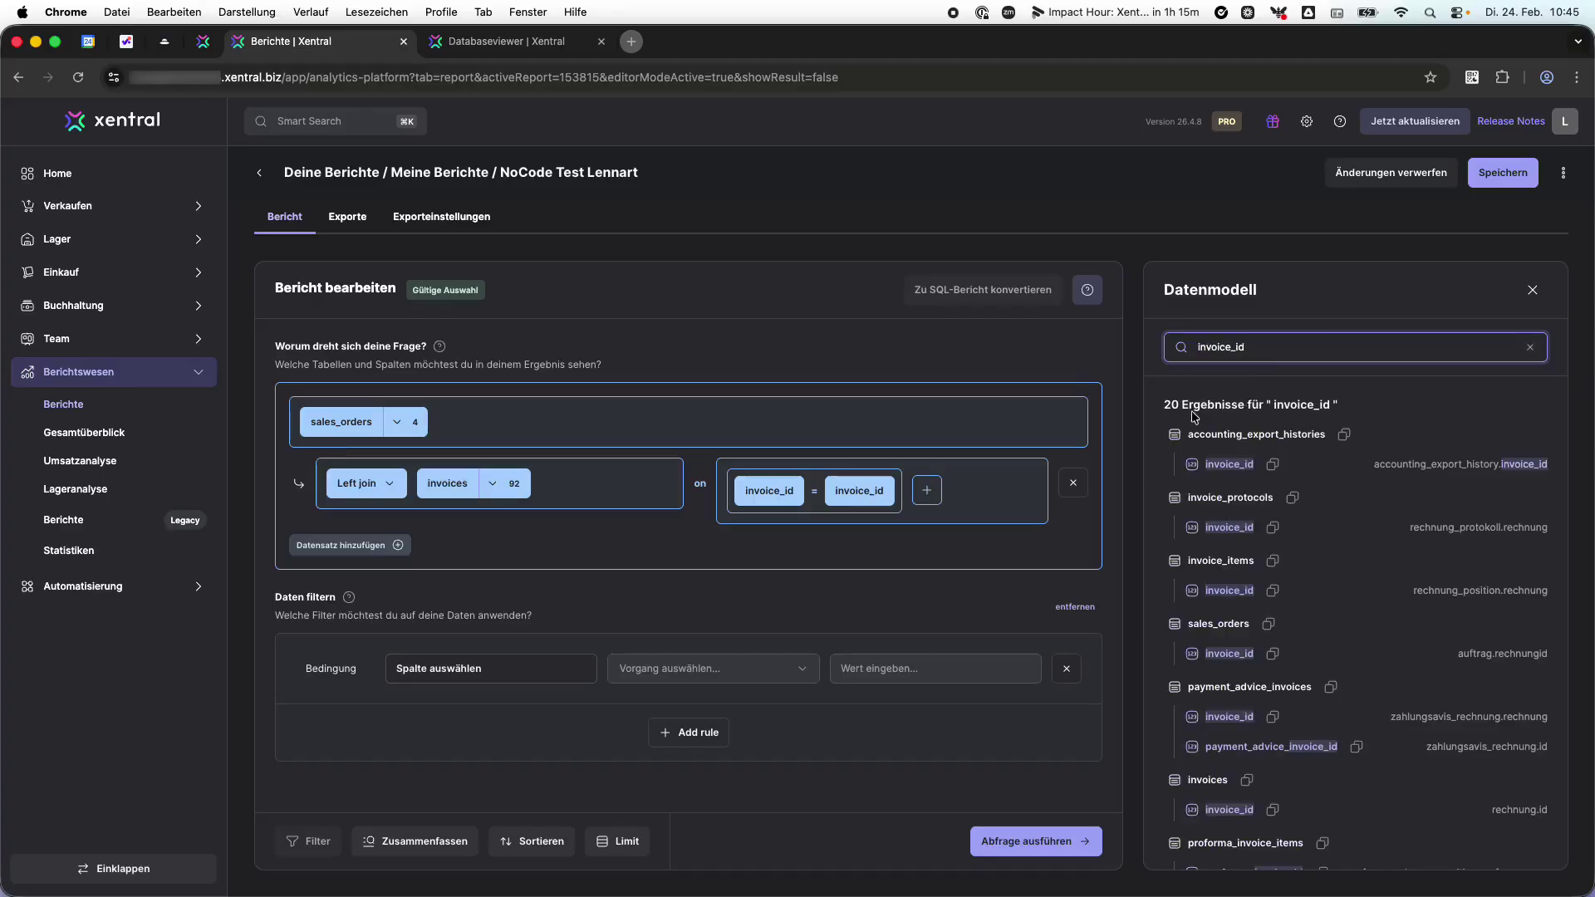
pyautogui.moveTo(1167, 410); pyautogui.dragTo(1213, 408)
pyautogui.moveTo(1261, 352); pyautogui.dragTo(1194, 341)
pyautogui.scroll(-1, 1171, 432)
pyautogui.scroll(1, 1167, 436)
pyautogui.scroll(-2, 1228, 644)
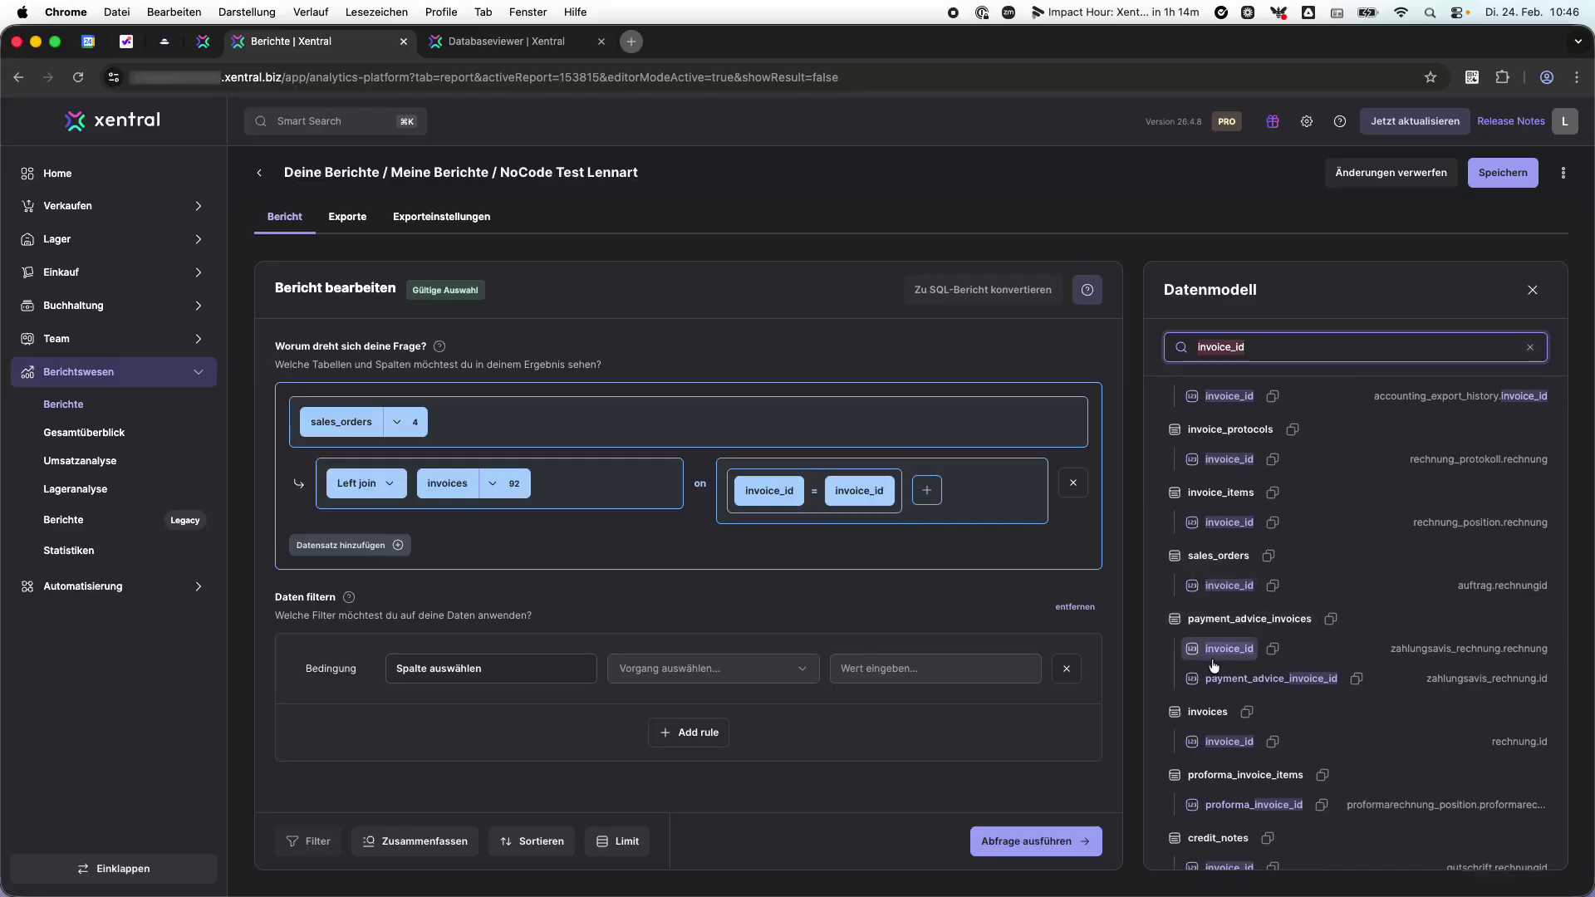
pyautogui.scroll(-1, 1214, 665)
pyautogui.hscroll(-3, 1294, 716)
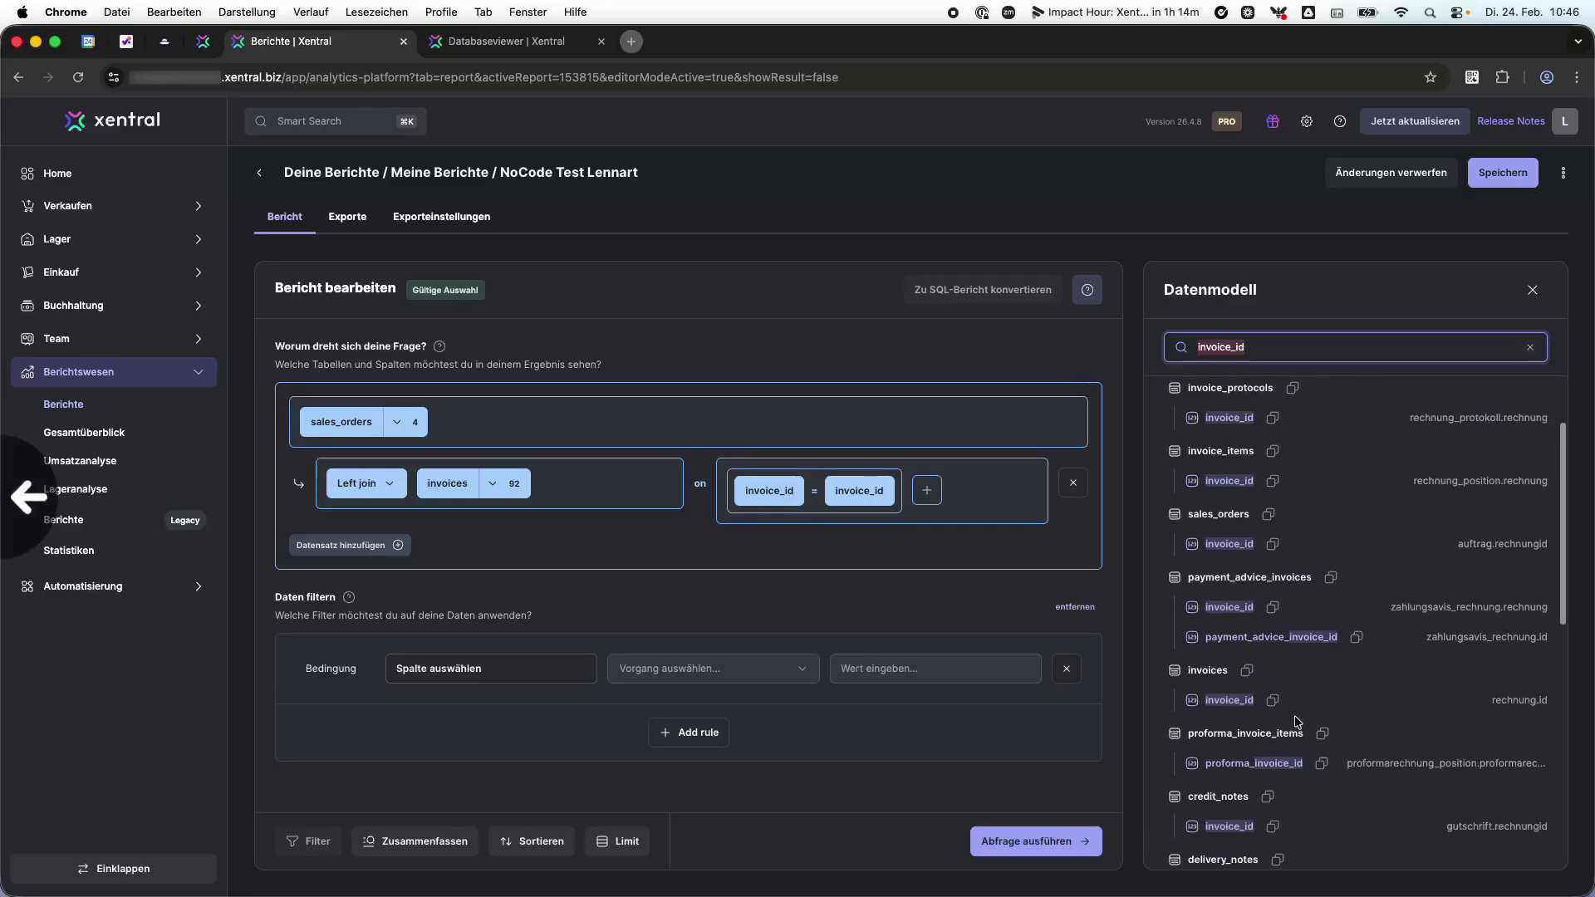
pyautogui.scroll(-3, 1294, 715)
# Step: Search the data model for "sales_order_id", examine which tables contain that key, and clear the search
pyautogui.click(1162, 353)
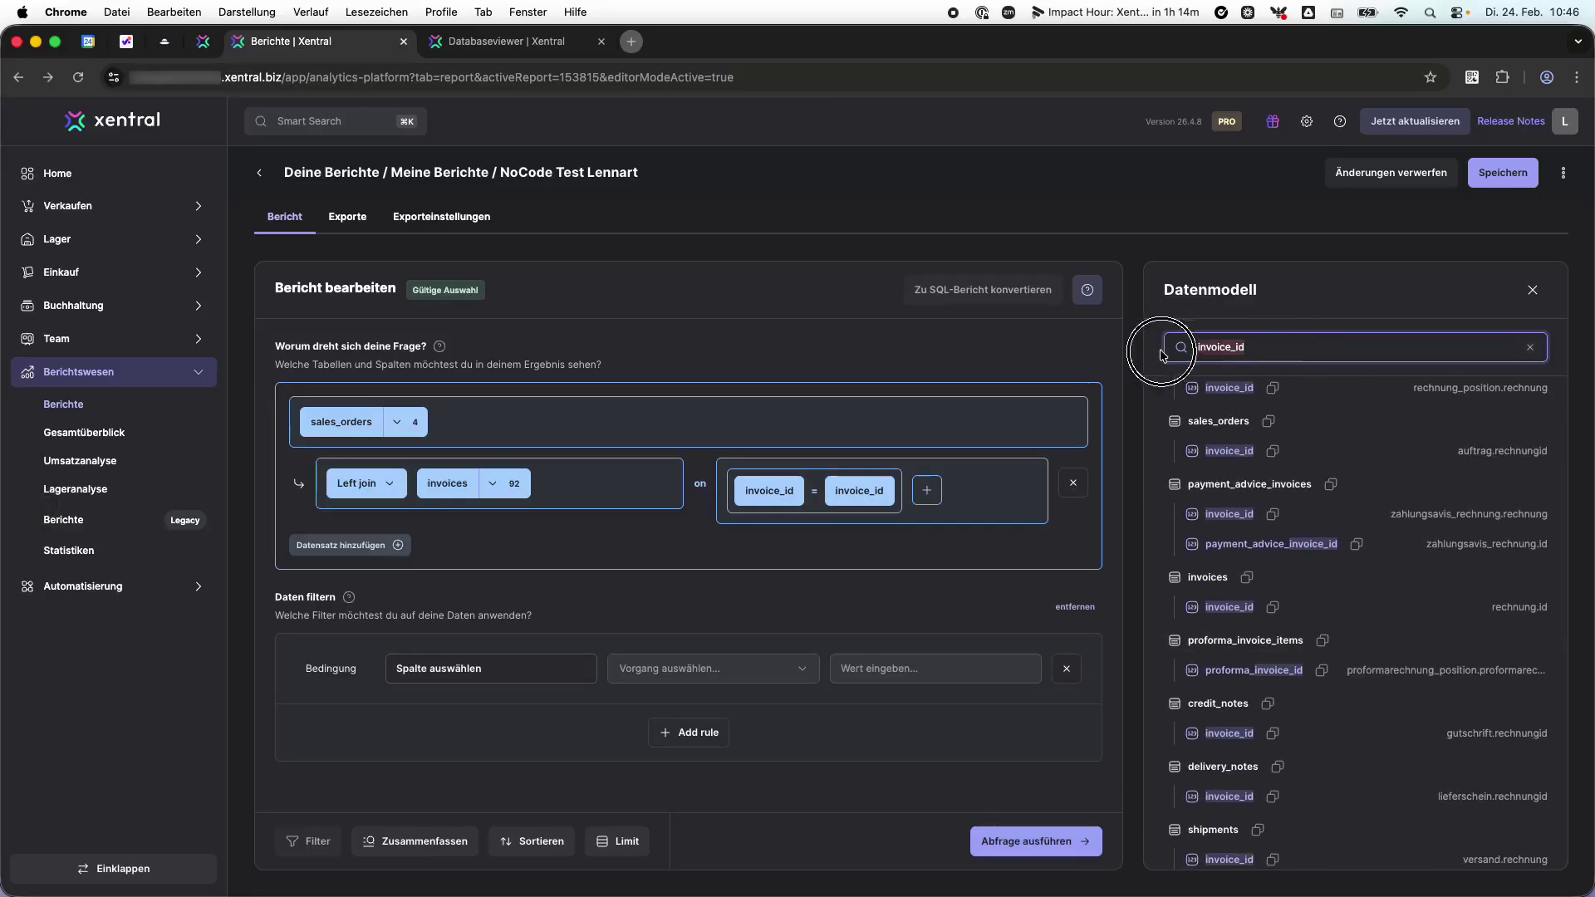
pyautogui.write('sales_order_i')
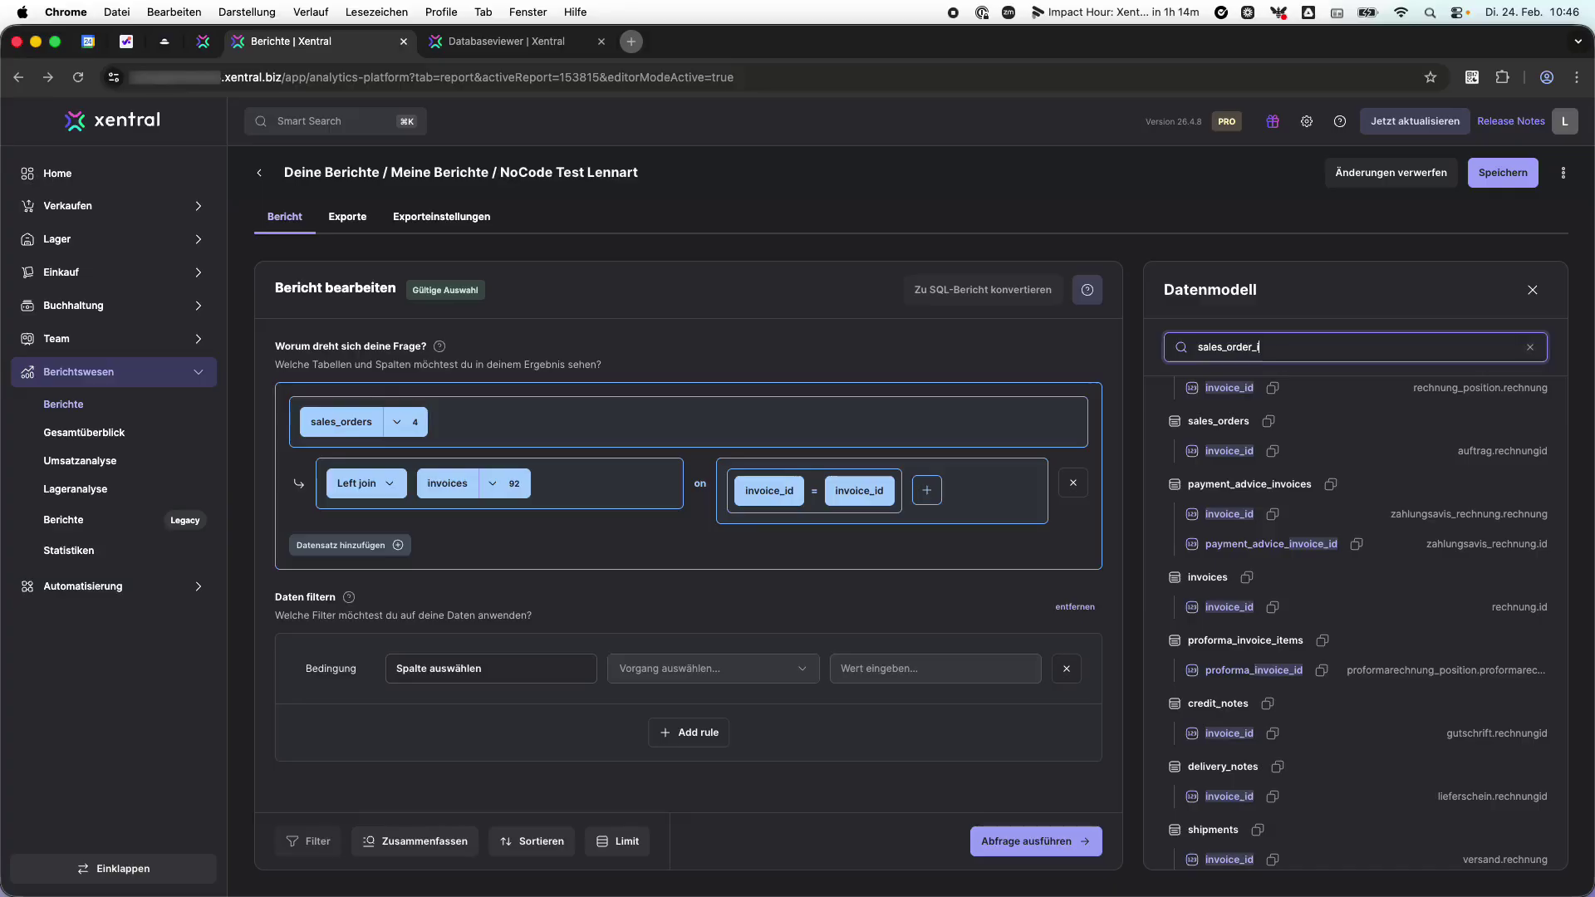
pyautogui.write('d')
pyautogui.scroll(5, 1294, 418)
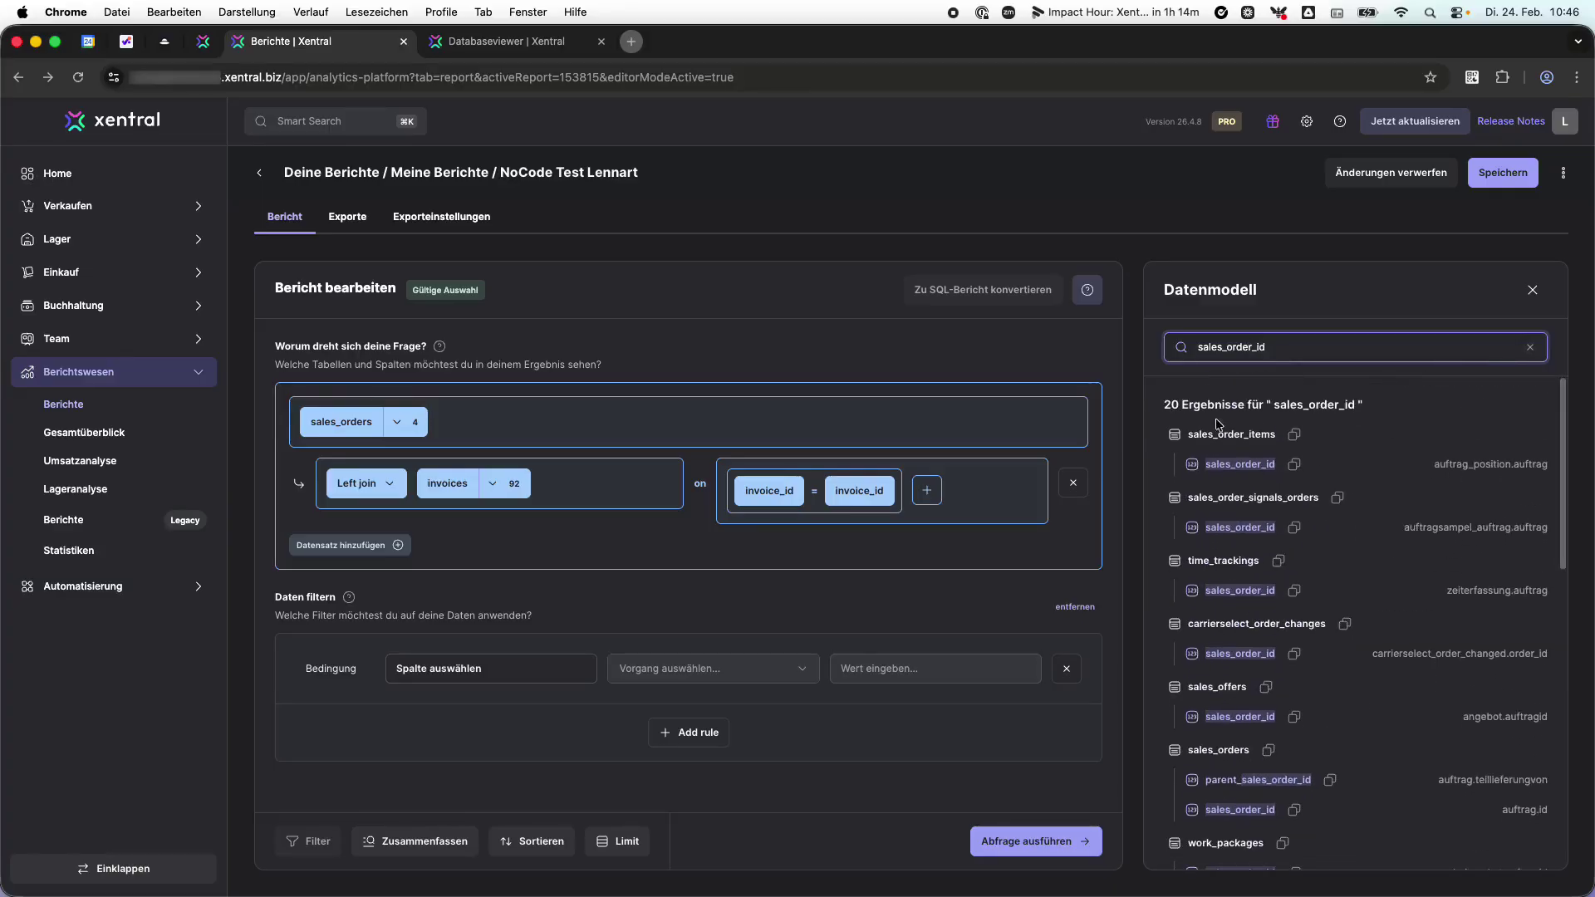
pyautogui.click(1164, 405)
pyautogui.scroll(-2, 1263, 482)
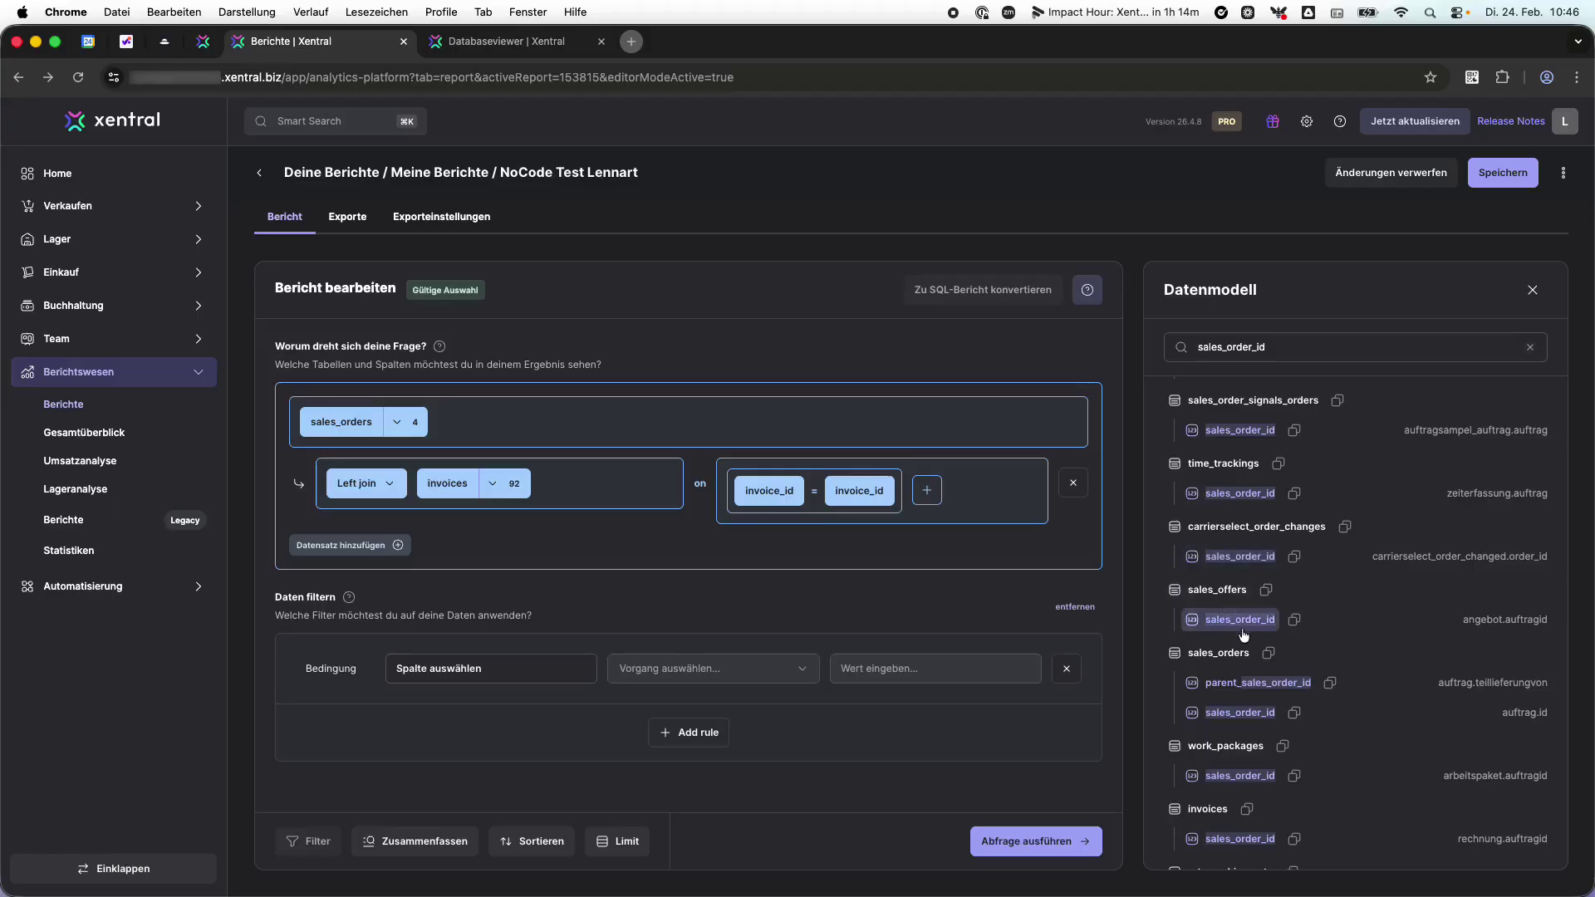
pyautogui.click(1212, 595)
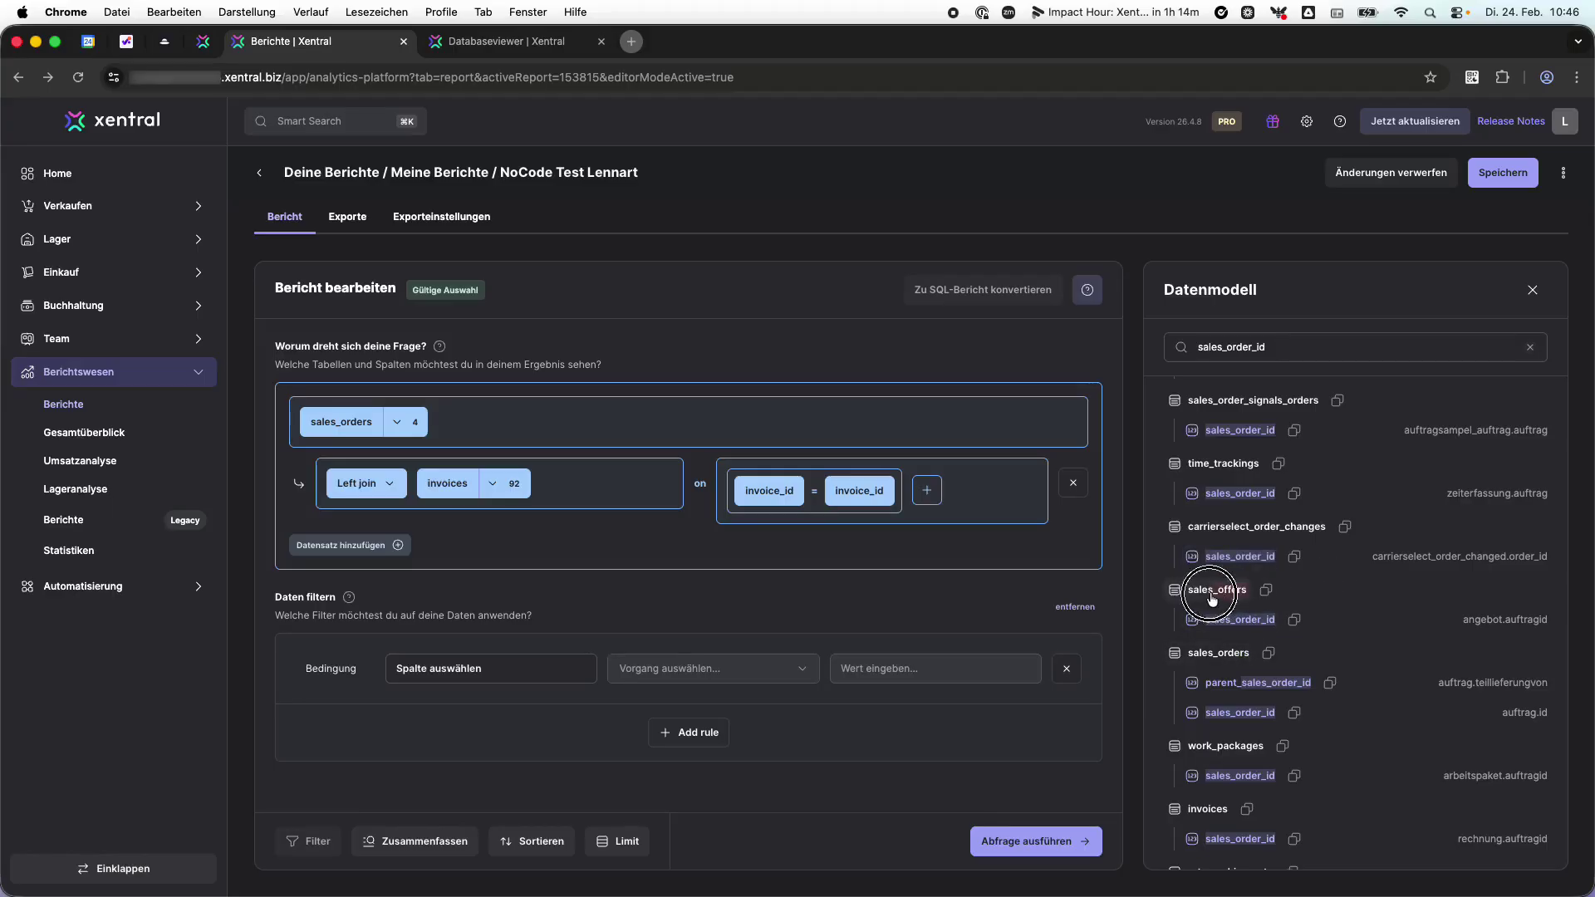
pyautogui.scroll(-3, 1242, 623)
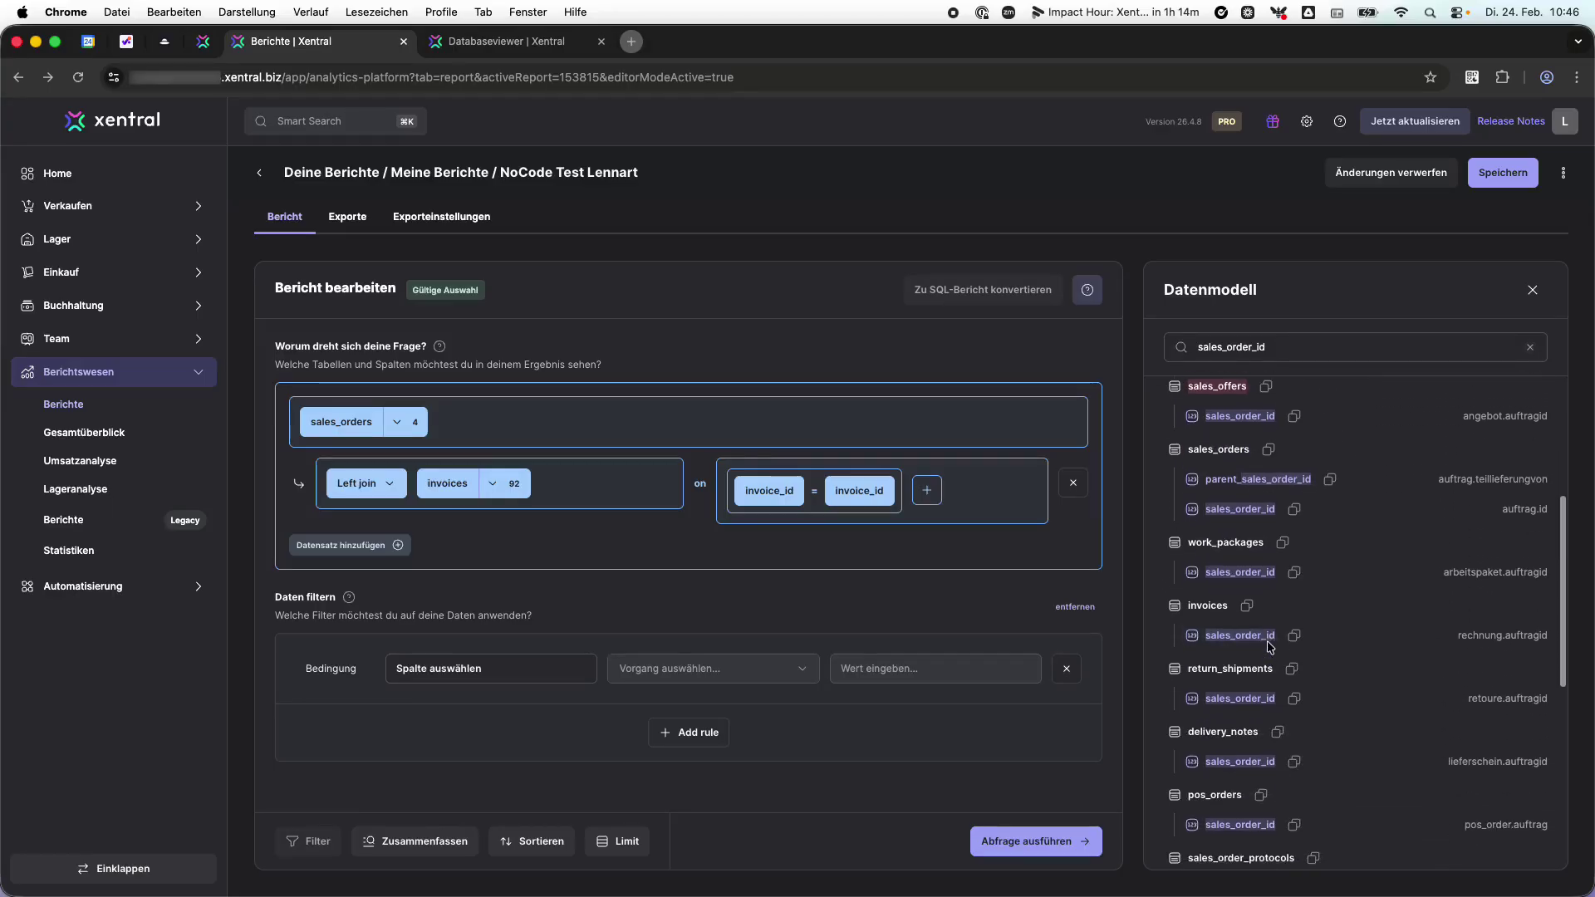
pyautogui.scroll(-1, 1269, 647)
pyautogui.click(1197, 599)
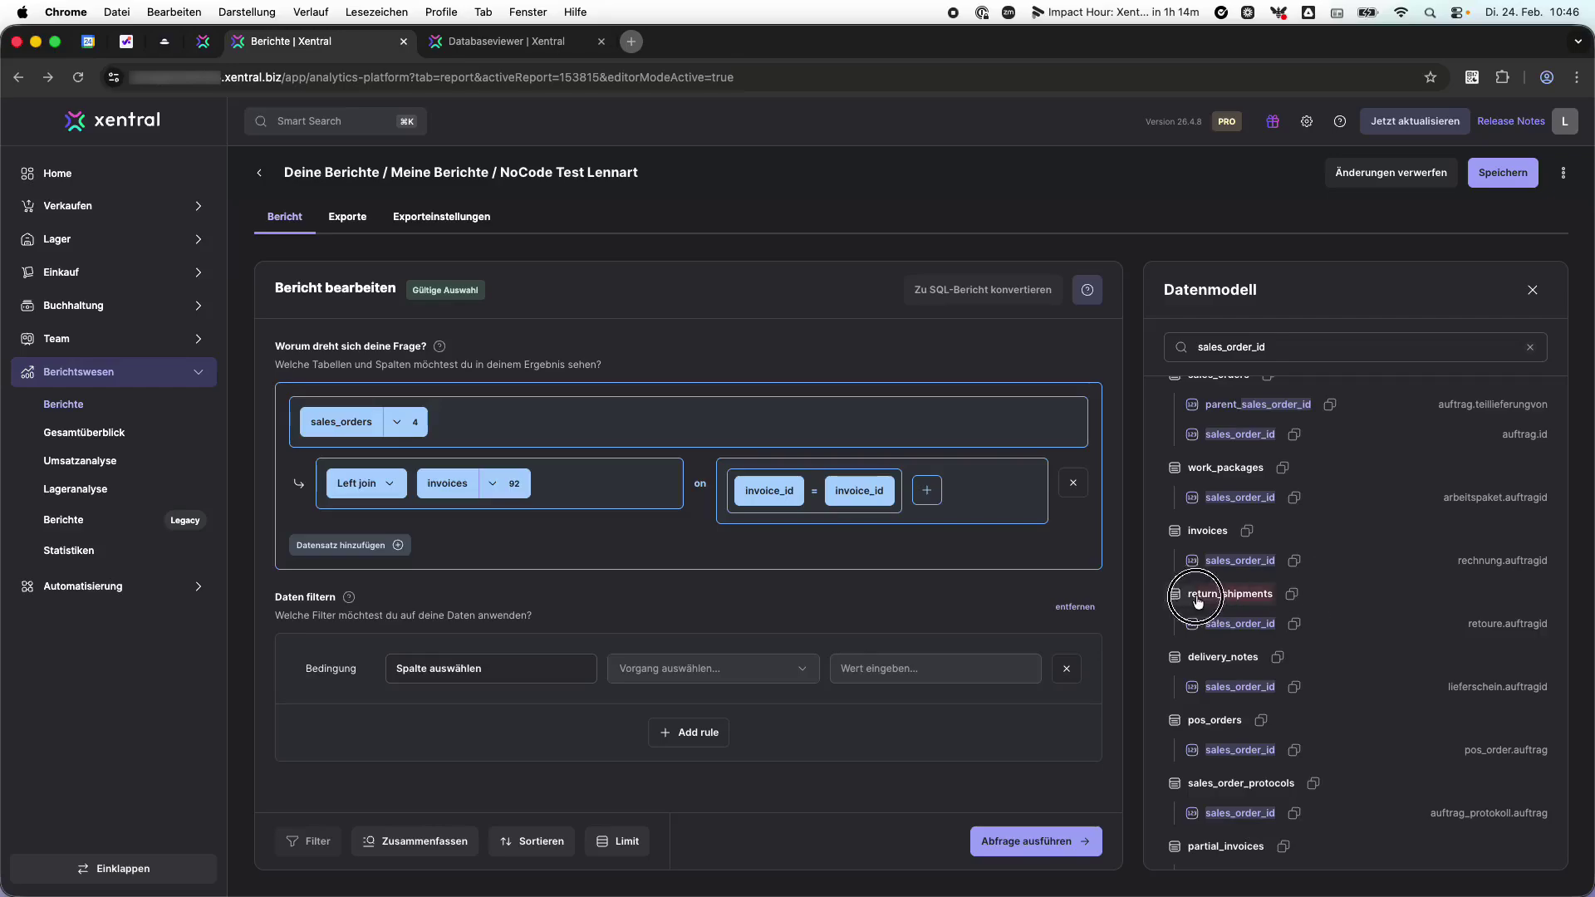
pyautogui.scroll(-1, 1204, 623)
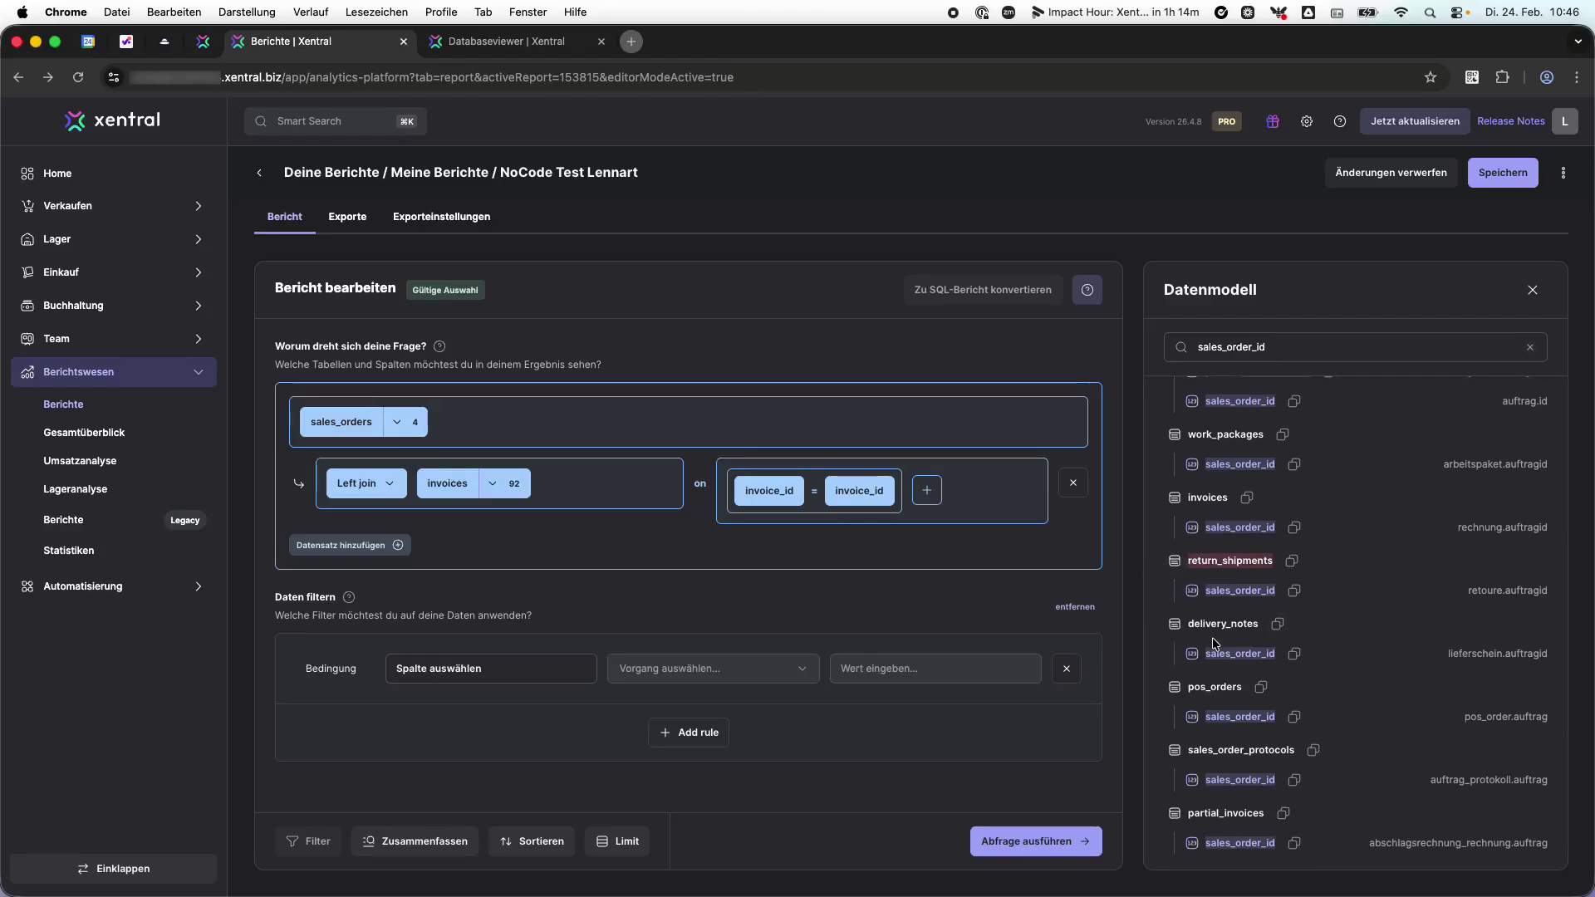
pyautogui.click(1536, 349)
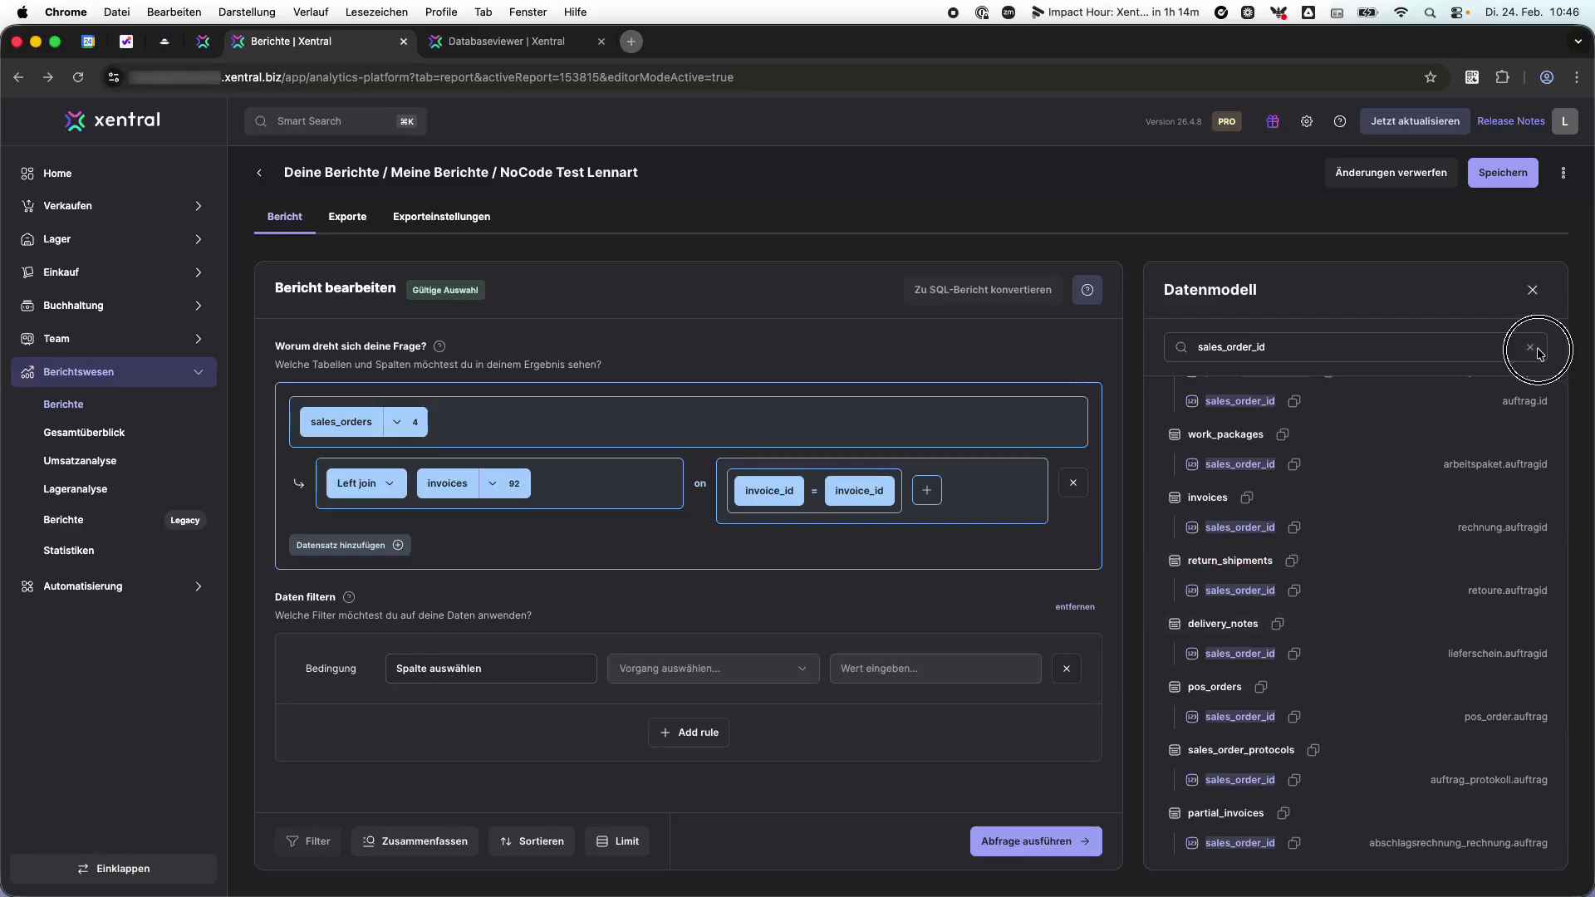
pyautogui.click(1536, 350)
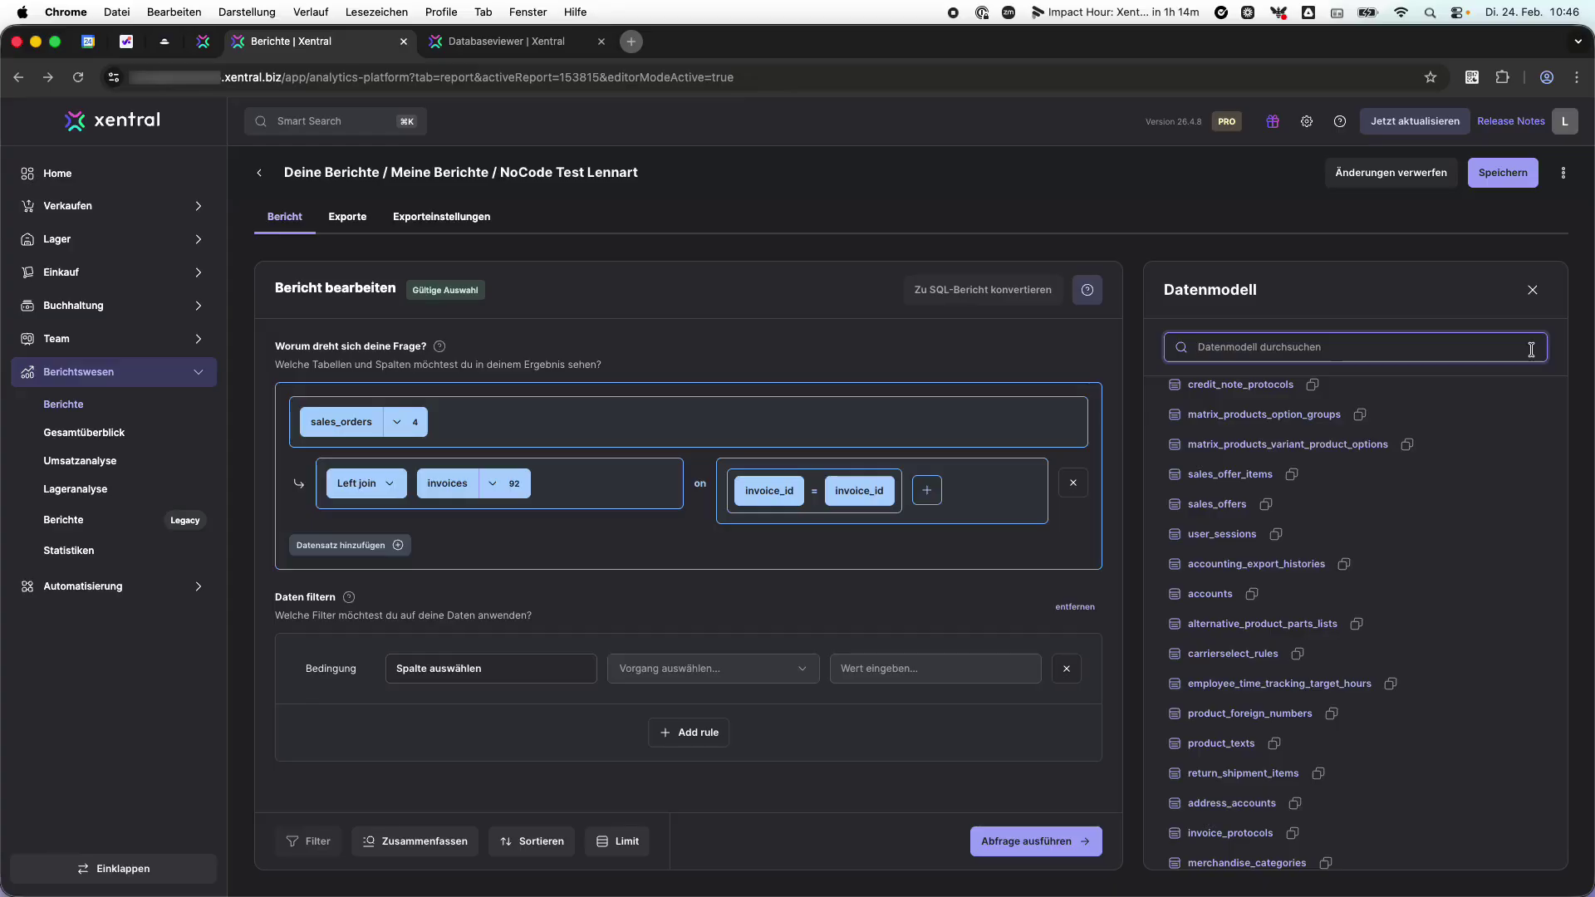
# Step: Deselect all columns of the joined invoices table, search for "docu", and include only document_number
pyautogui.click(504, 484)
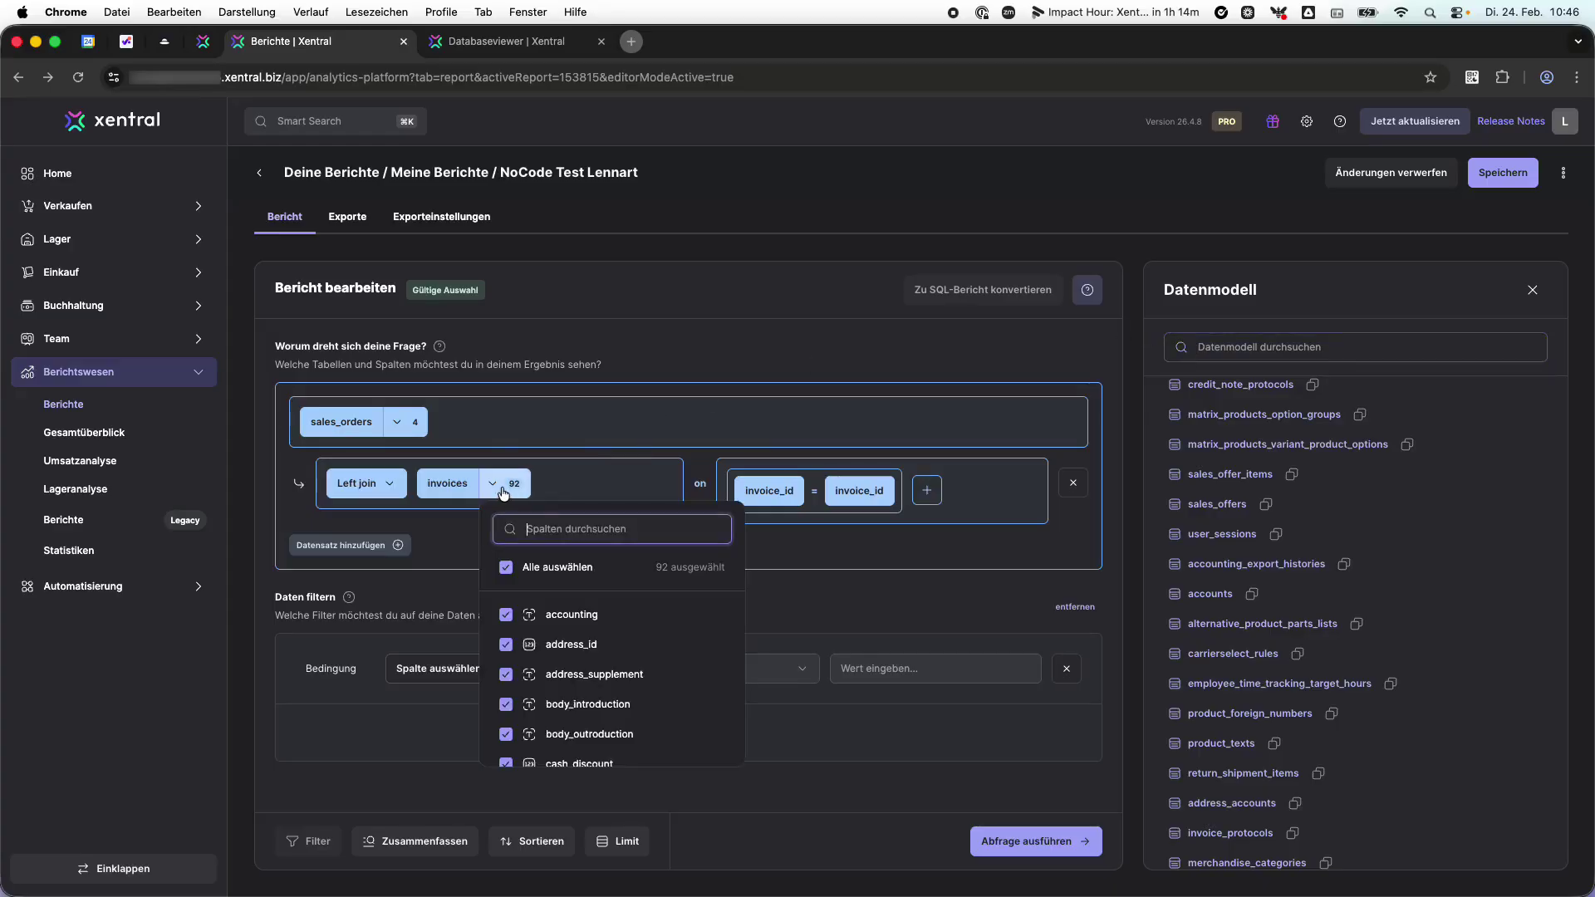
pyautogui.click(523, 568)
pyautogui.click(541, 529)
pyautogui.write('docu')
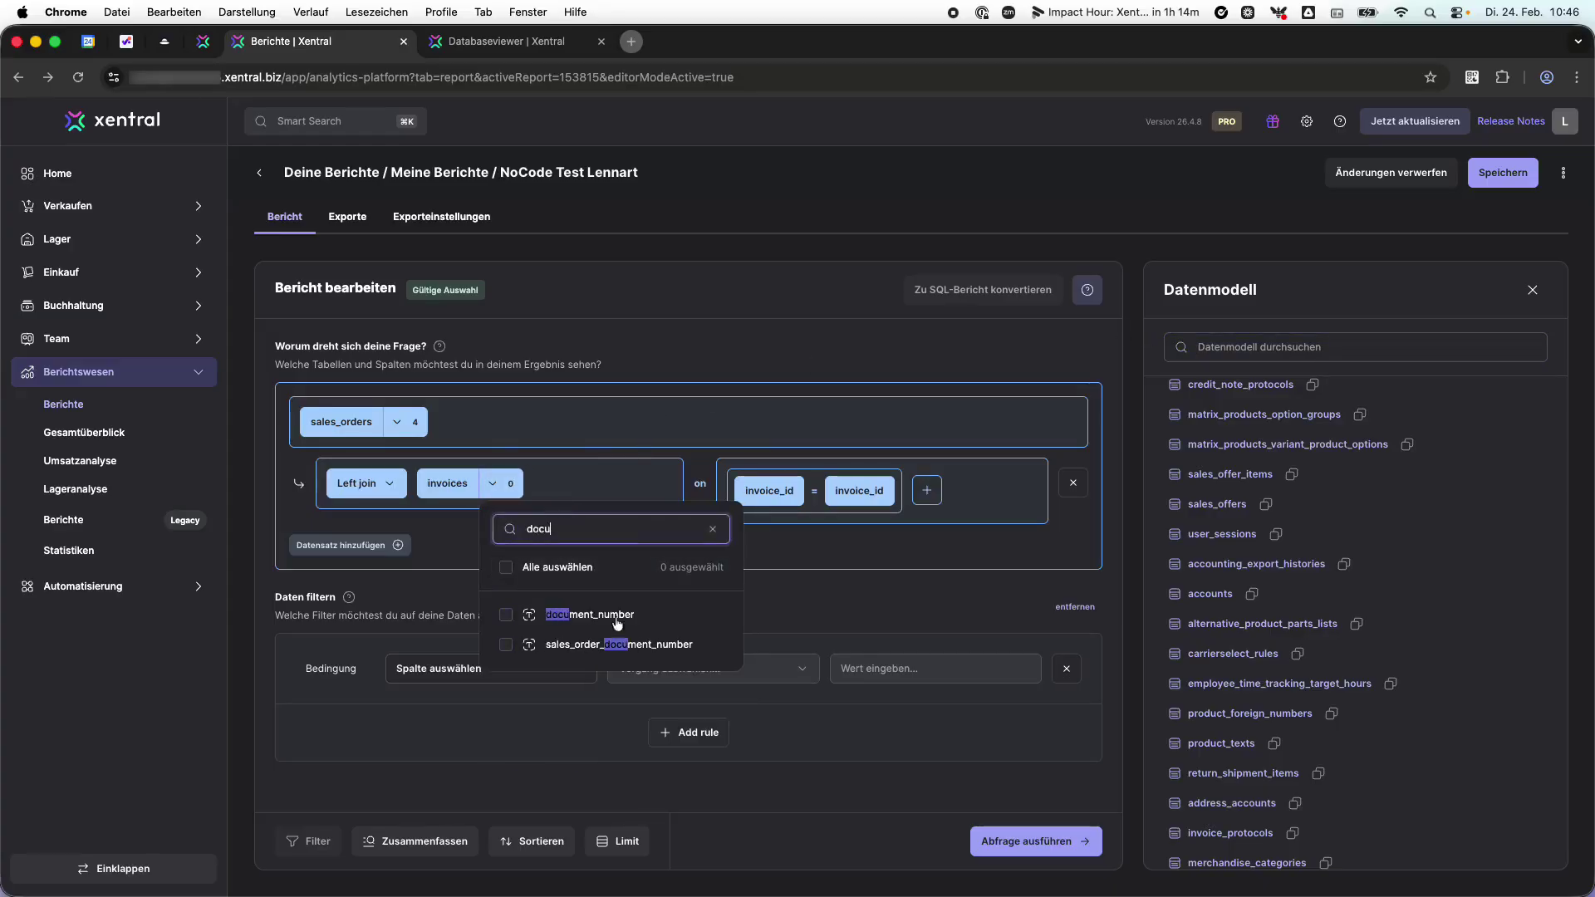
pyautogui.click(614, 616)
# Step: Search the invoices columns for "date", include the date column, and close the column selection
pyautogui.press('BackSpace')
pyautogui.press('BackSpace')
pyautogui.press('BackSpace')
pyautogui.press('BackSpace')
pyautogui.write('date')
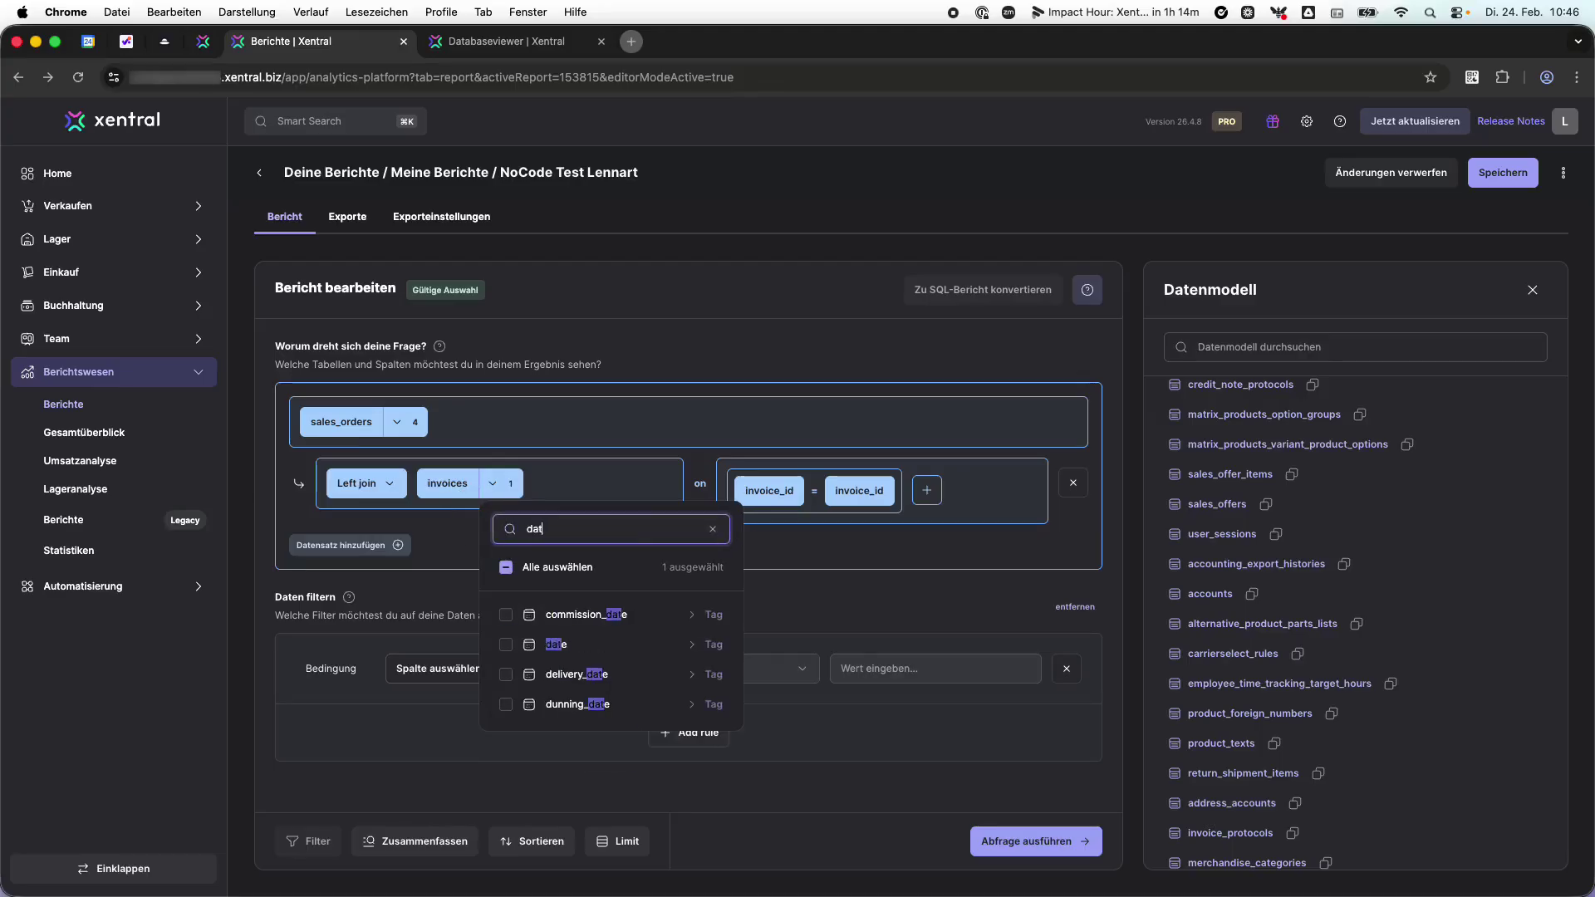
pyautogui.click(506, 644)
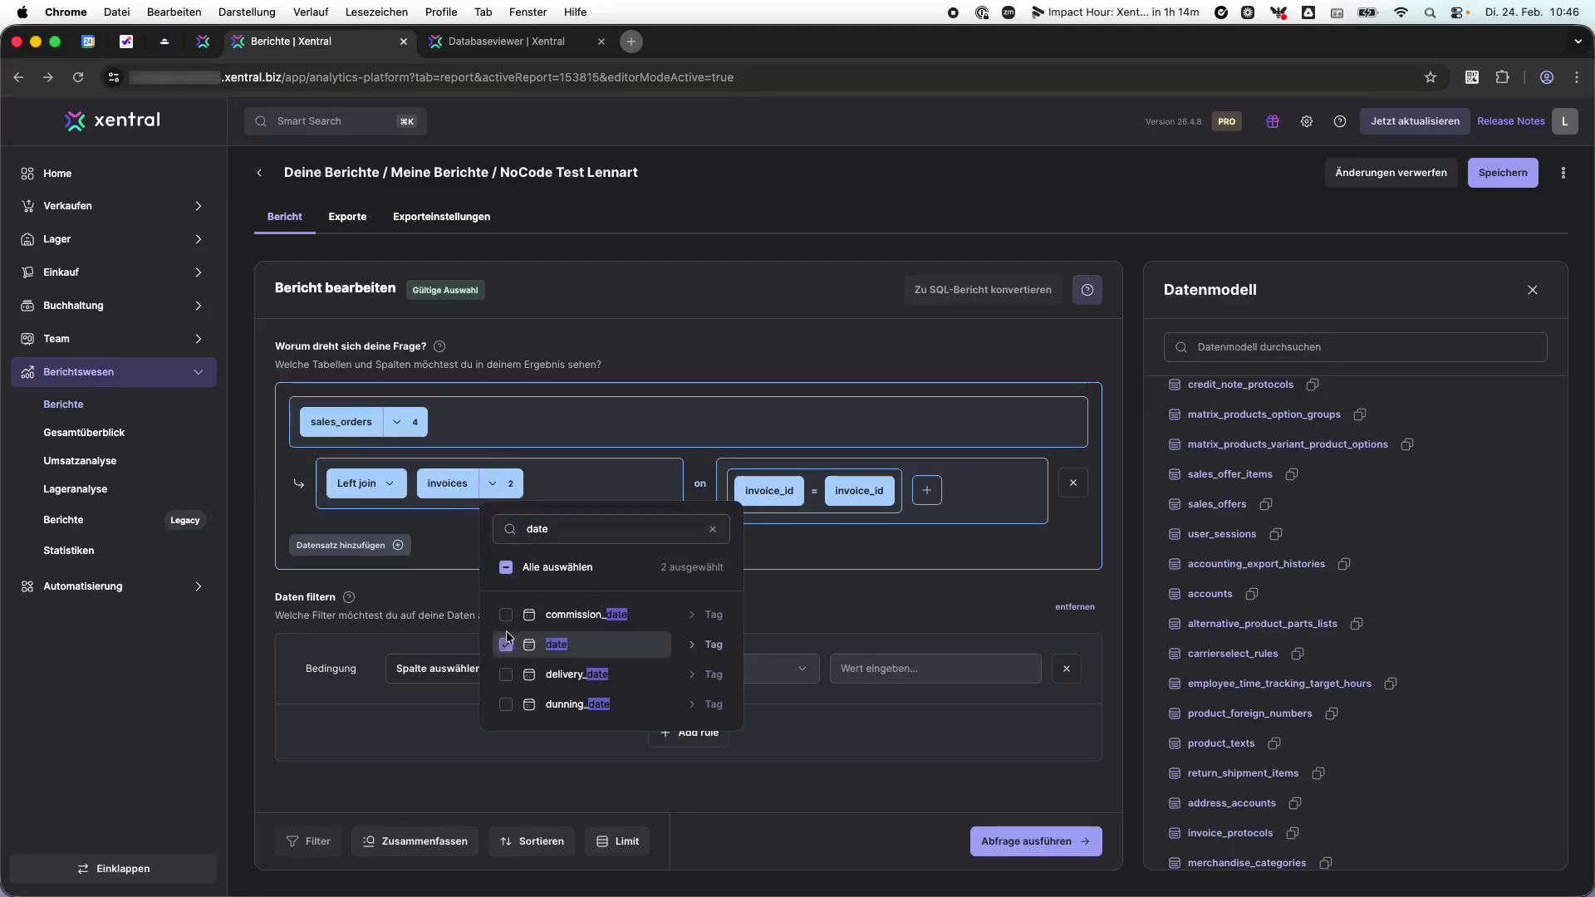
pyautogui.click(593, 484)
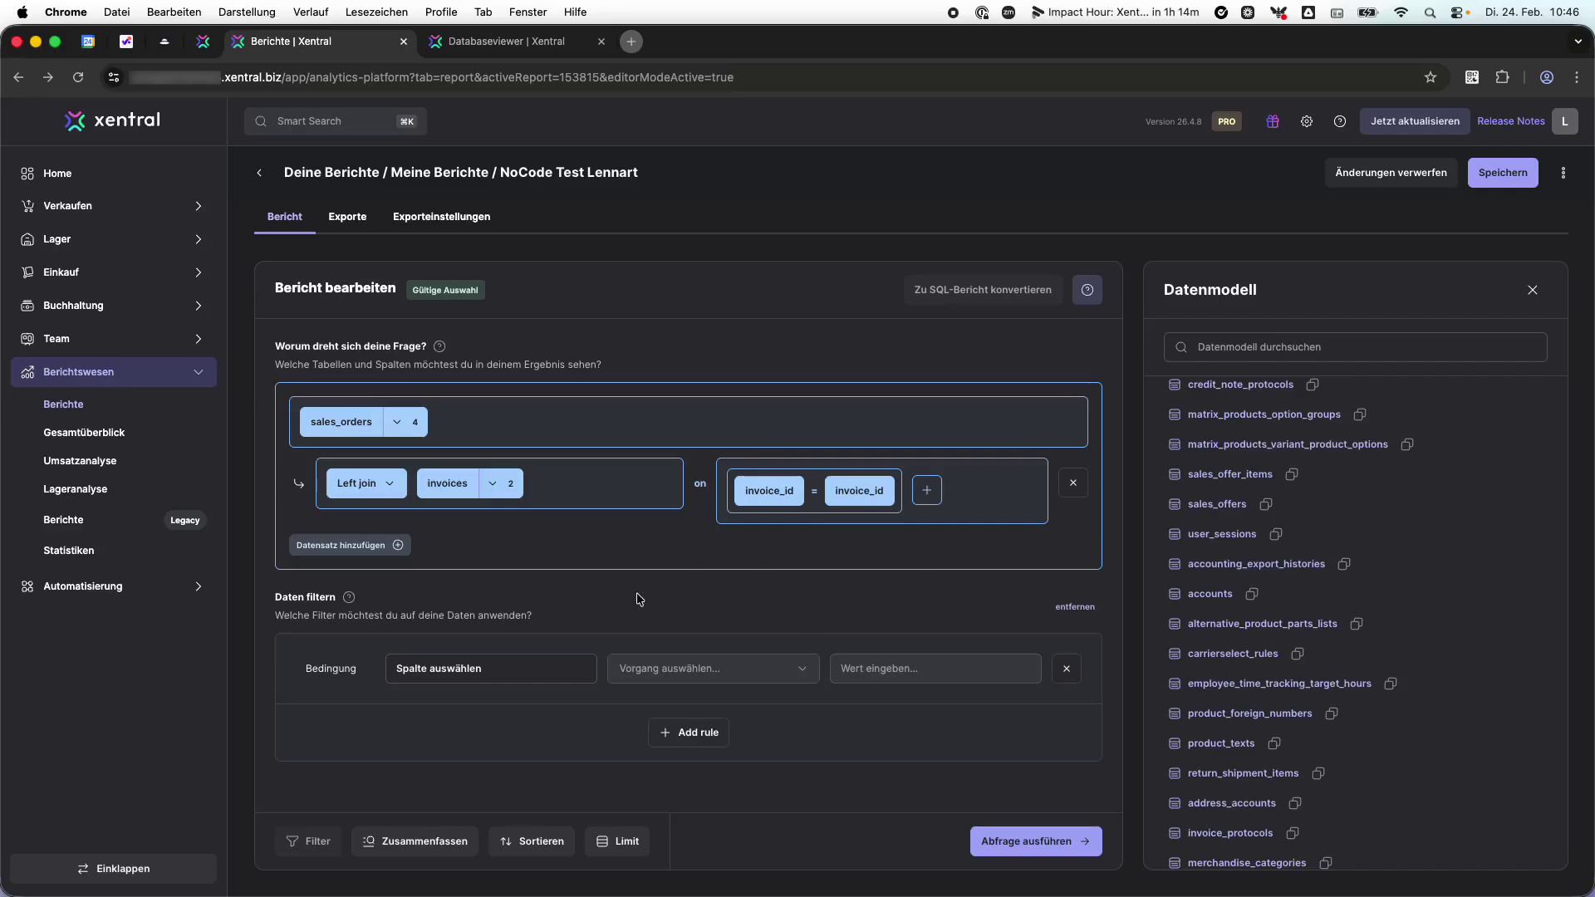
# Step: Filter the report on sales_orders status with the condition "enthält nicht" and value "canceled", and run the query
pyautogui.click(448, 671)
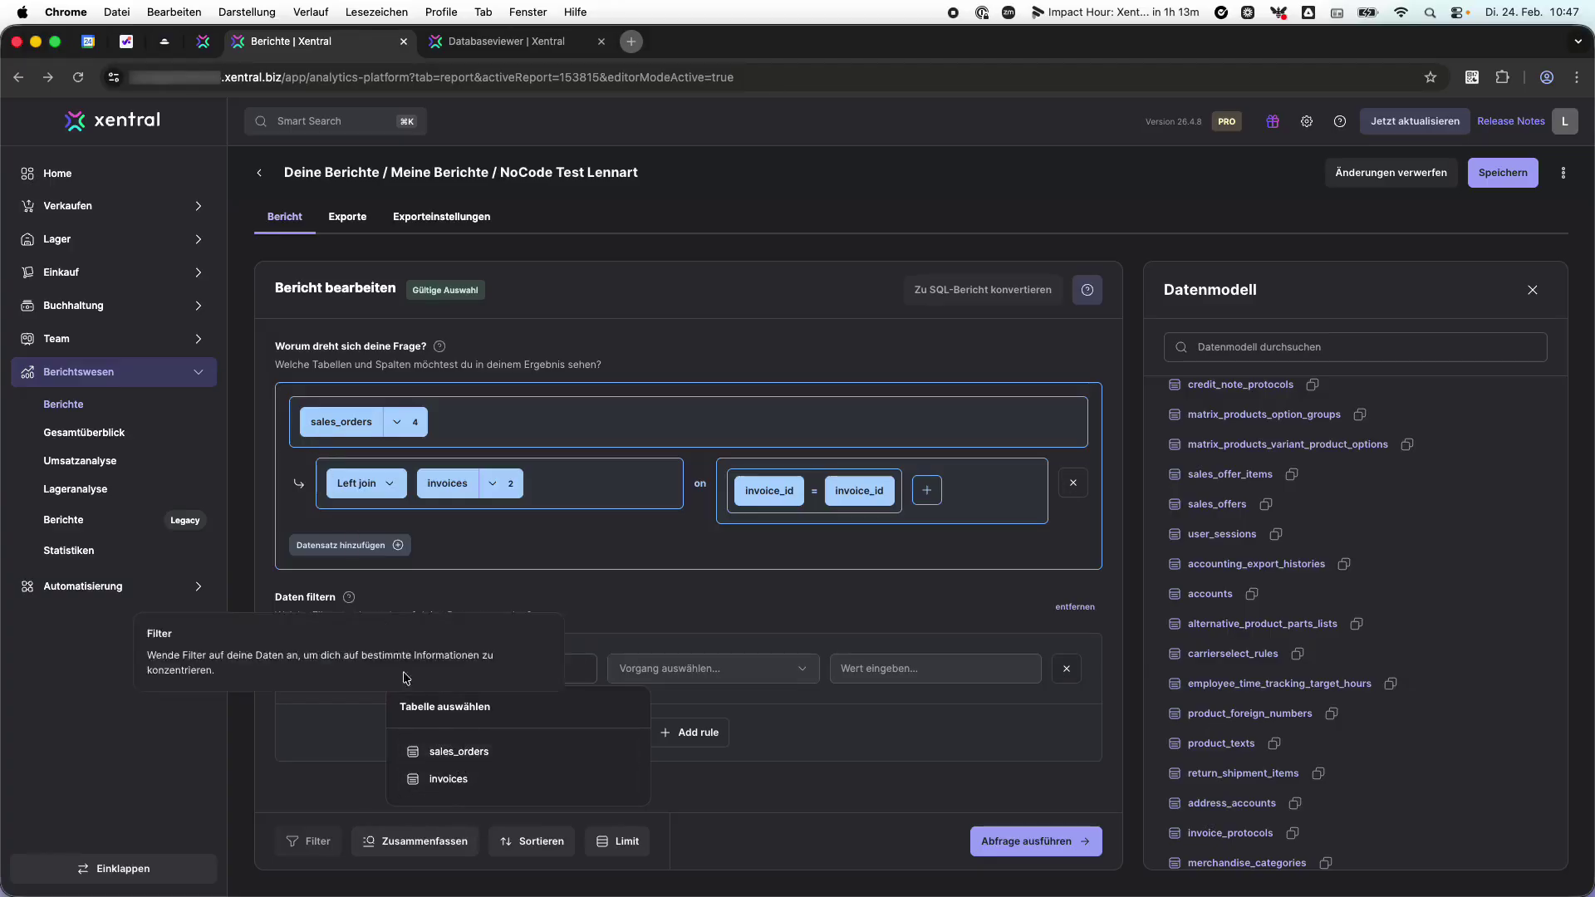
pyautogui.click(455, 758)
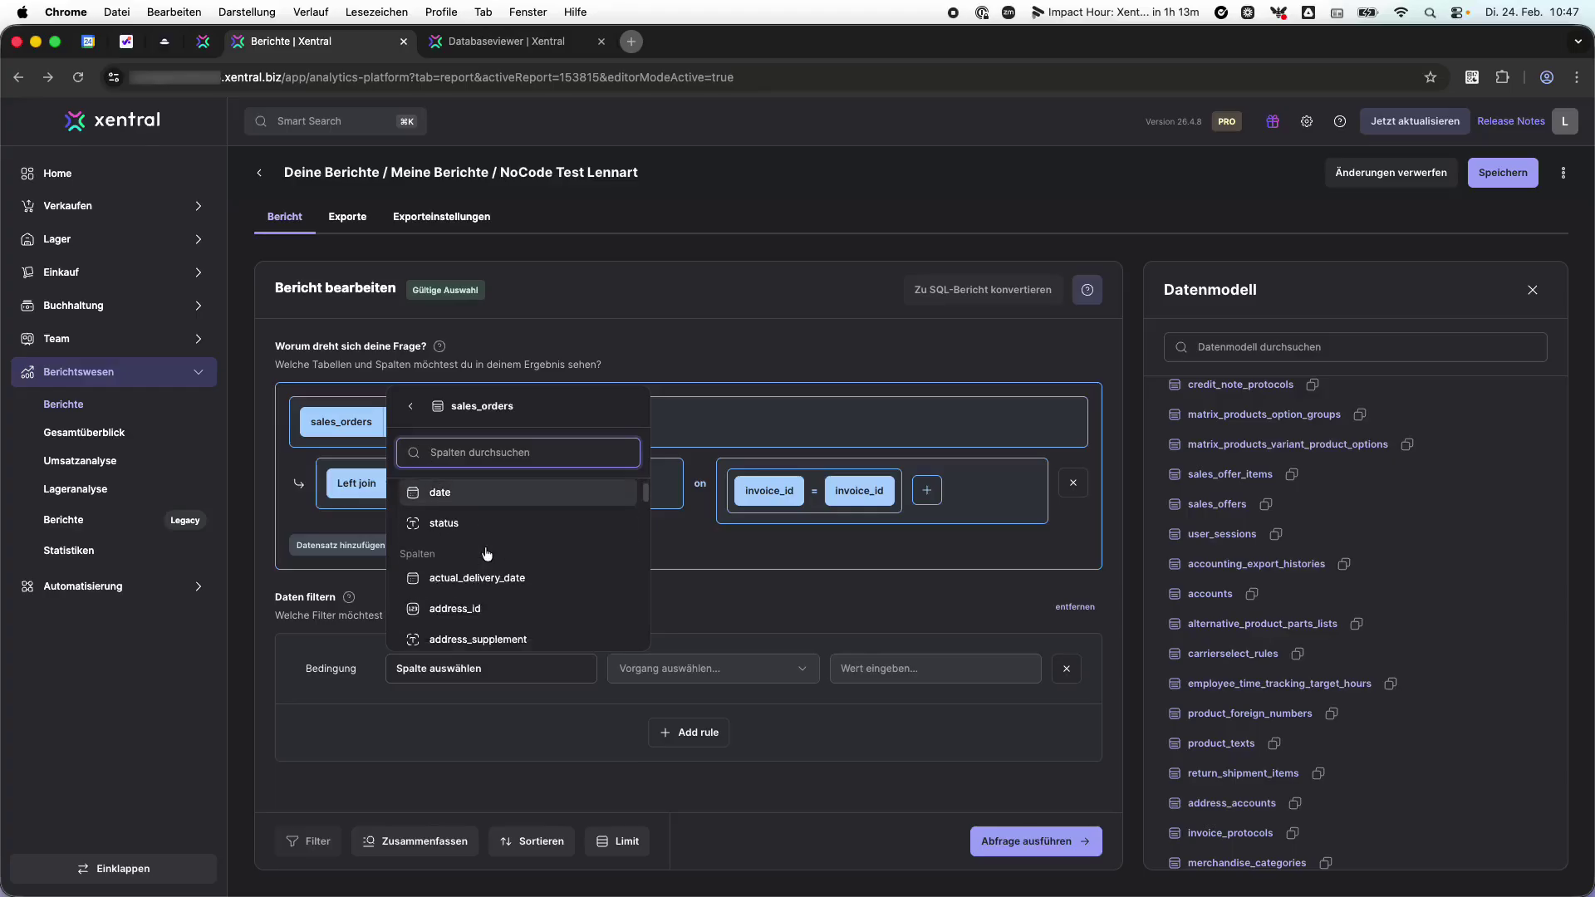
pyautogui.click(463, 599)
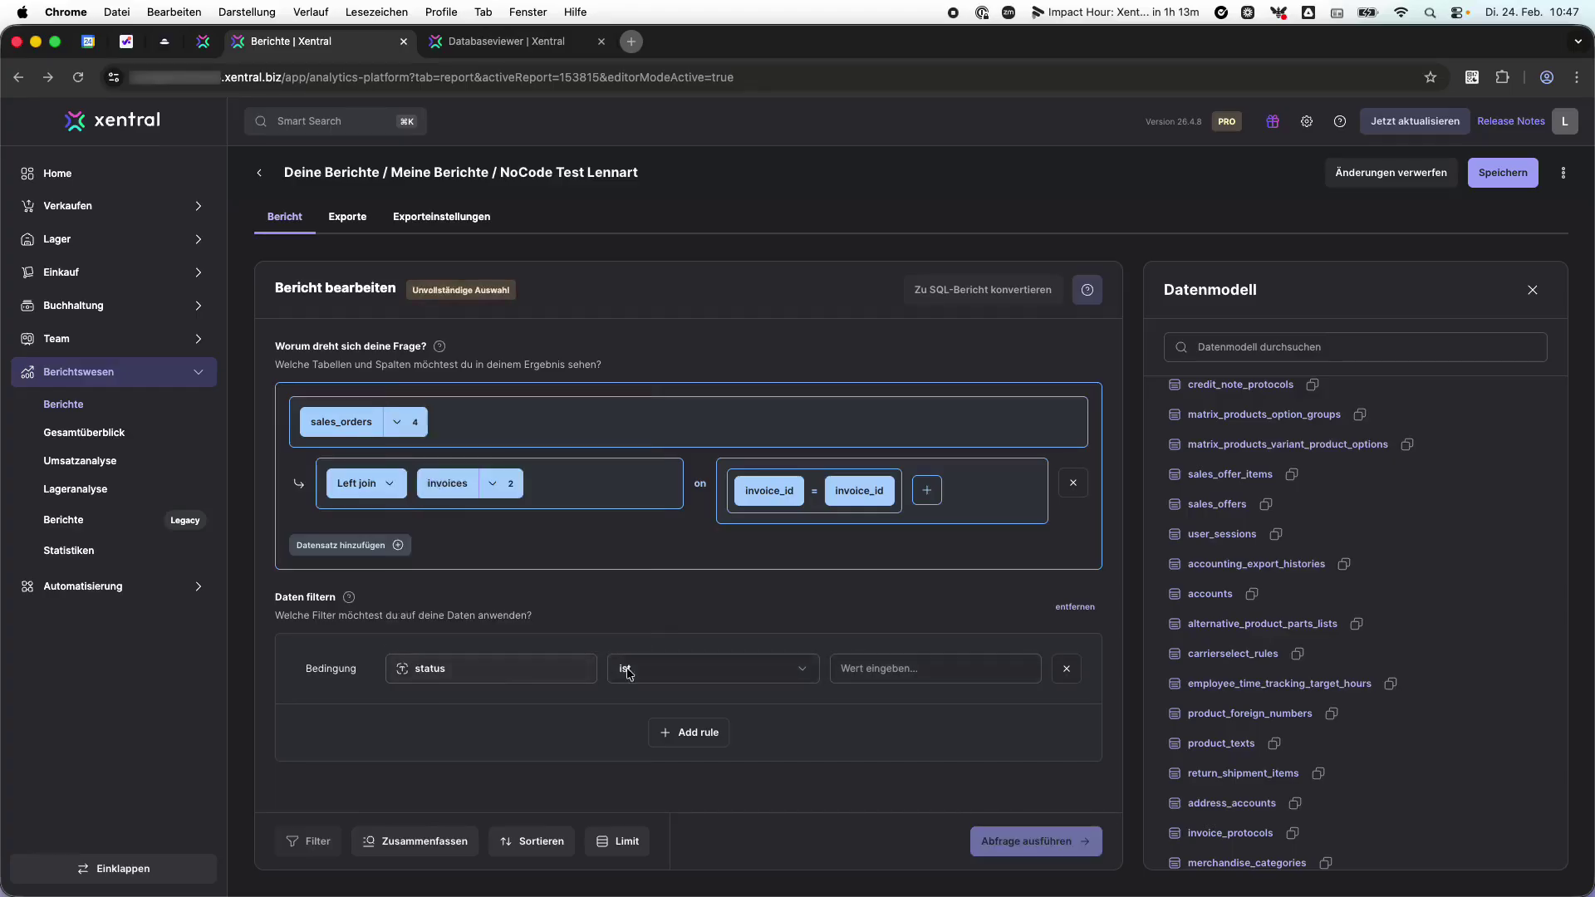
pyautogui.click(705, 669)
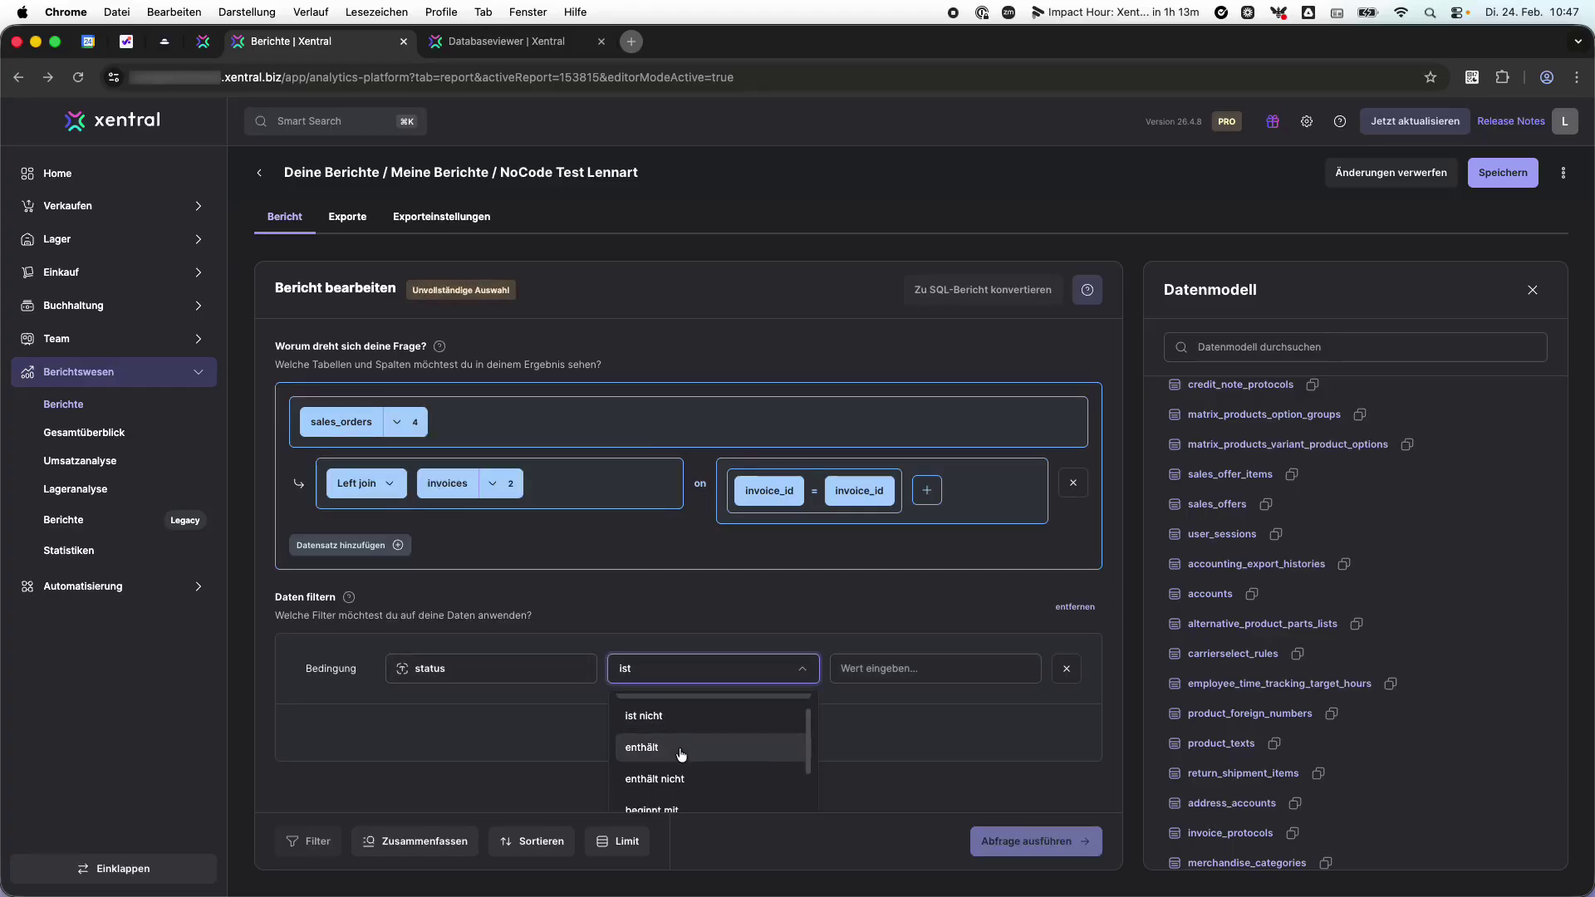
pyautogui.scroll(-2, 682, 754)
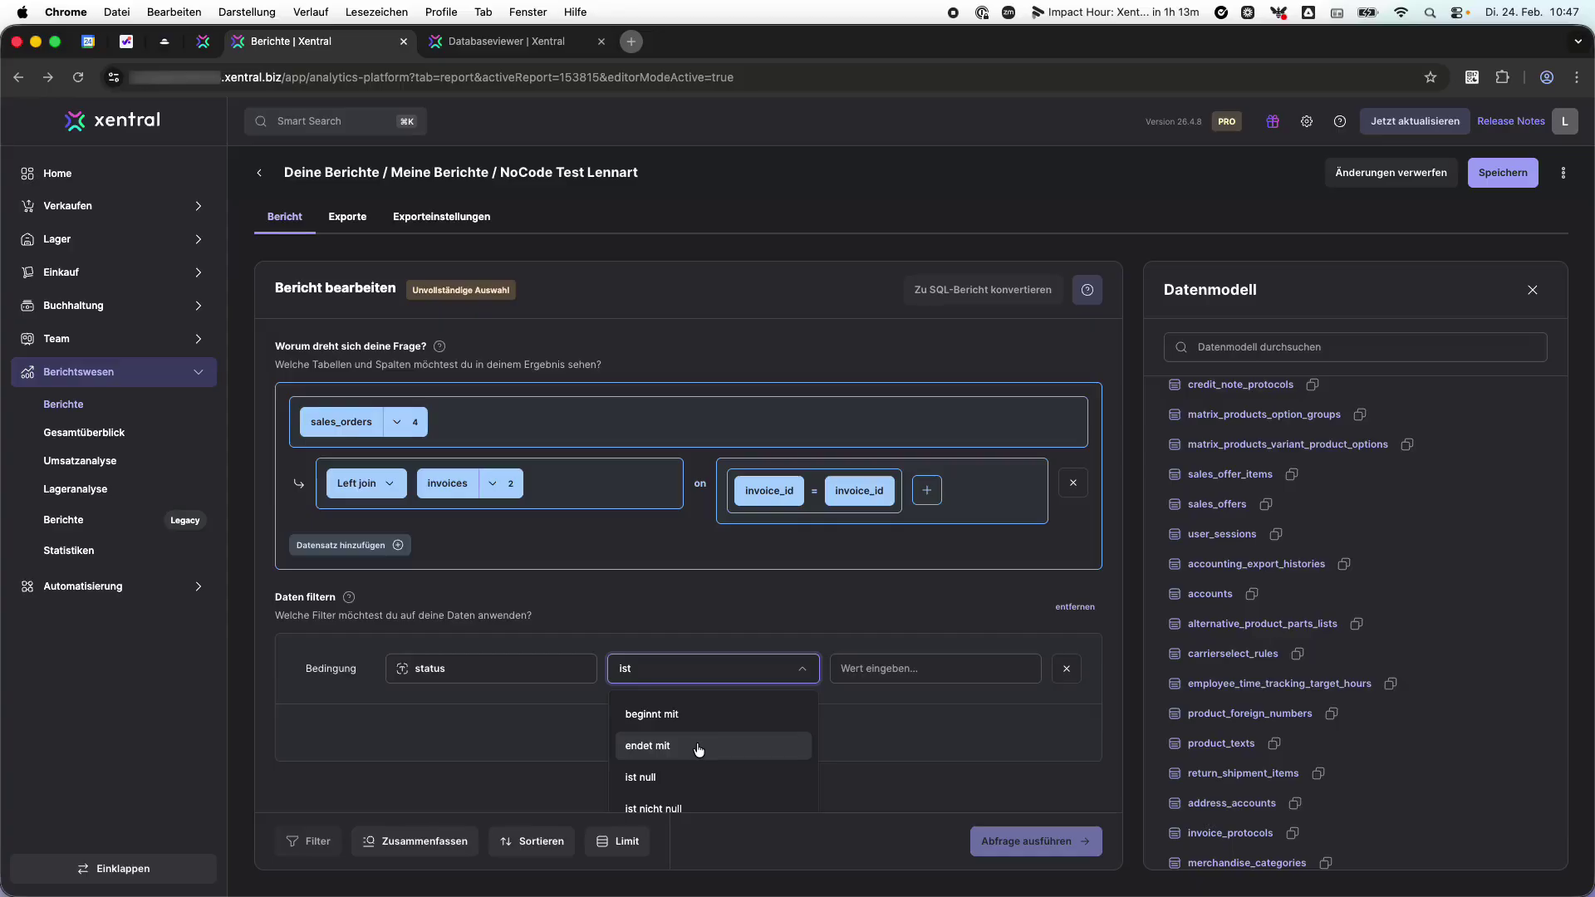
pyautogui.scroll(2, 698, 773)
pyautogui.click(680, 758)
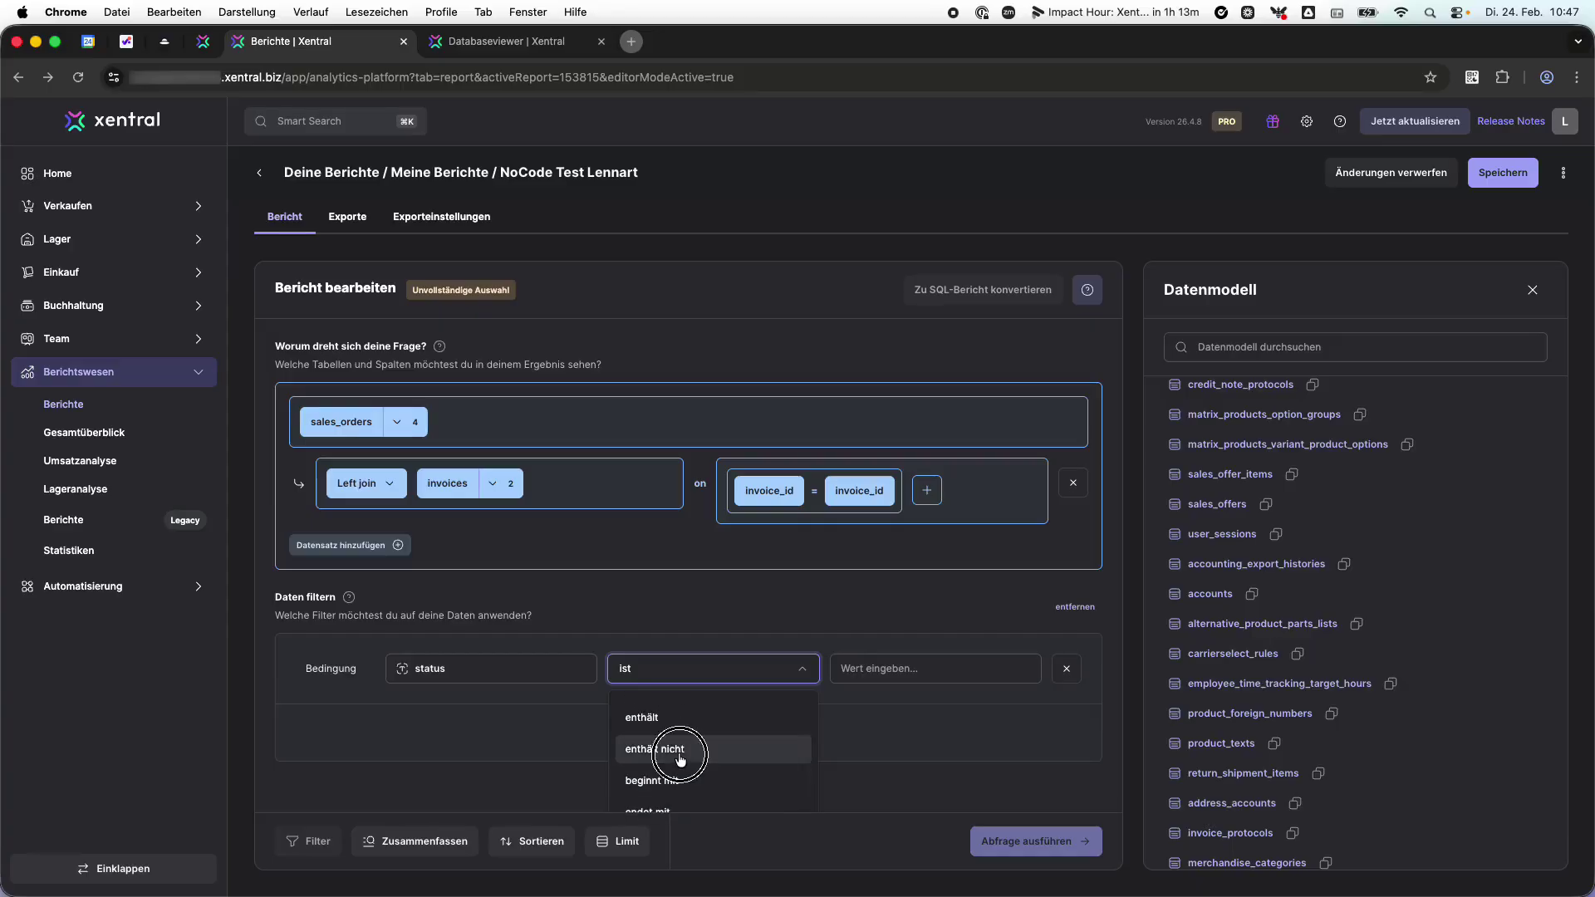
pyautogui.click(884, 668)
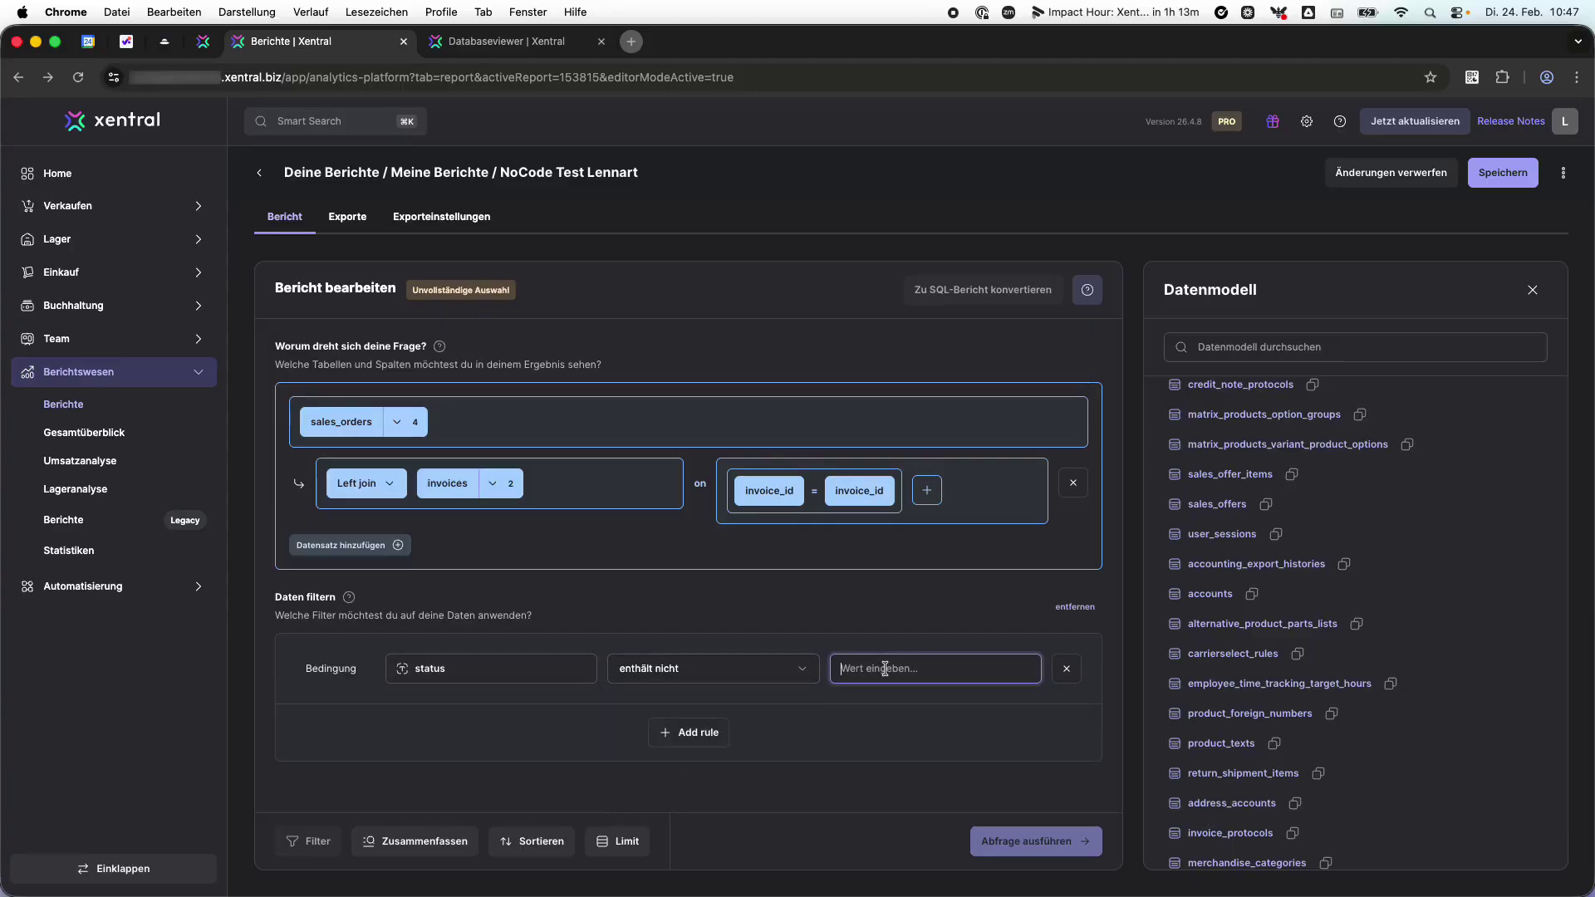
pyautogui.write('canceled')
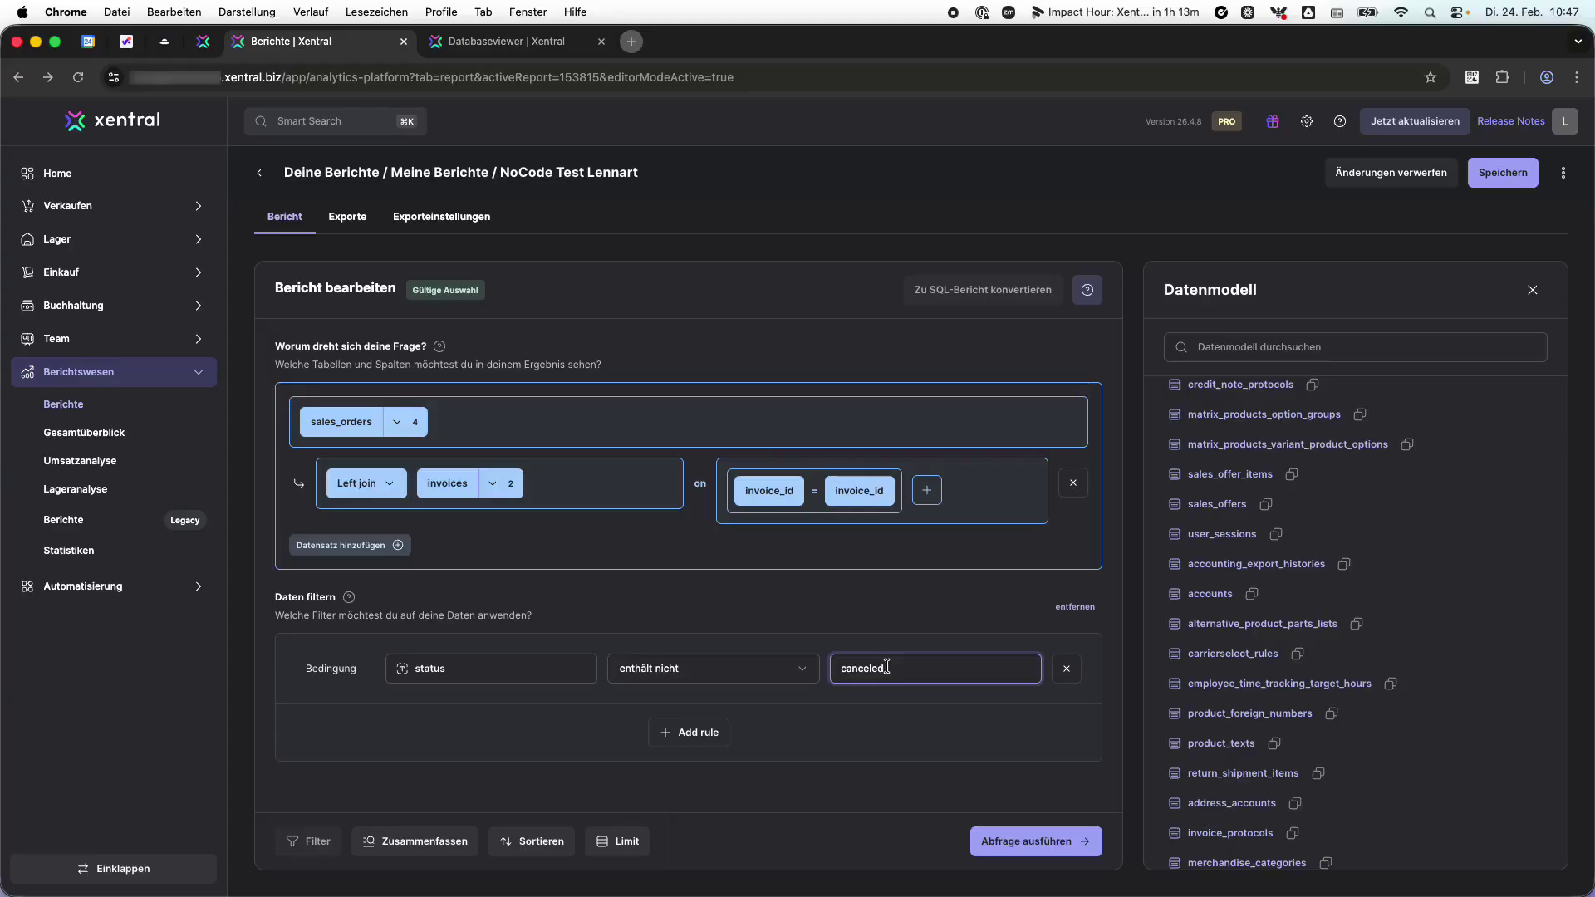
pyautogui.click(1006, 843)
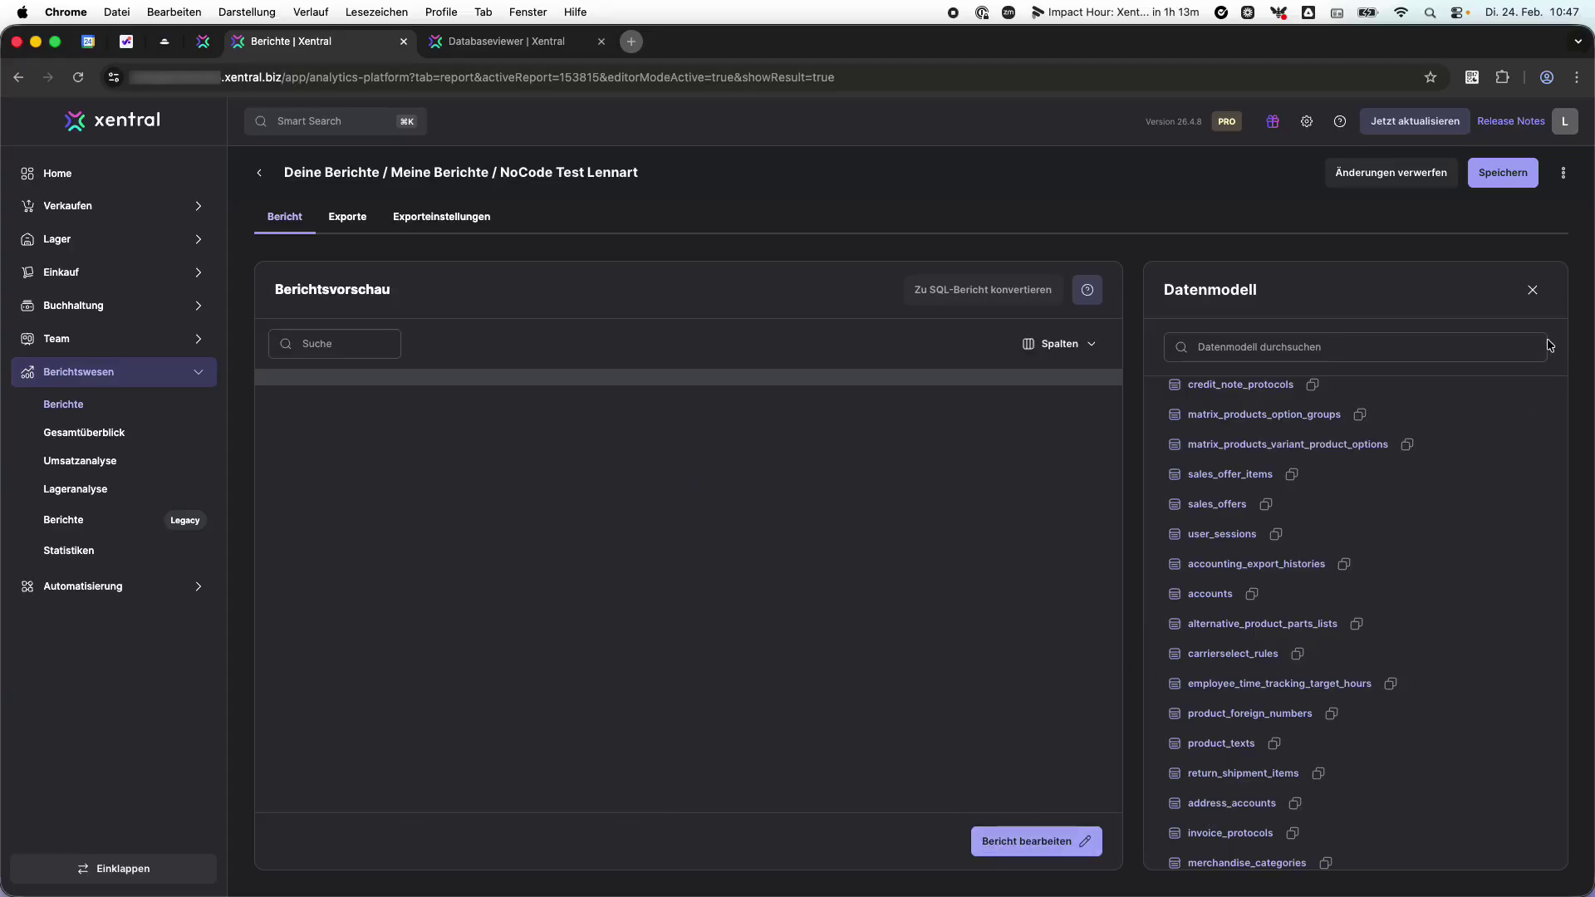
# Step: Close the data model, examine the invoice document numbers and dates across the previewed order rows, and reopen the report for editing
pyautogui.click(1532, 290)
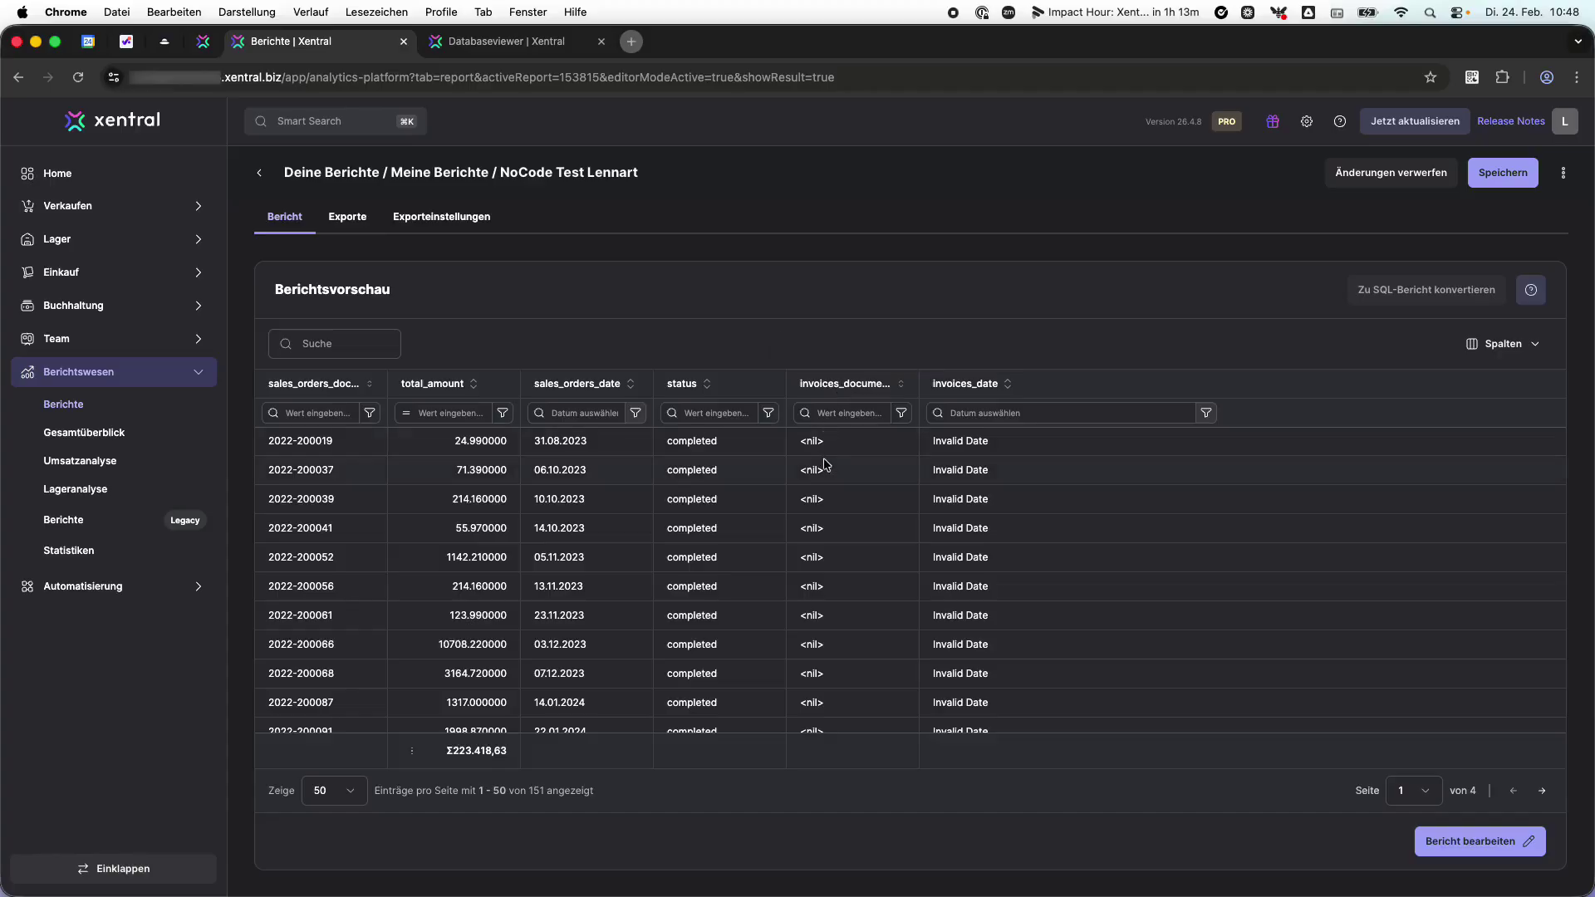
pyautogui.scroll(-3, 823, 470)
pyautogui.scroll(3, 819, 477)
pyautogui.scroll(-15, 819, 484)
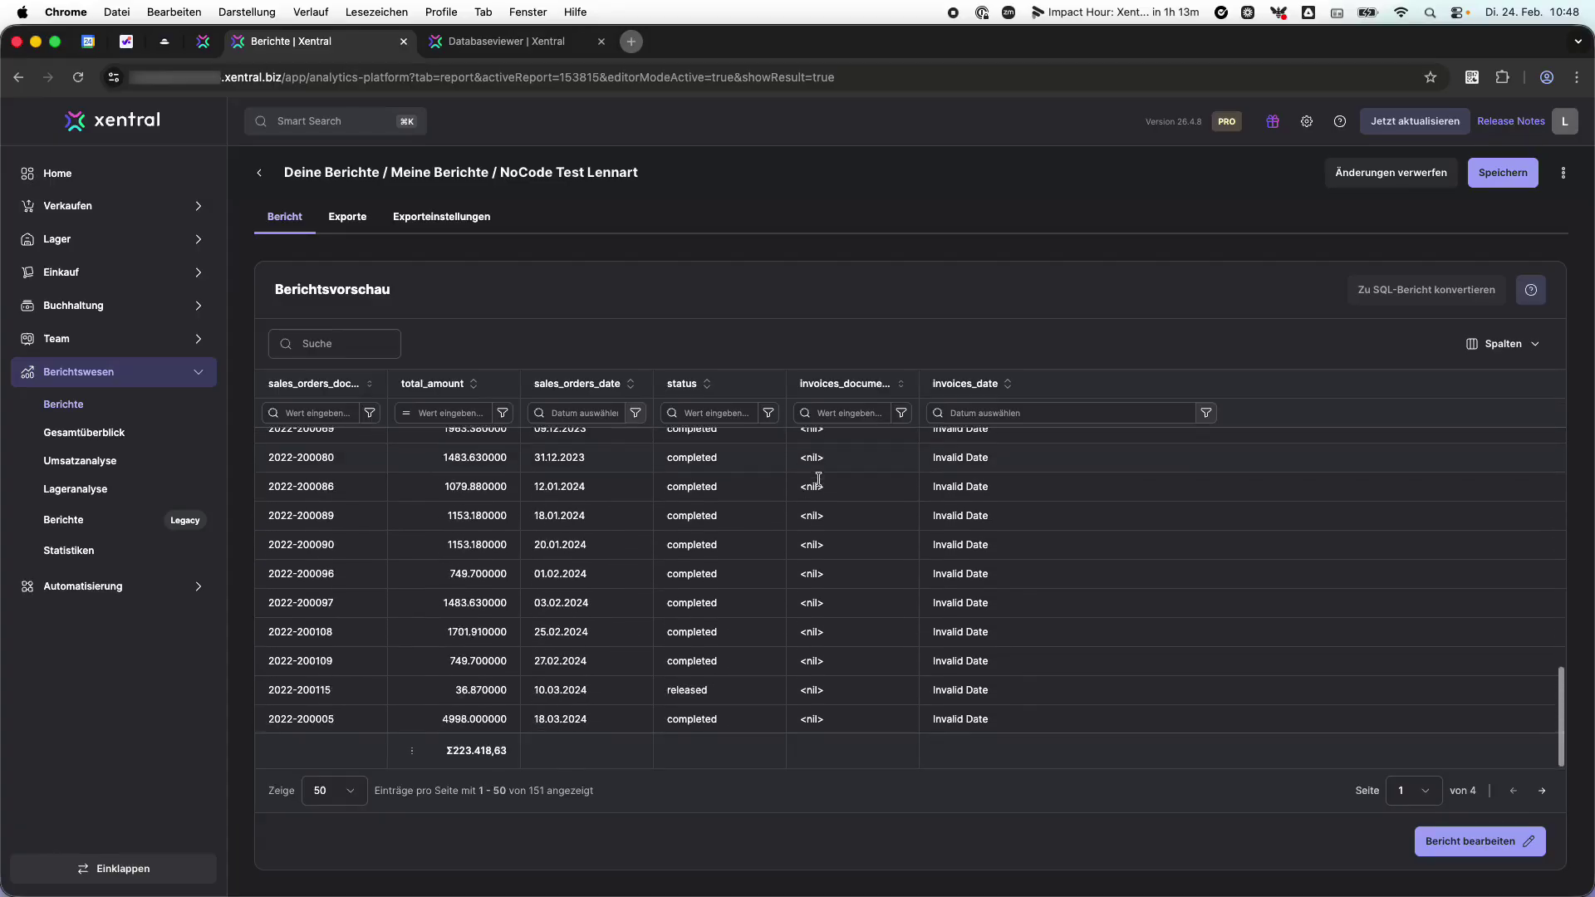
pyautogui.scroll(15, 649, 576)
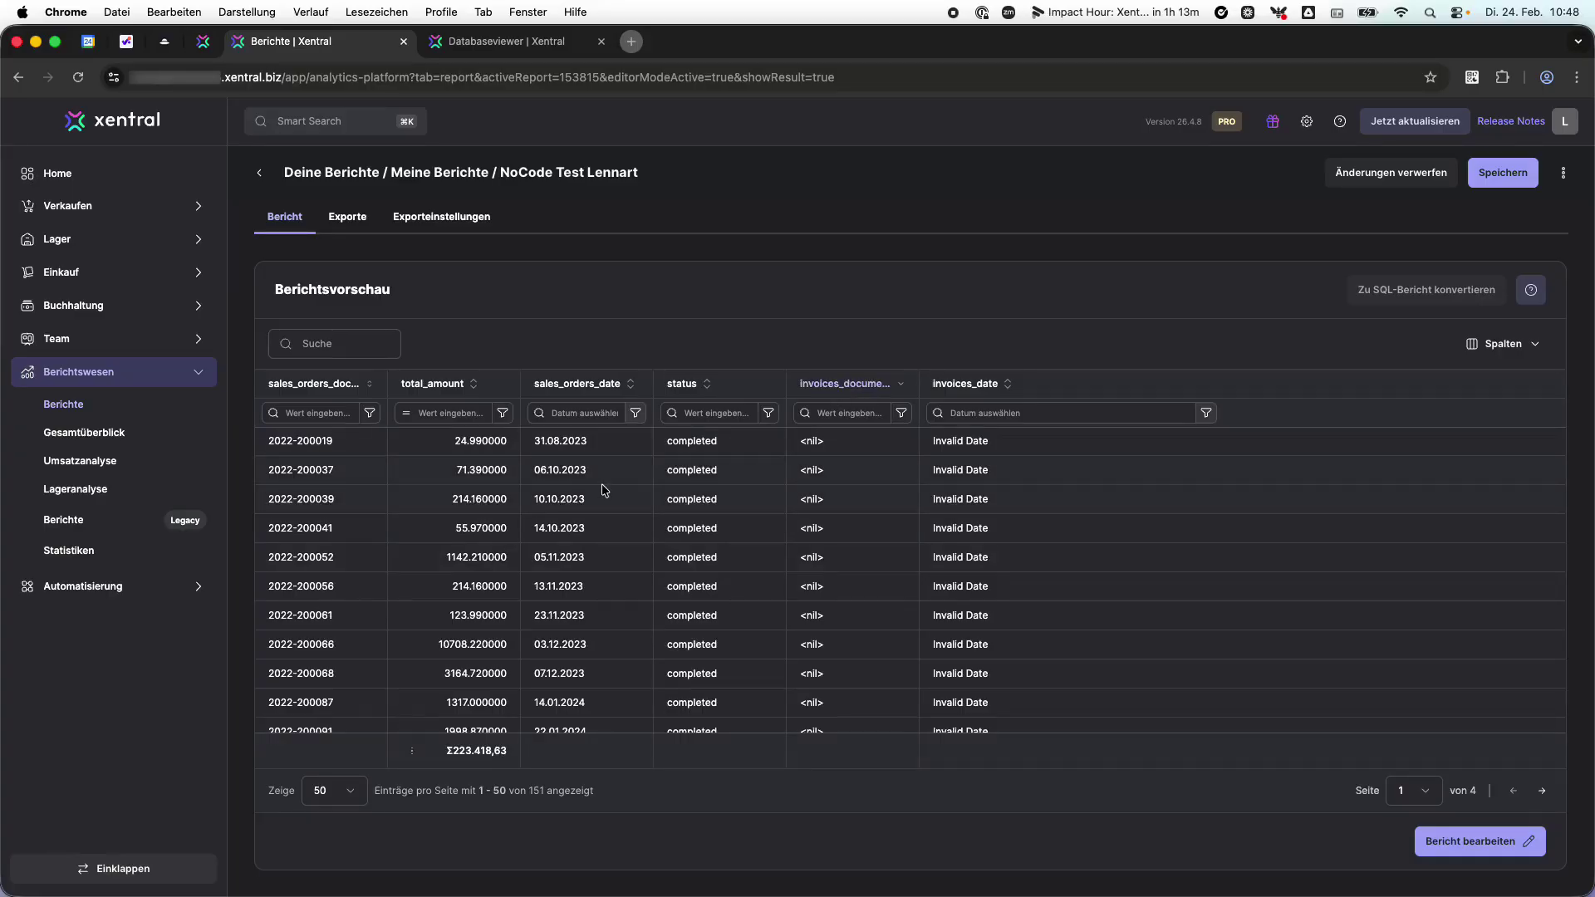
pyautogui.scroll(-10, 761, 532)
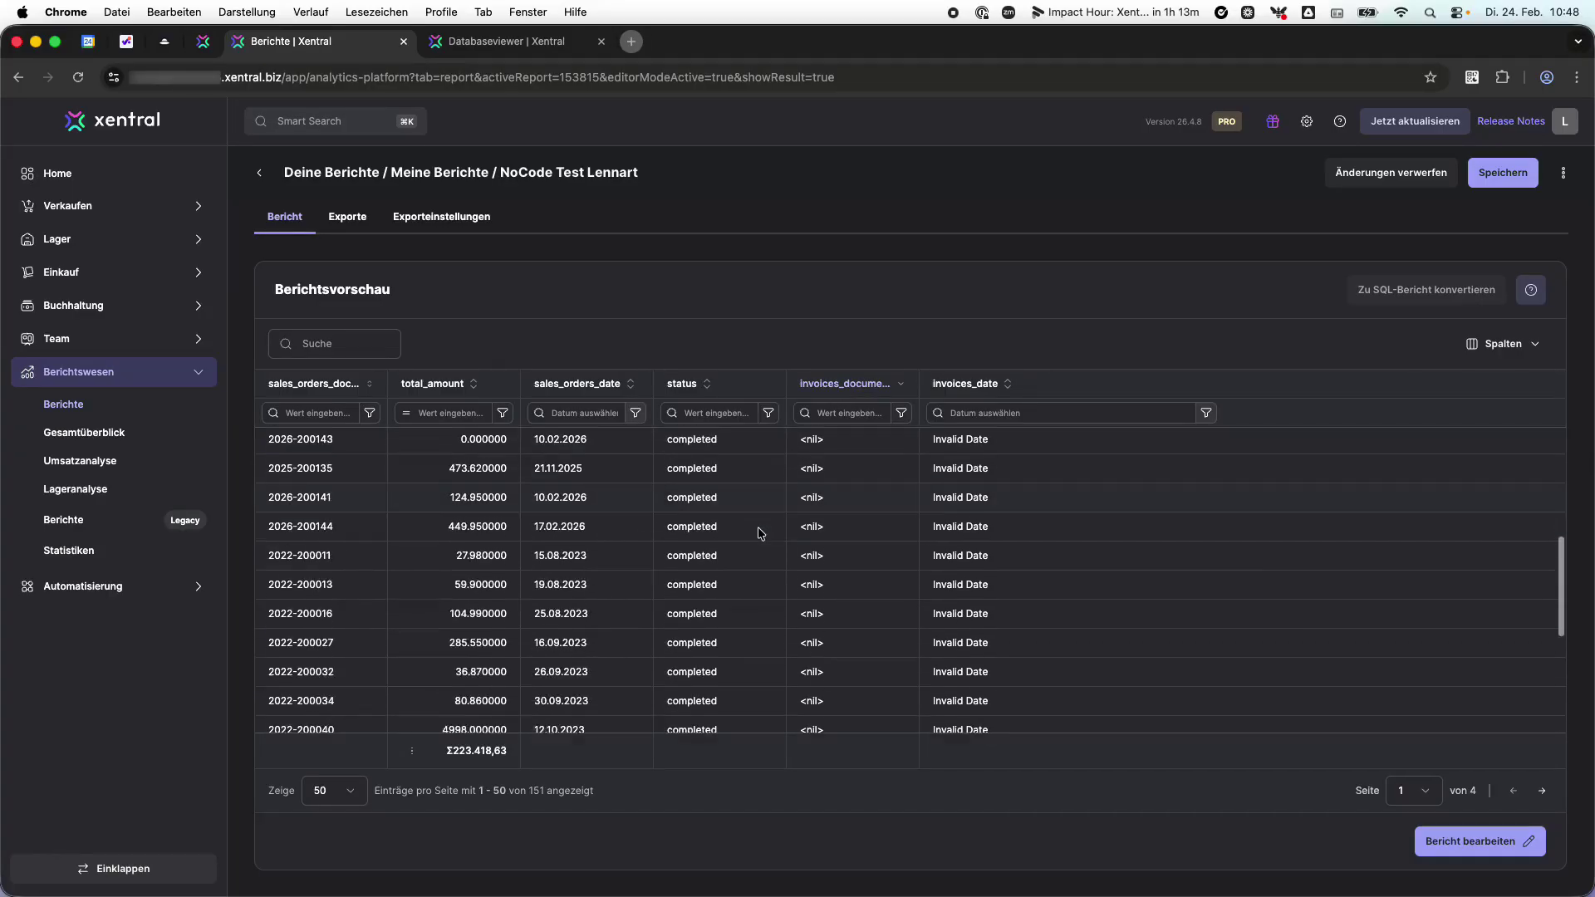
pyautogui.scroll(-3, 760, 532)
pyautogui.scroll(6, 789, 515)
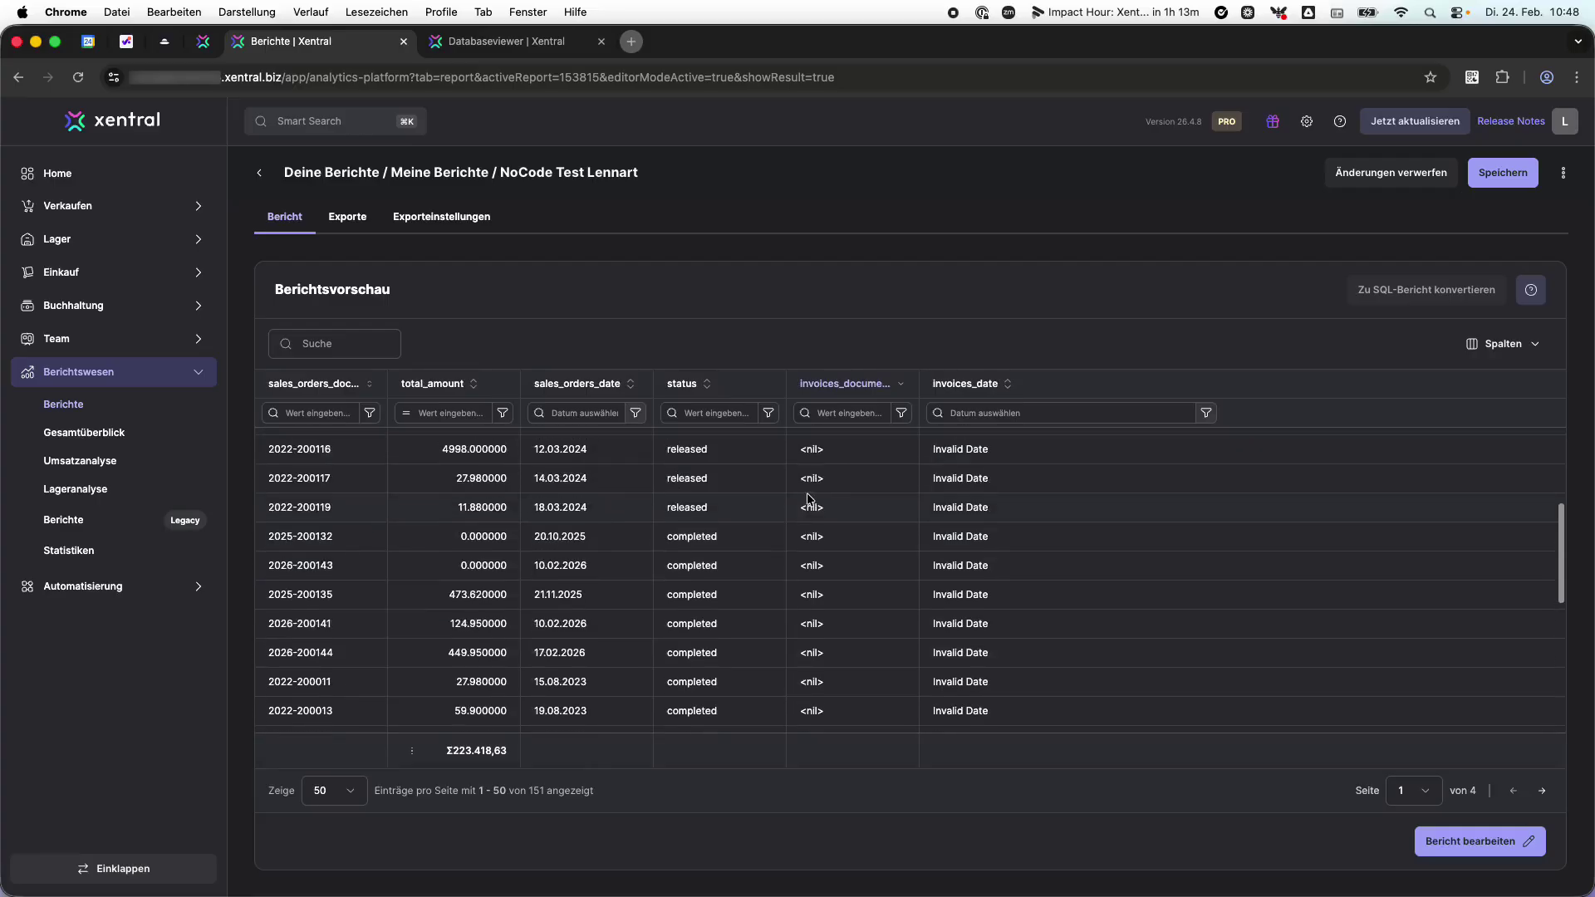
pyautogui.scroll(2, 810, 507)
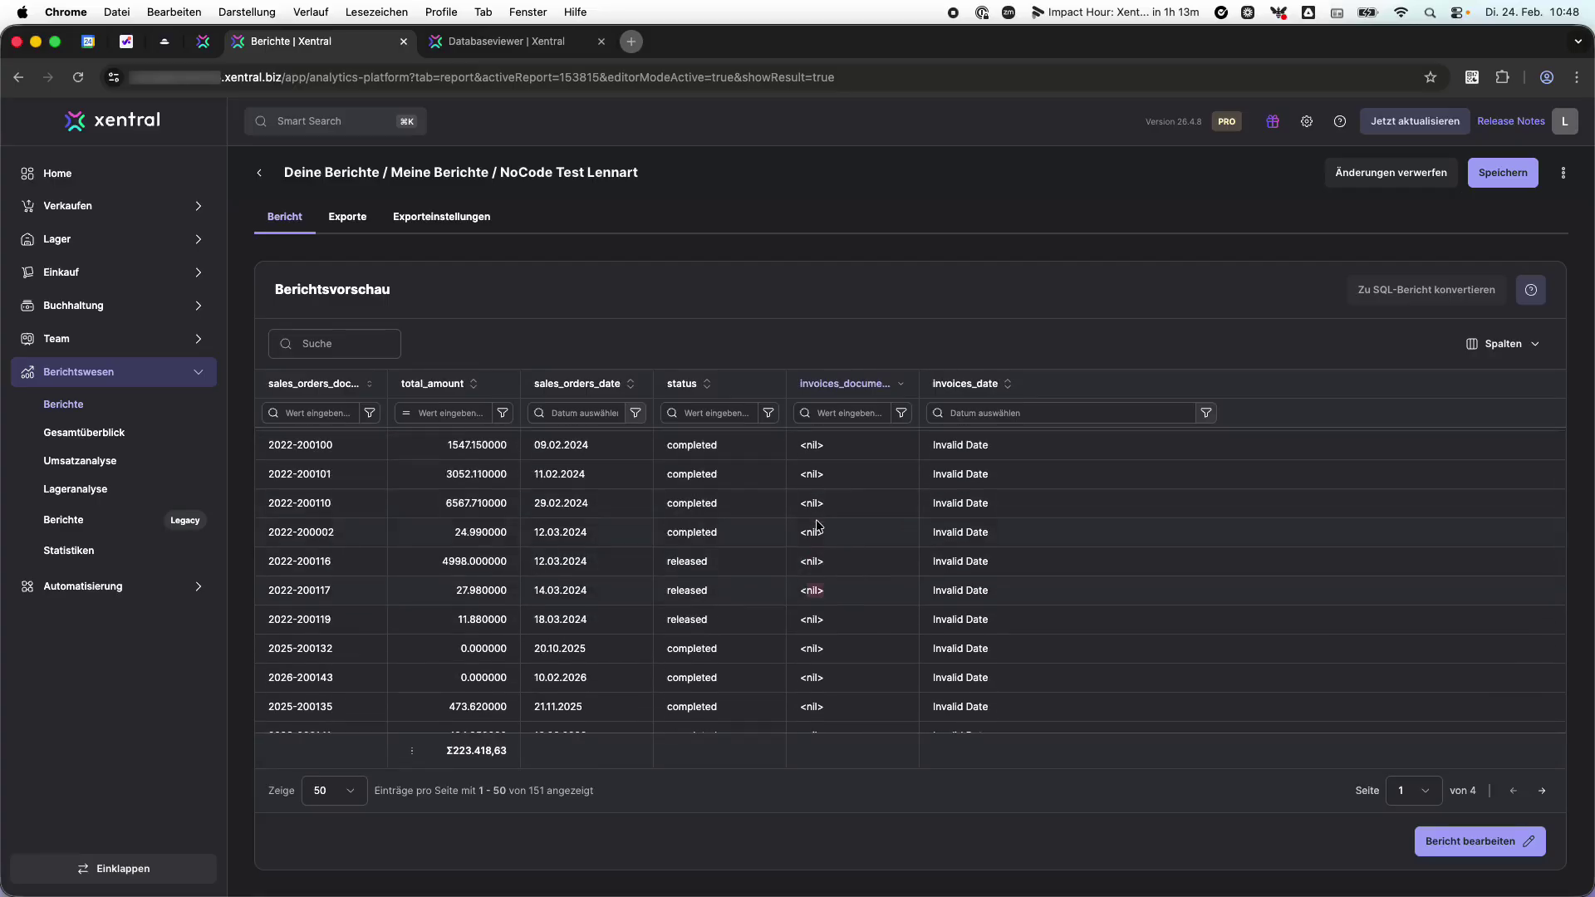
pyautogui.scroll(5, 816, 525)
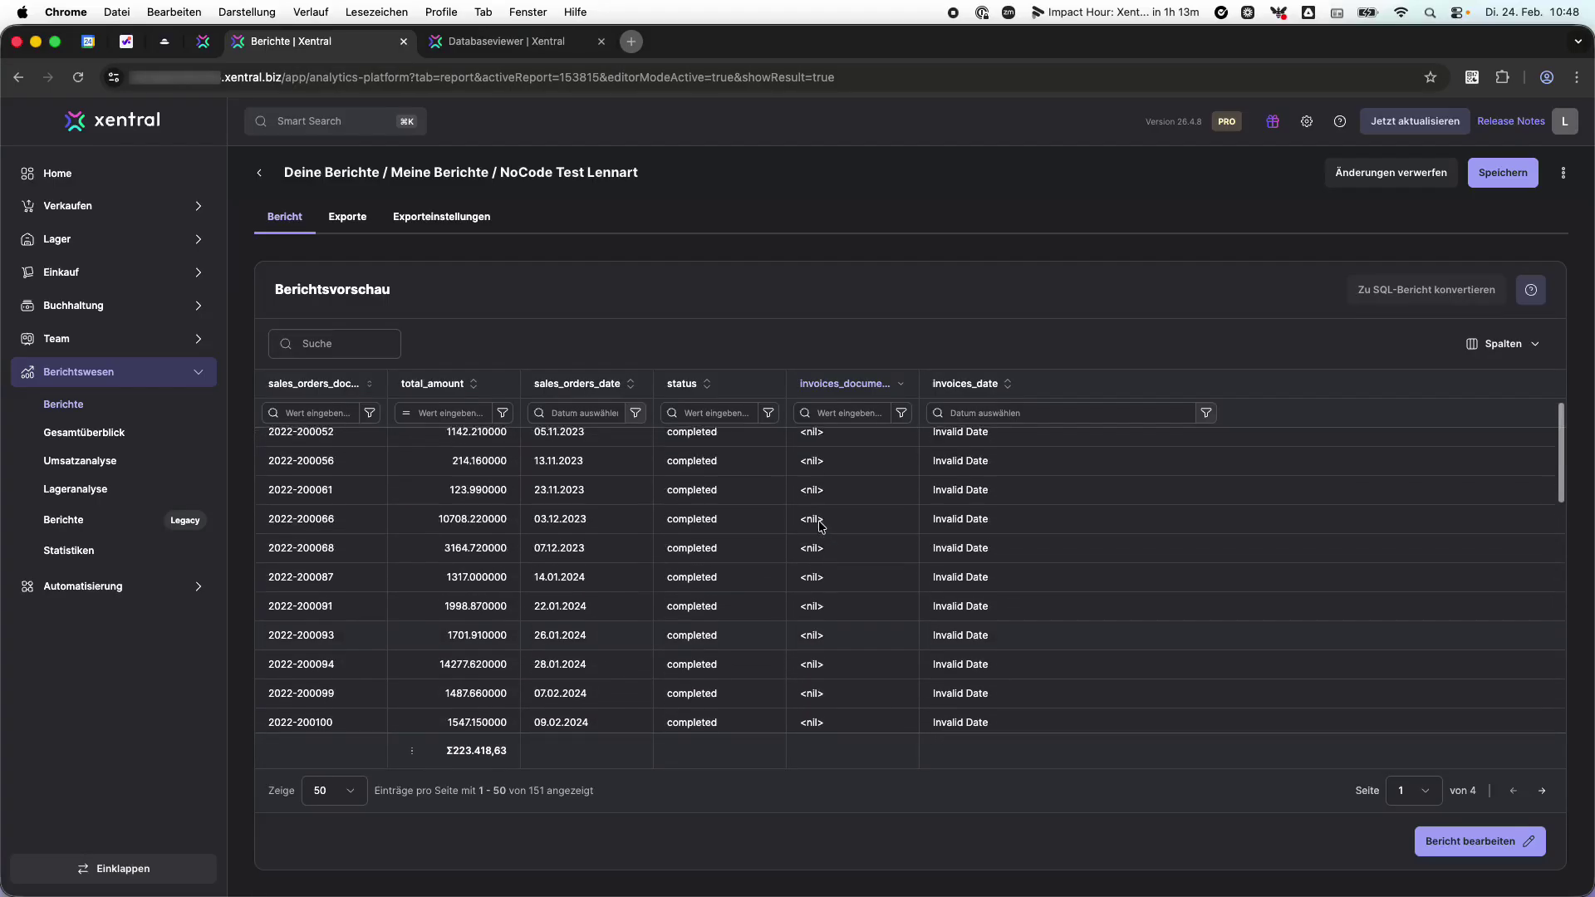
pyautogui.scroll(2, 820, 525)
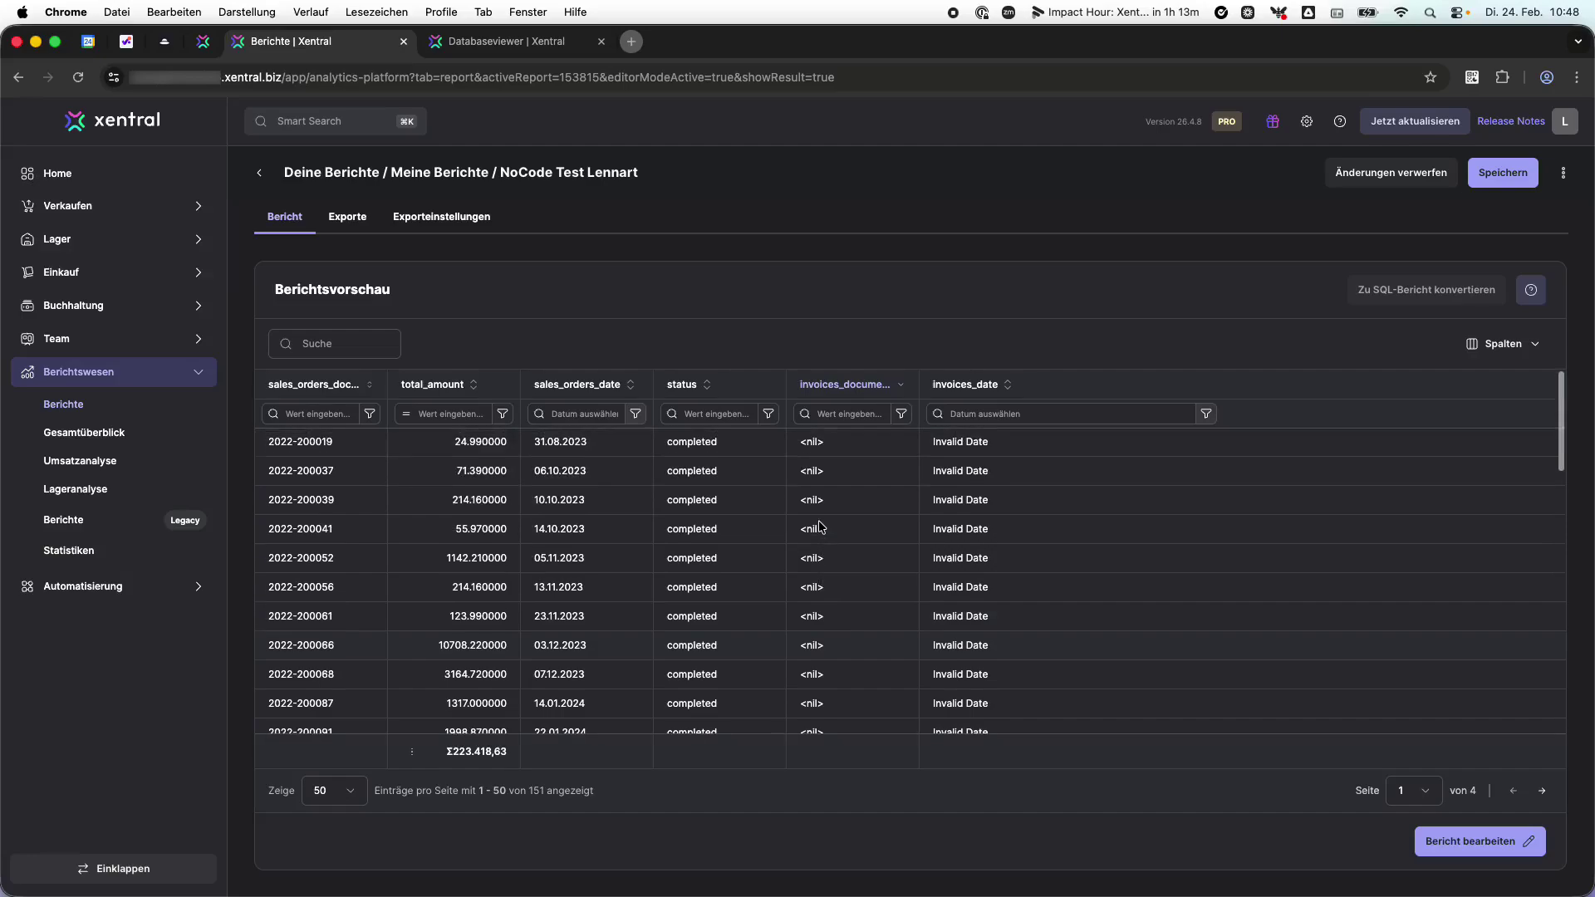
pyautogui.scroll(-2, 819, 523)
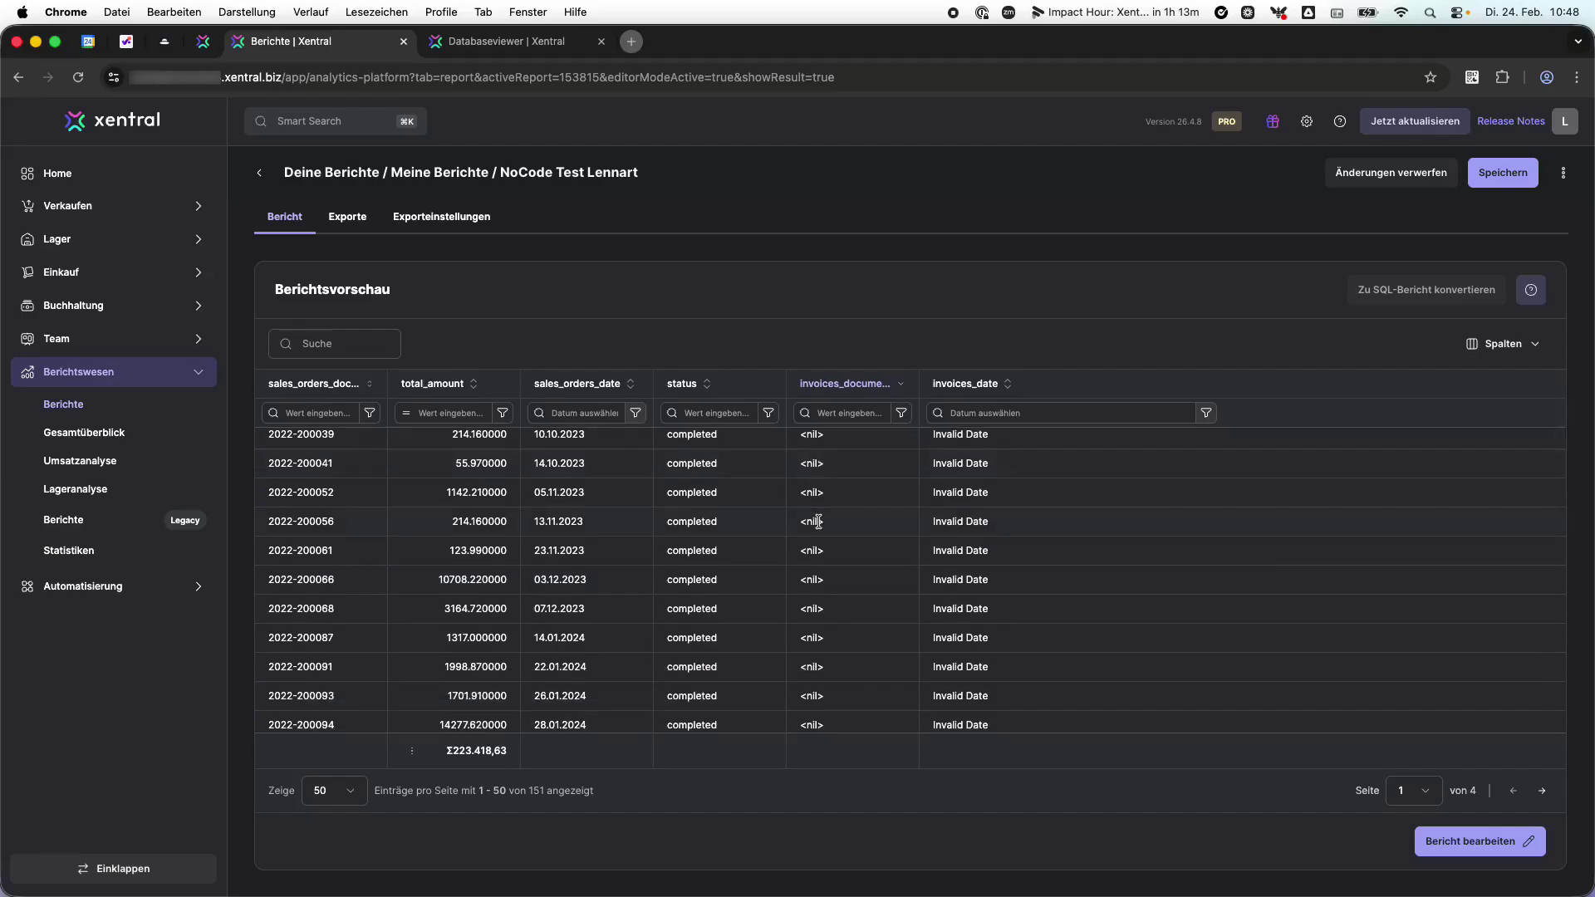
pyautogui.scroll(2, 802, 515)
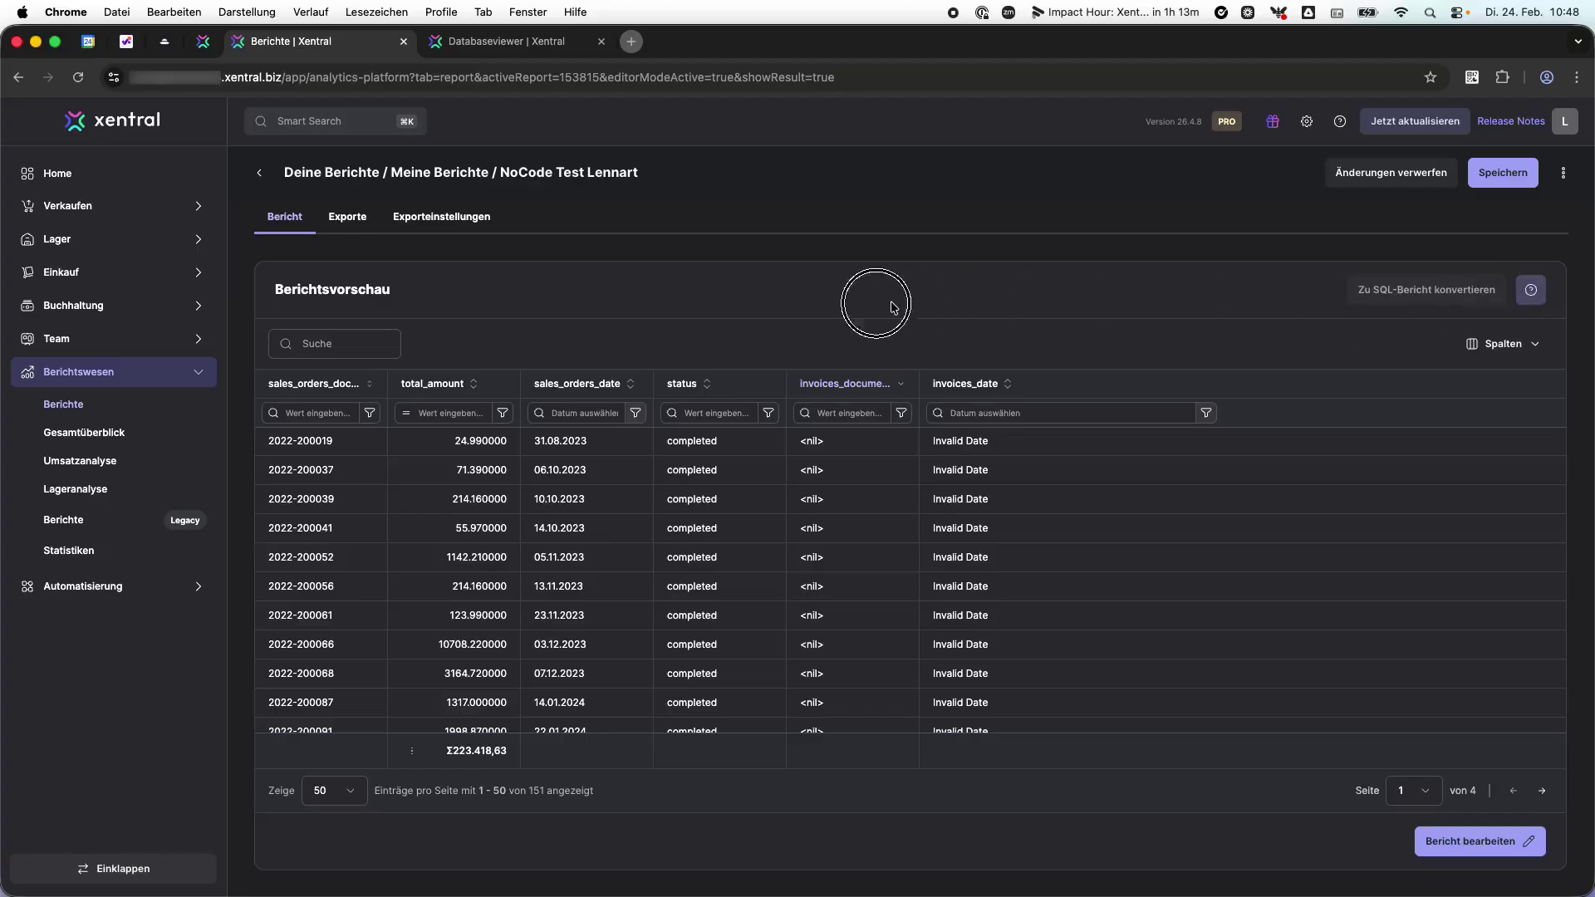
pyautogui.click(1489, 844)
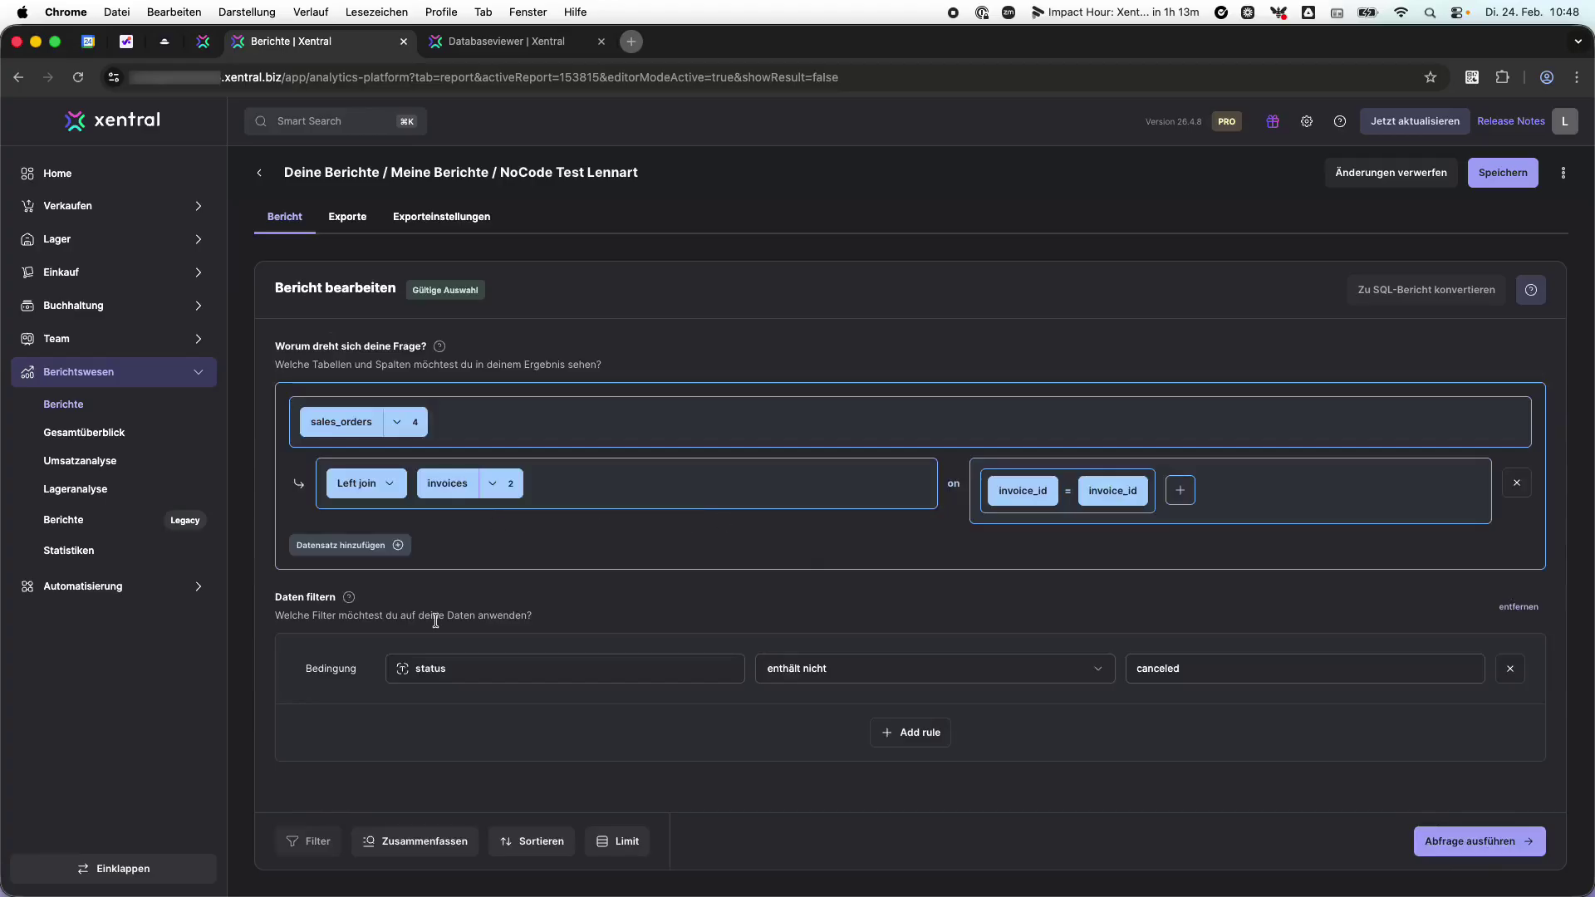
# Step: Try adding a sorting section to the report, view its table choices, and remove the section
pyautogui.click(320, 601)
pyautogui.click(510, 843)
pyautogui.click(349, 765)
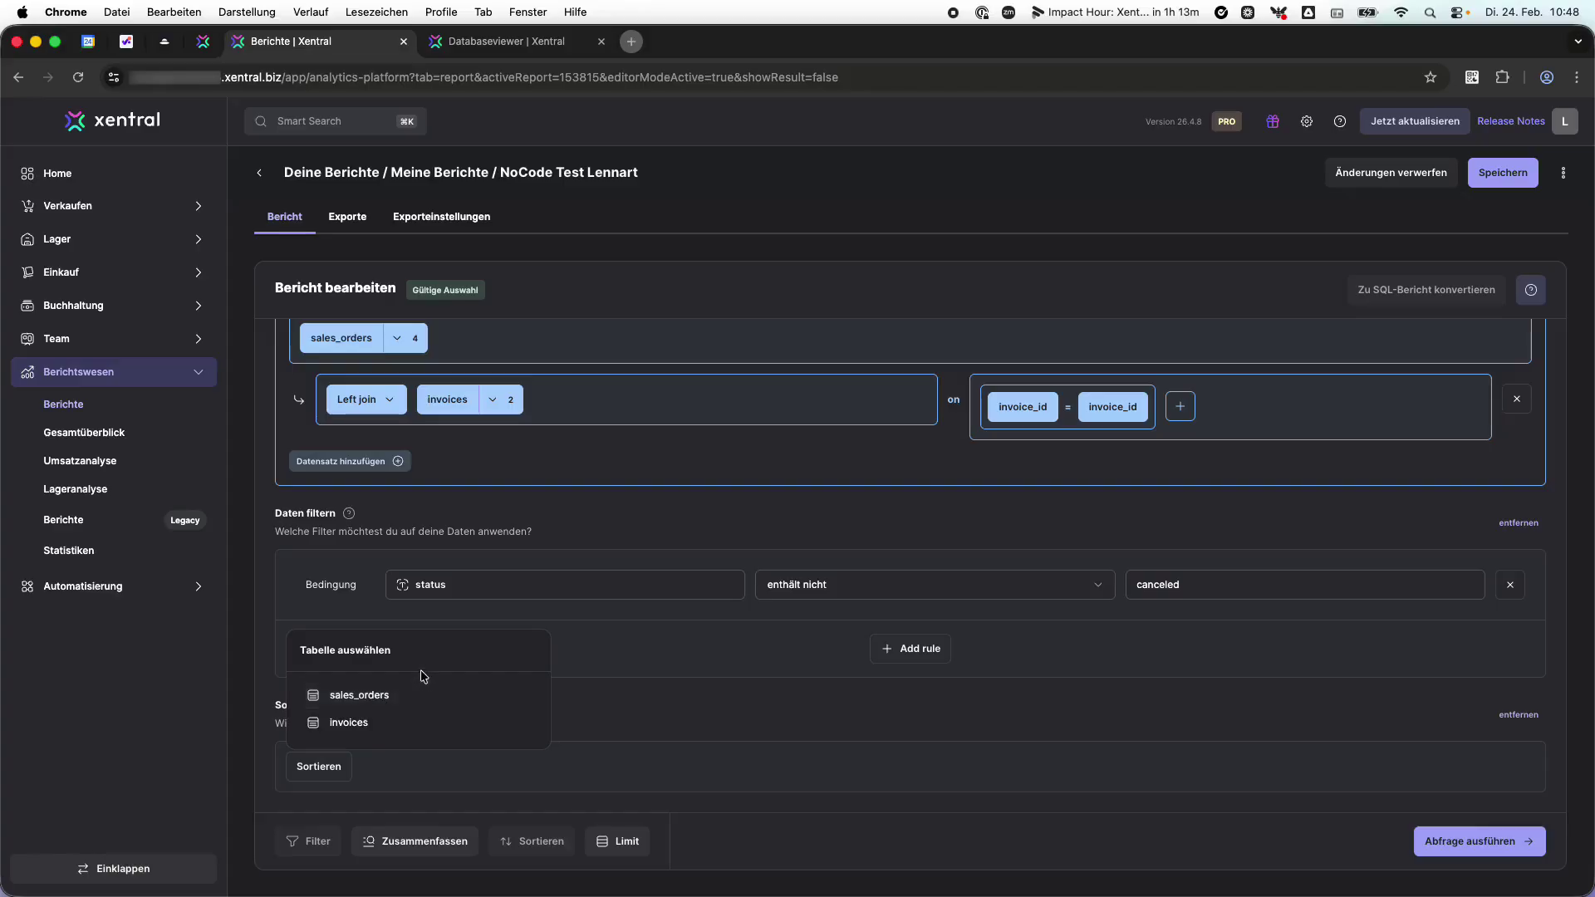
pyautogui.click(686, 684)
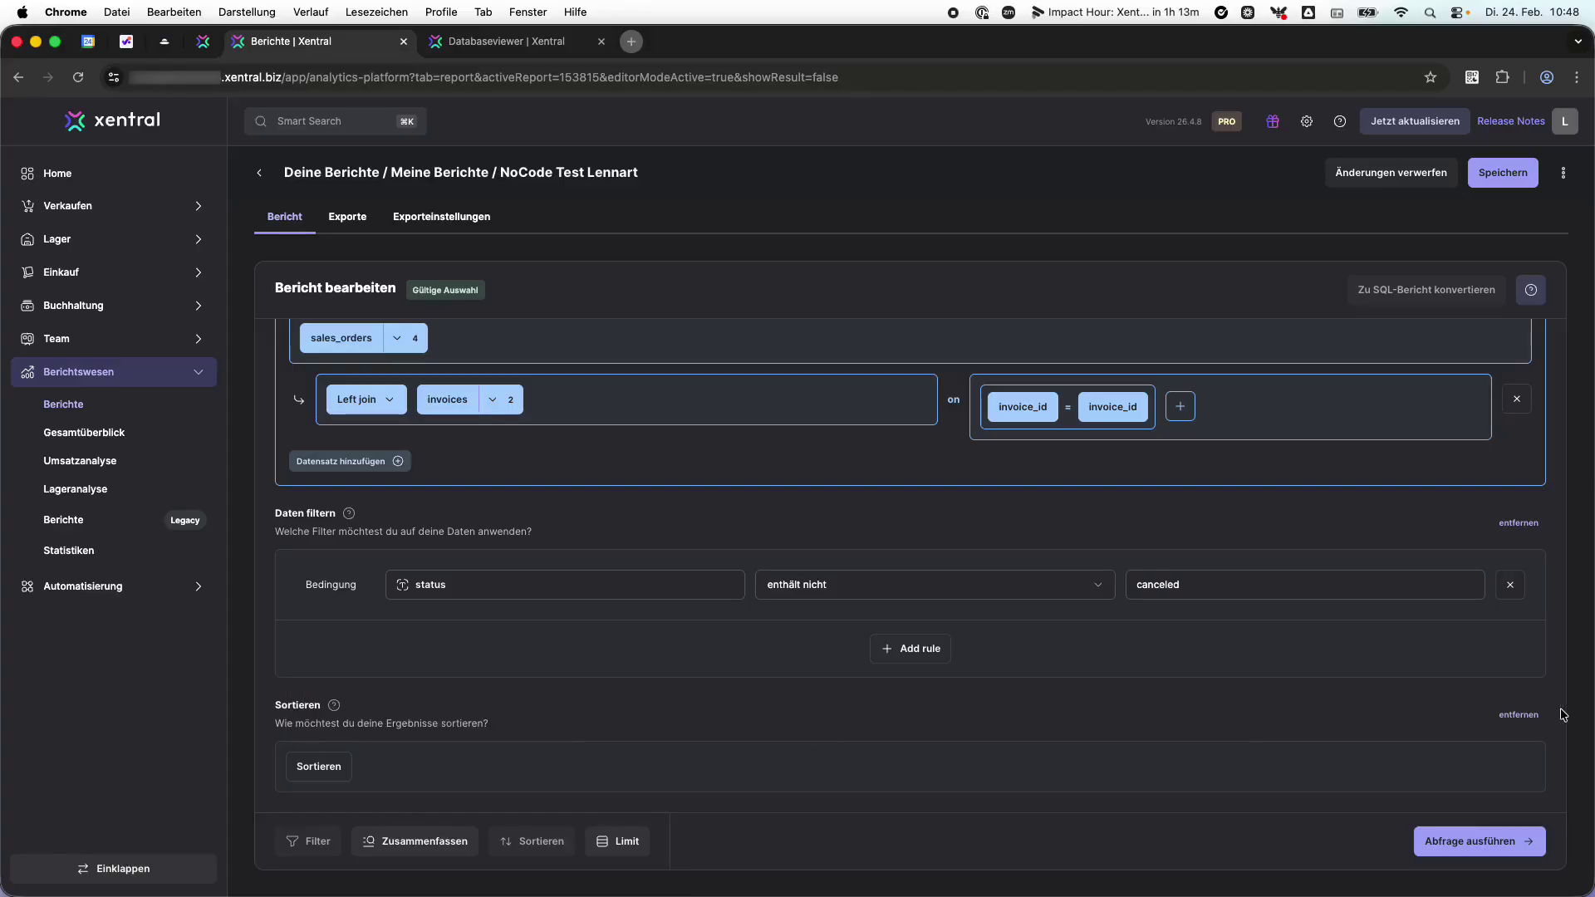
pyautogui.click(1518, 715)
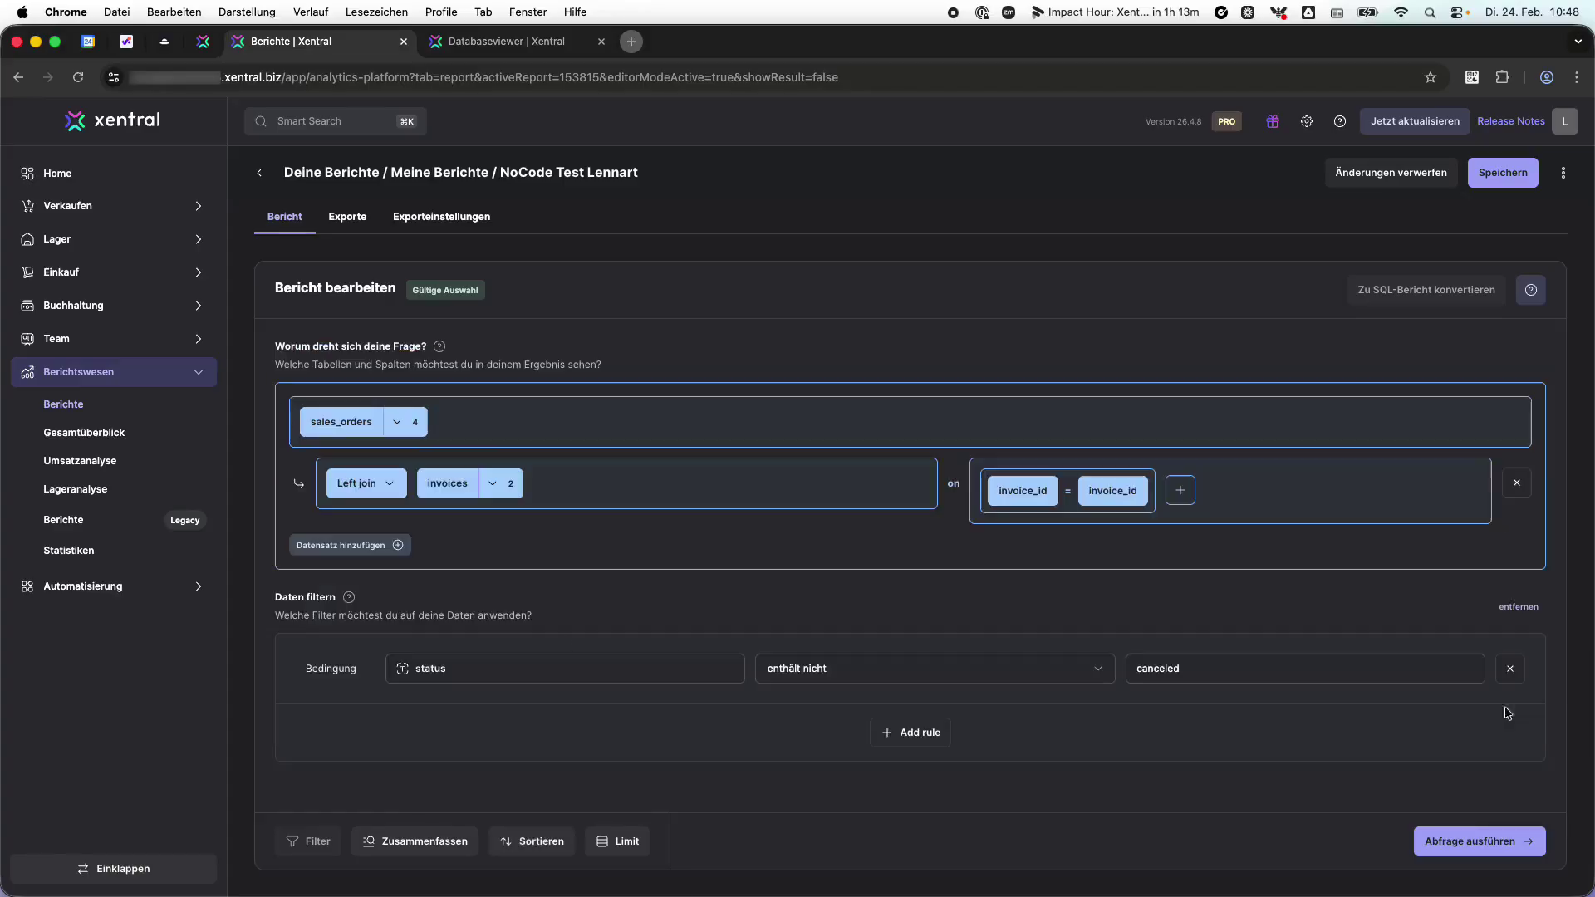
# Step: Add an empty "Zusammenfassen" section to the report and save the report
pyautogui.click(400, 840)
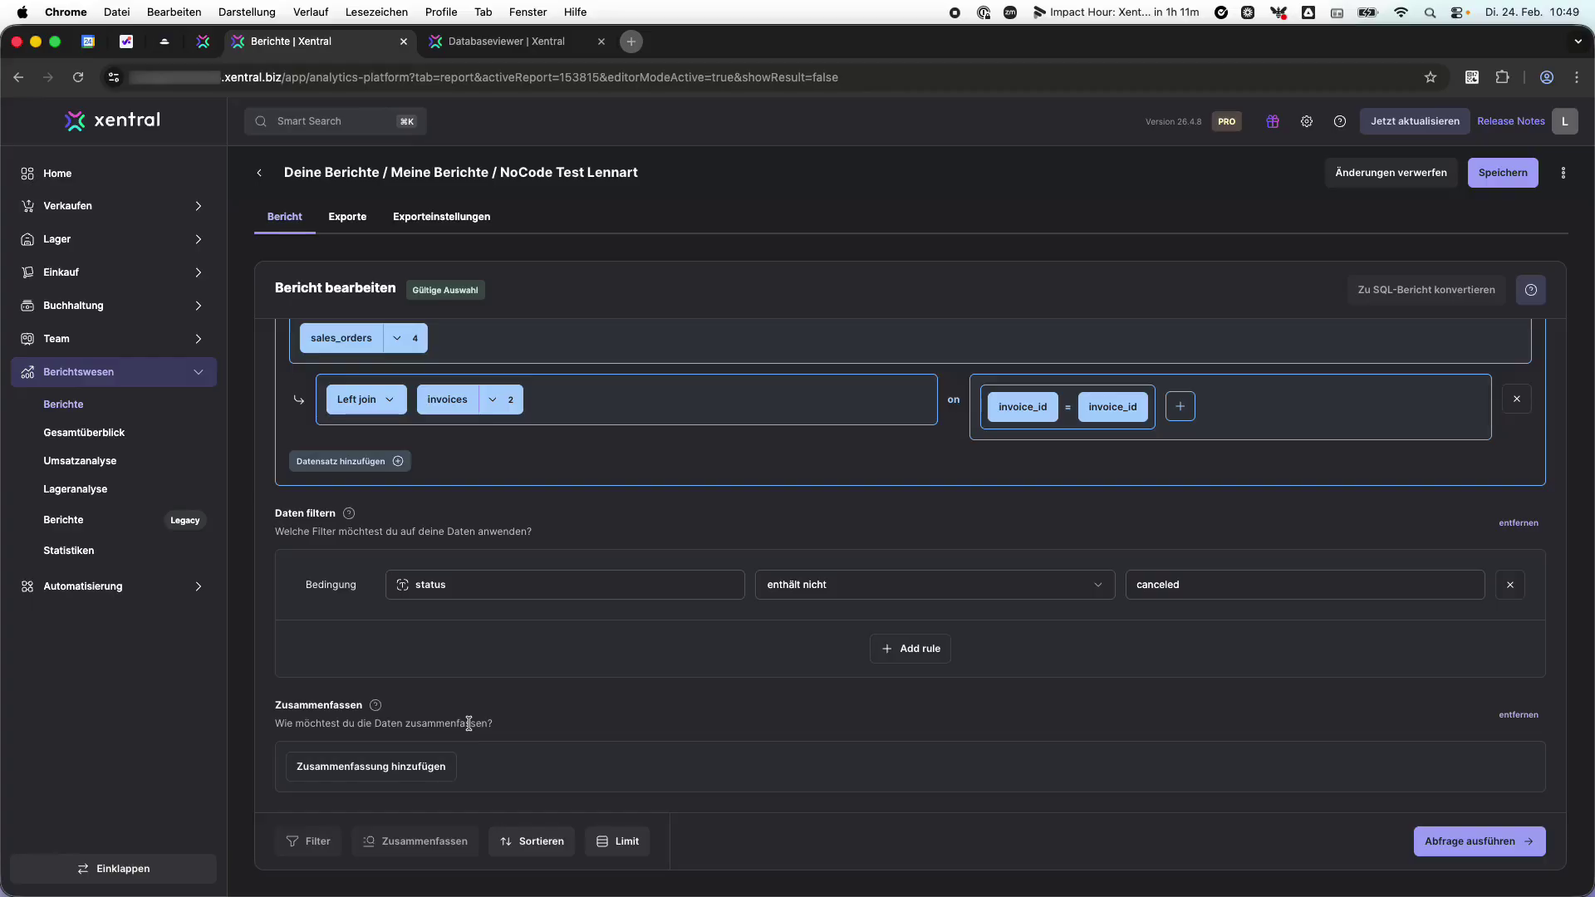
pyautogui.click(1502, 171)
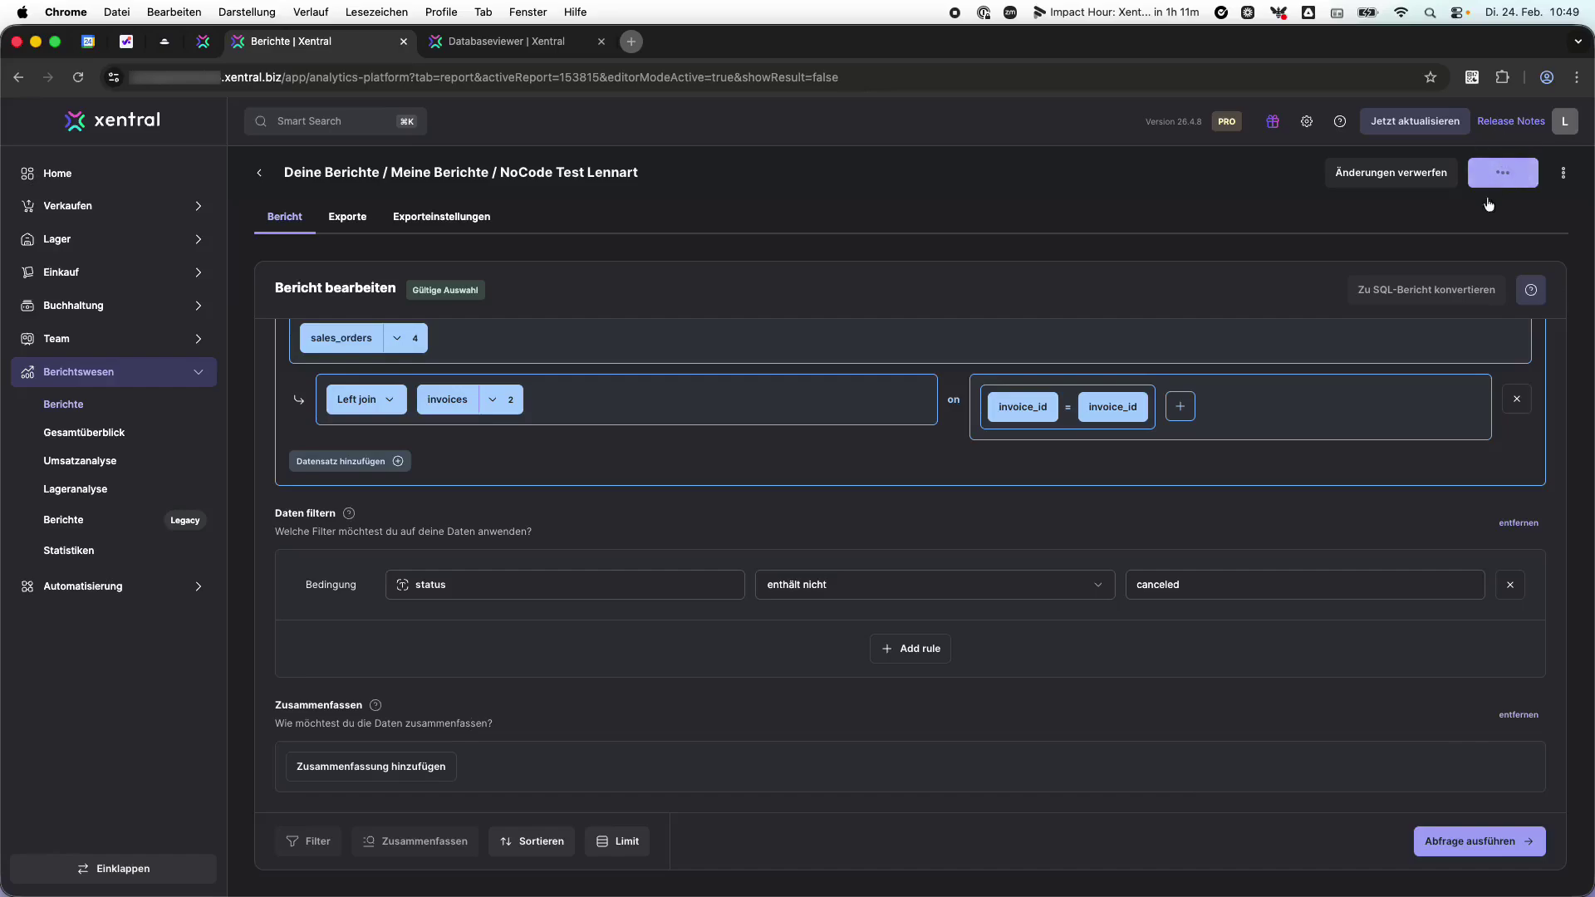
# Step: Run the saved report's query and compare the "Vorschau" and "Vollansicht" modes, finishing in "Vollansicht"
pyautogui.click(1449, 831)
pyautogui.click(1423, 171)
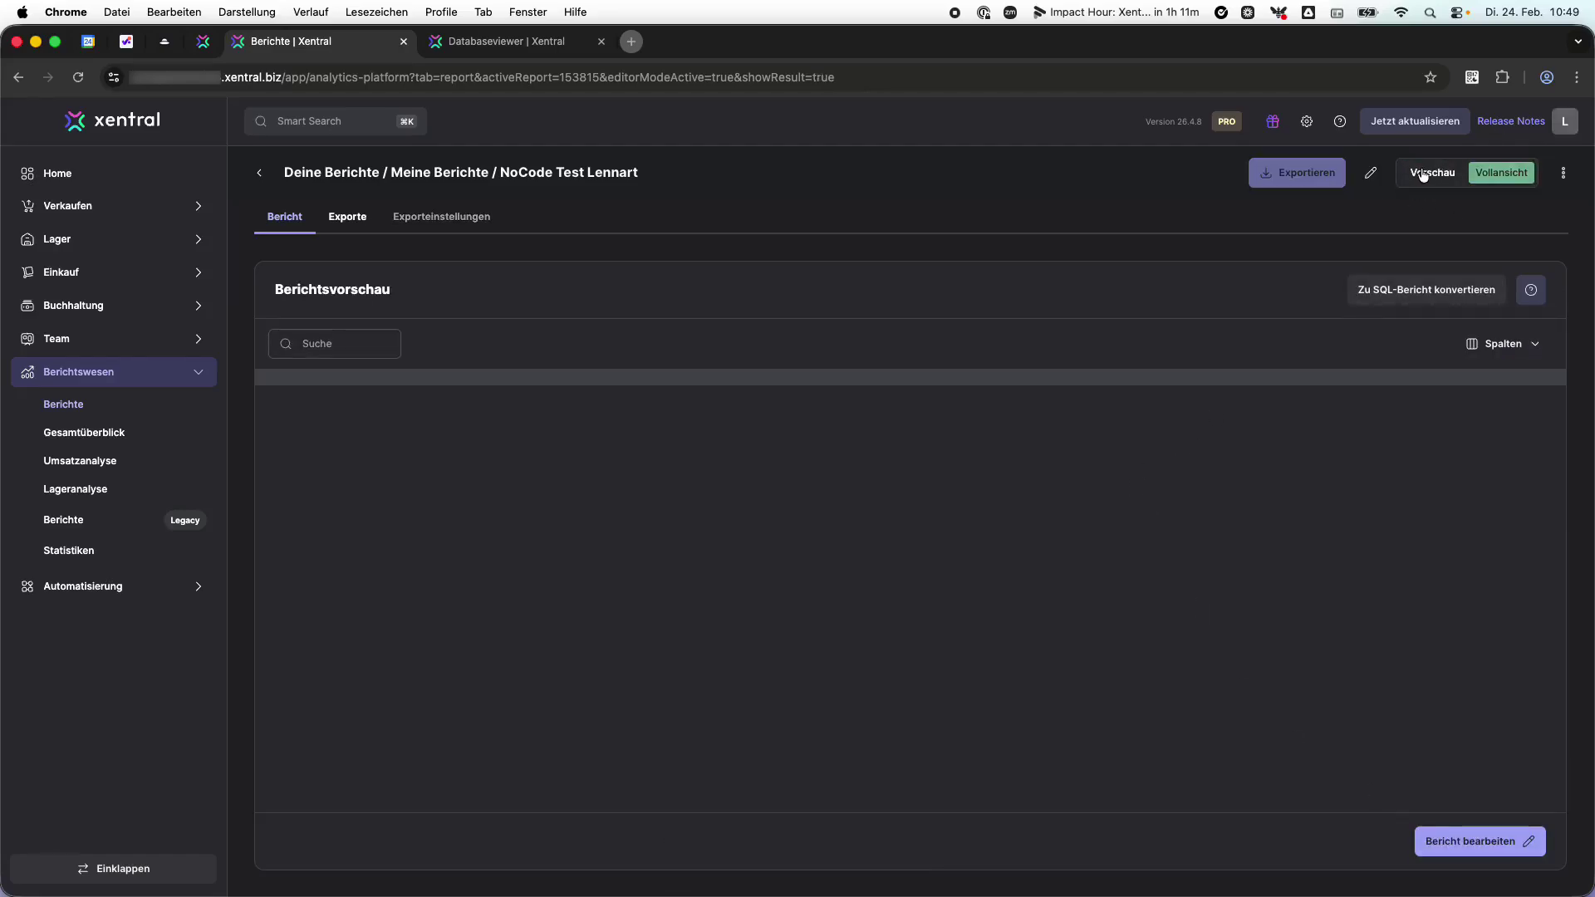
pyautogui.click(1490, 174)
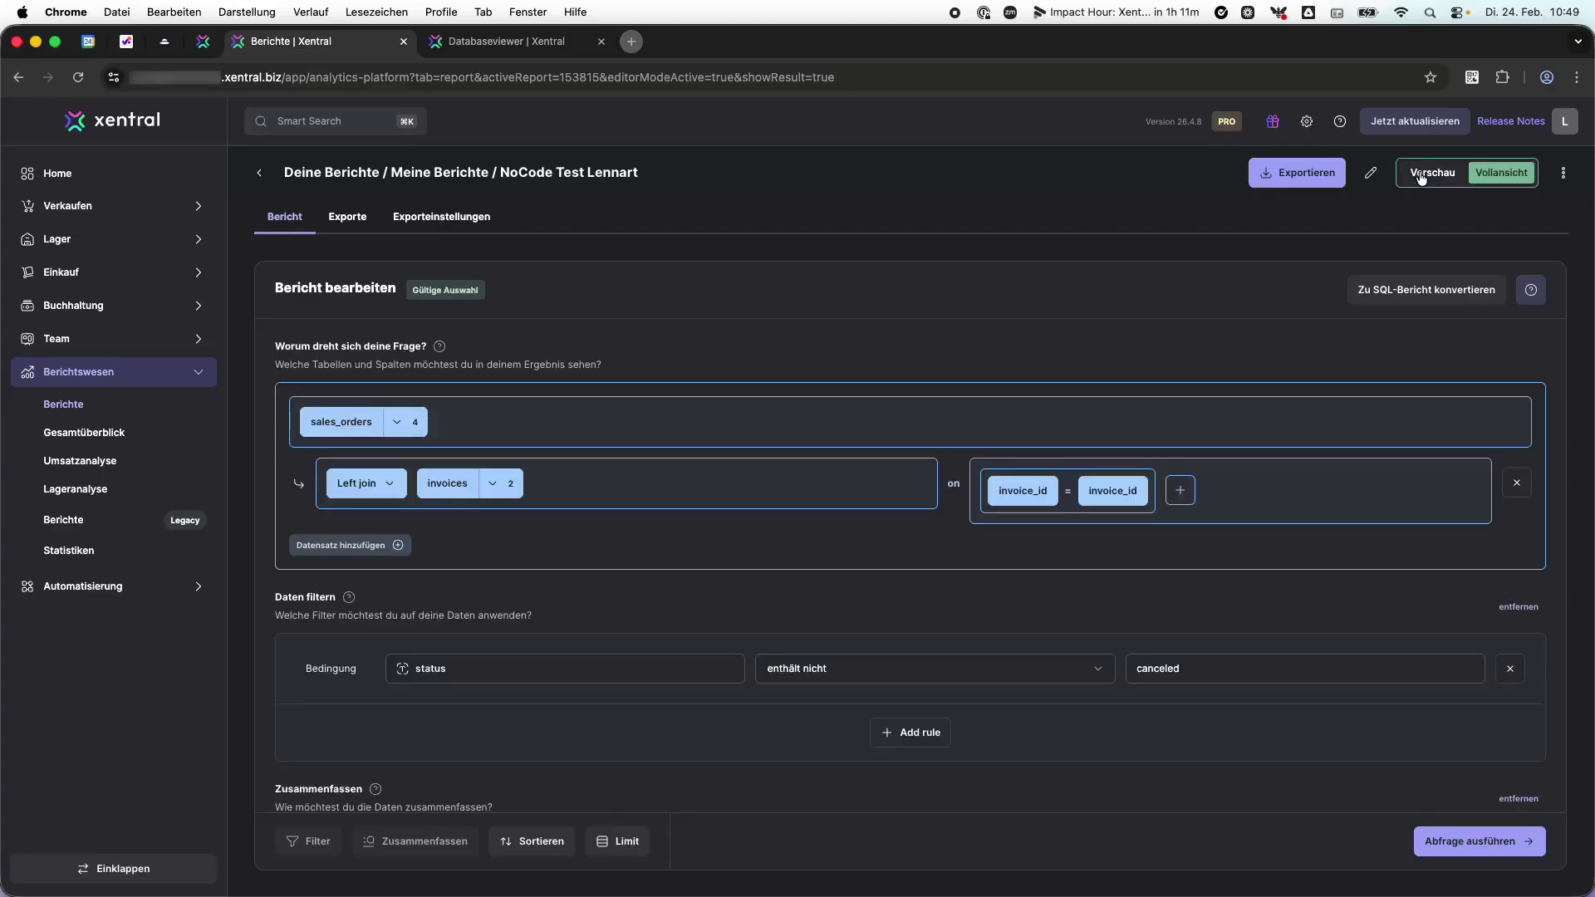
pyautogui.click(1443, 176)
pyautogui.click(1491, 175)
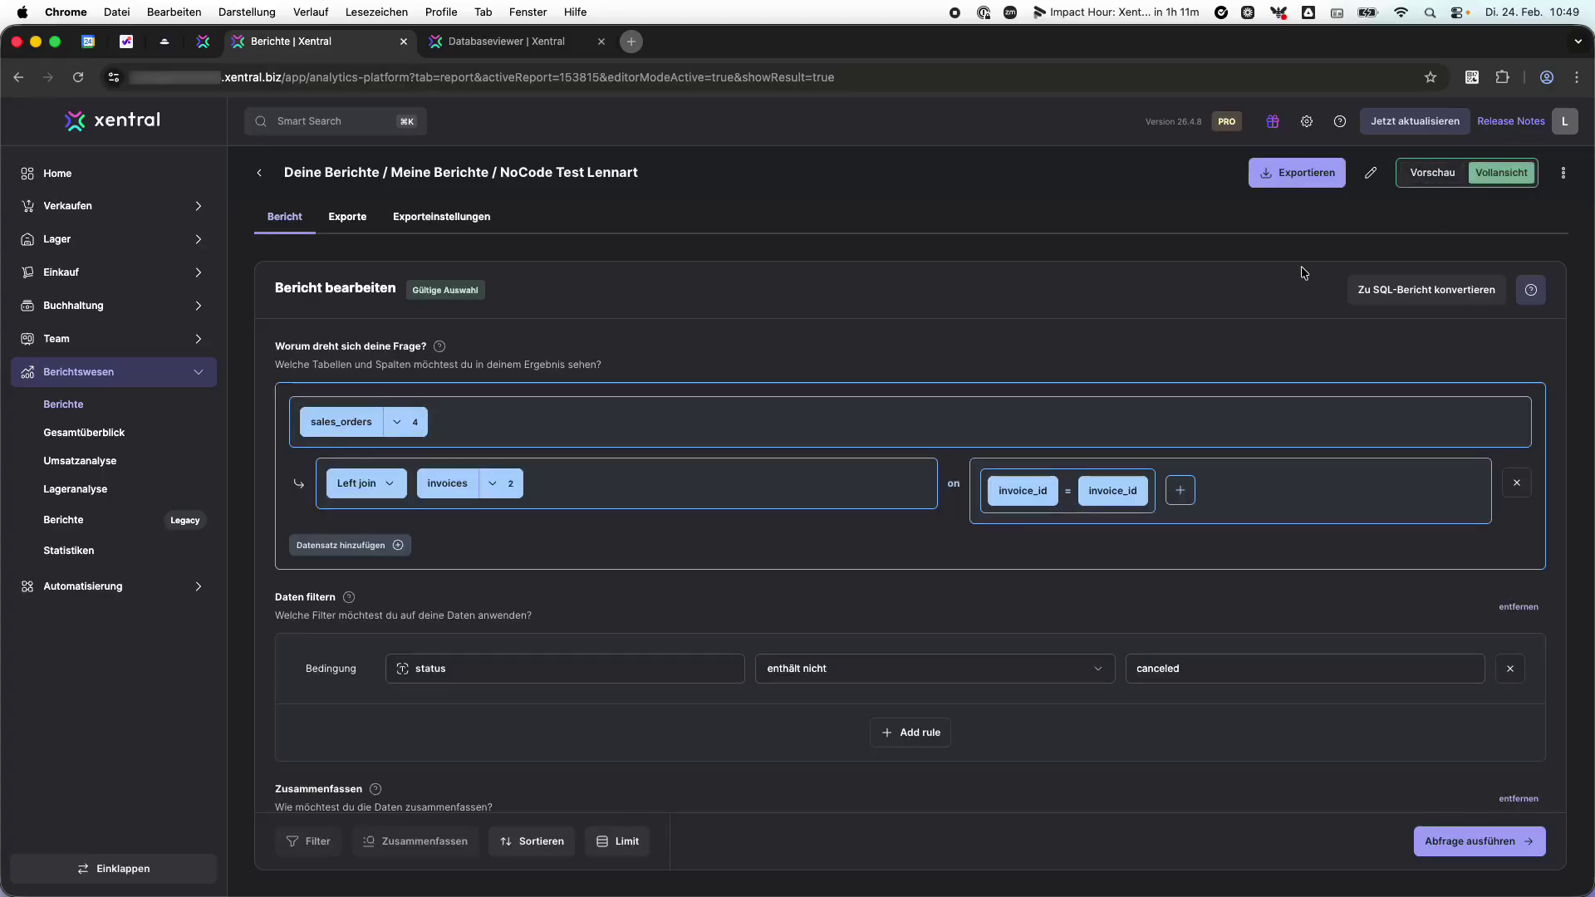
pyautogui.click(1441, 181)
pyautogui.click(1495, 173)
# Step: Reopen the data model beside the report and browse up to the beginning of its table list
pyautogui.click(1530, 290)
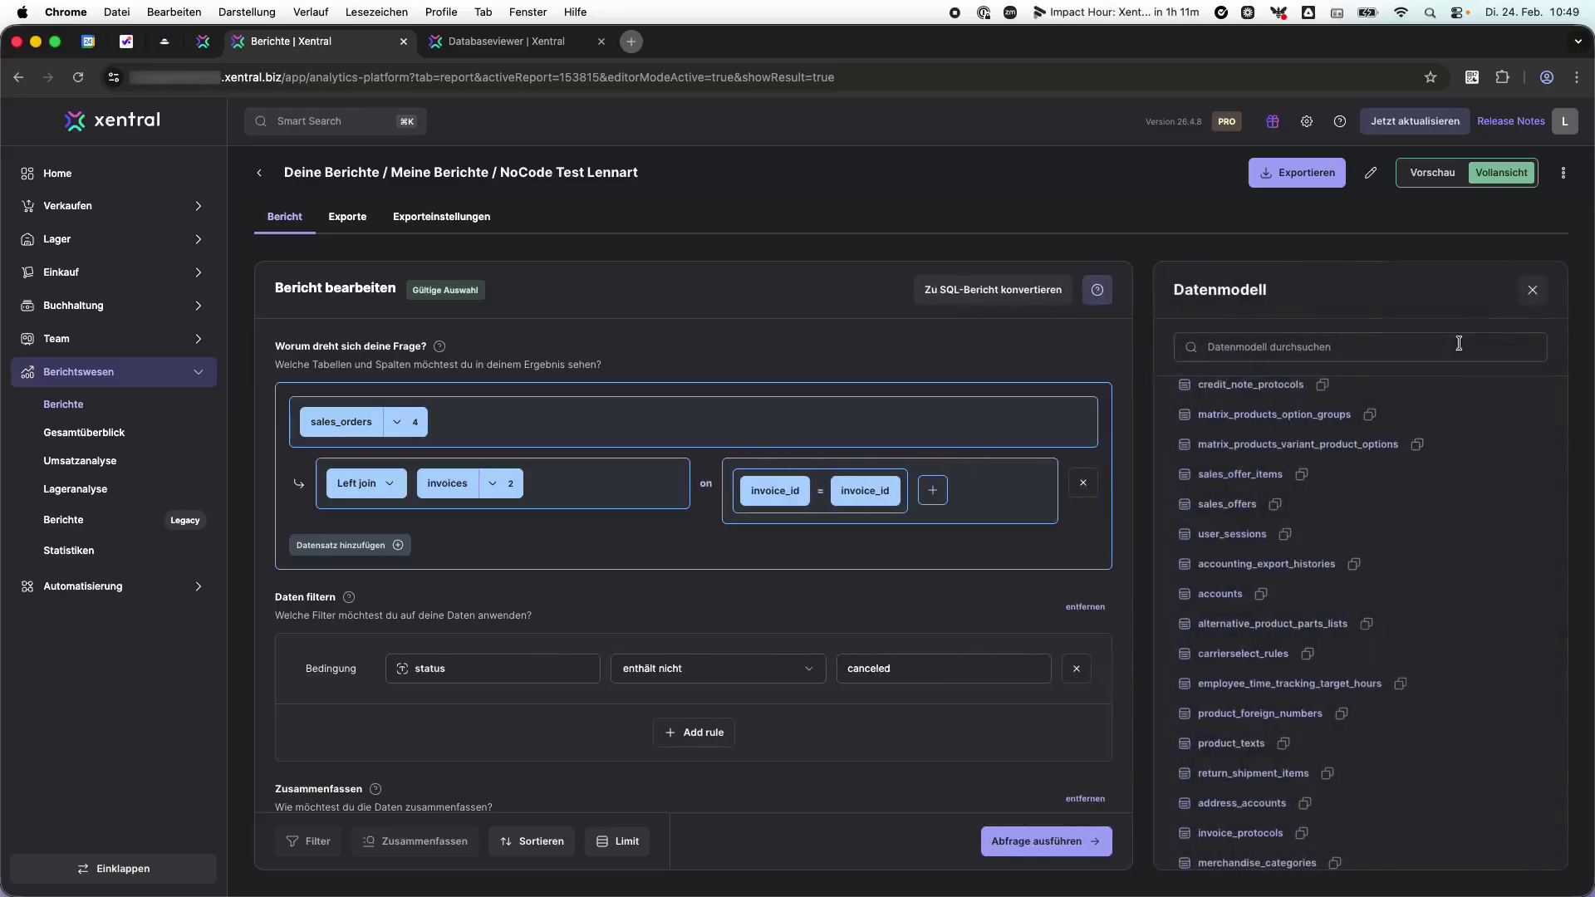
pyautogui.scroll(3, 1271, 399)
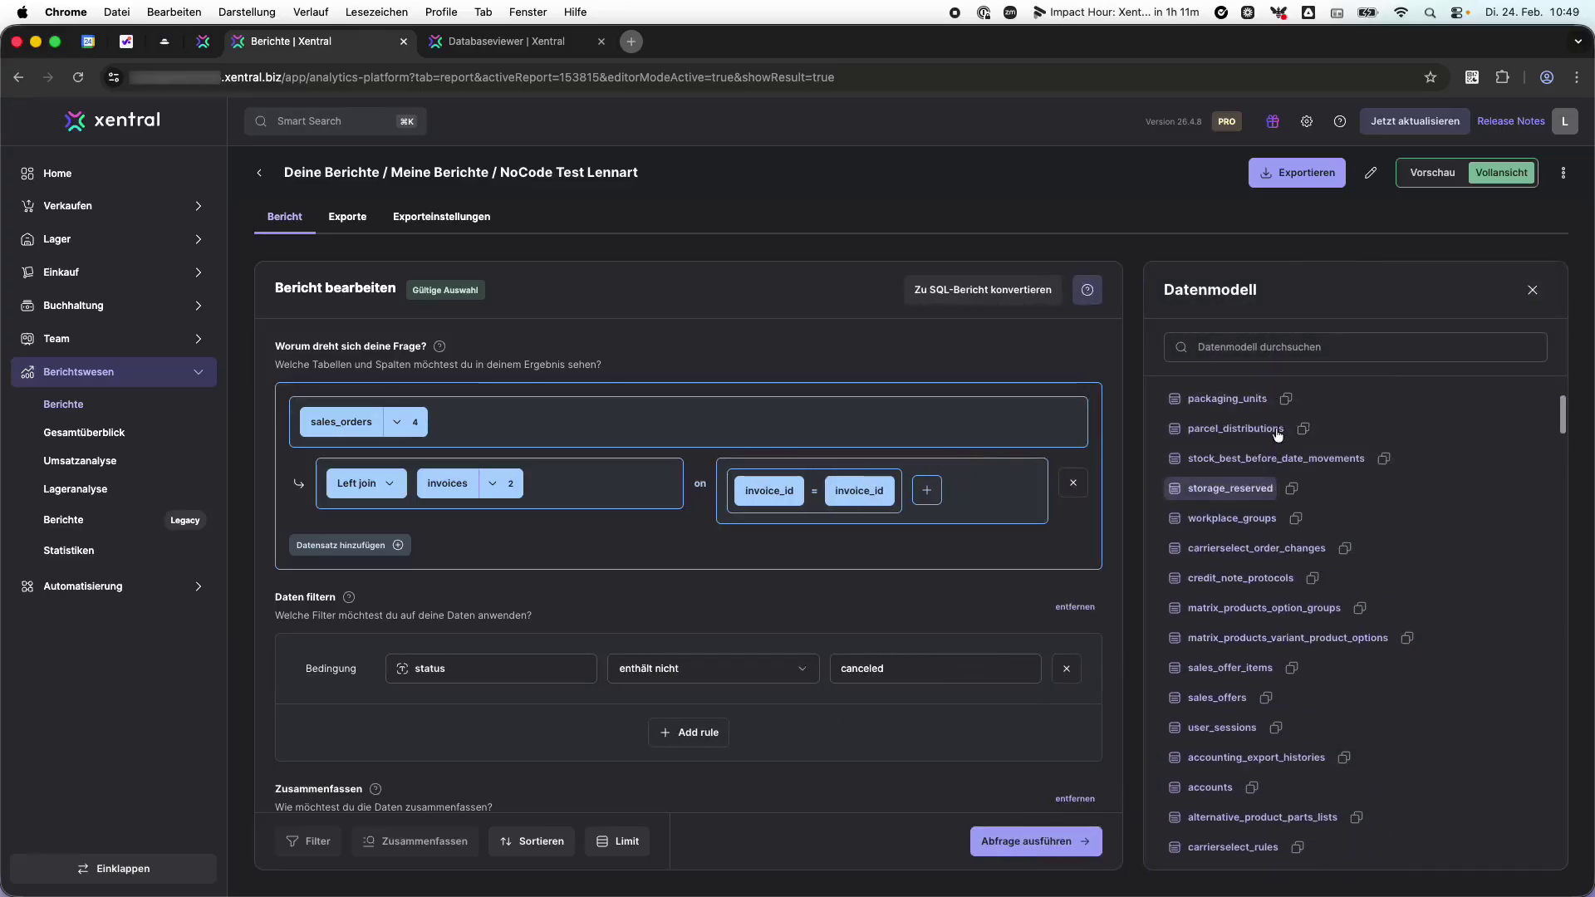
pyautogui.scroll(3, 1277, 435)
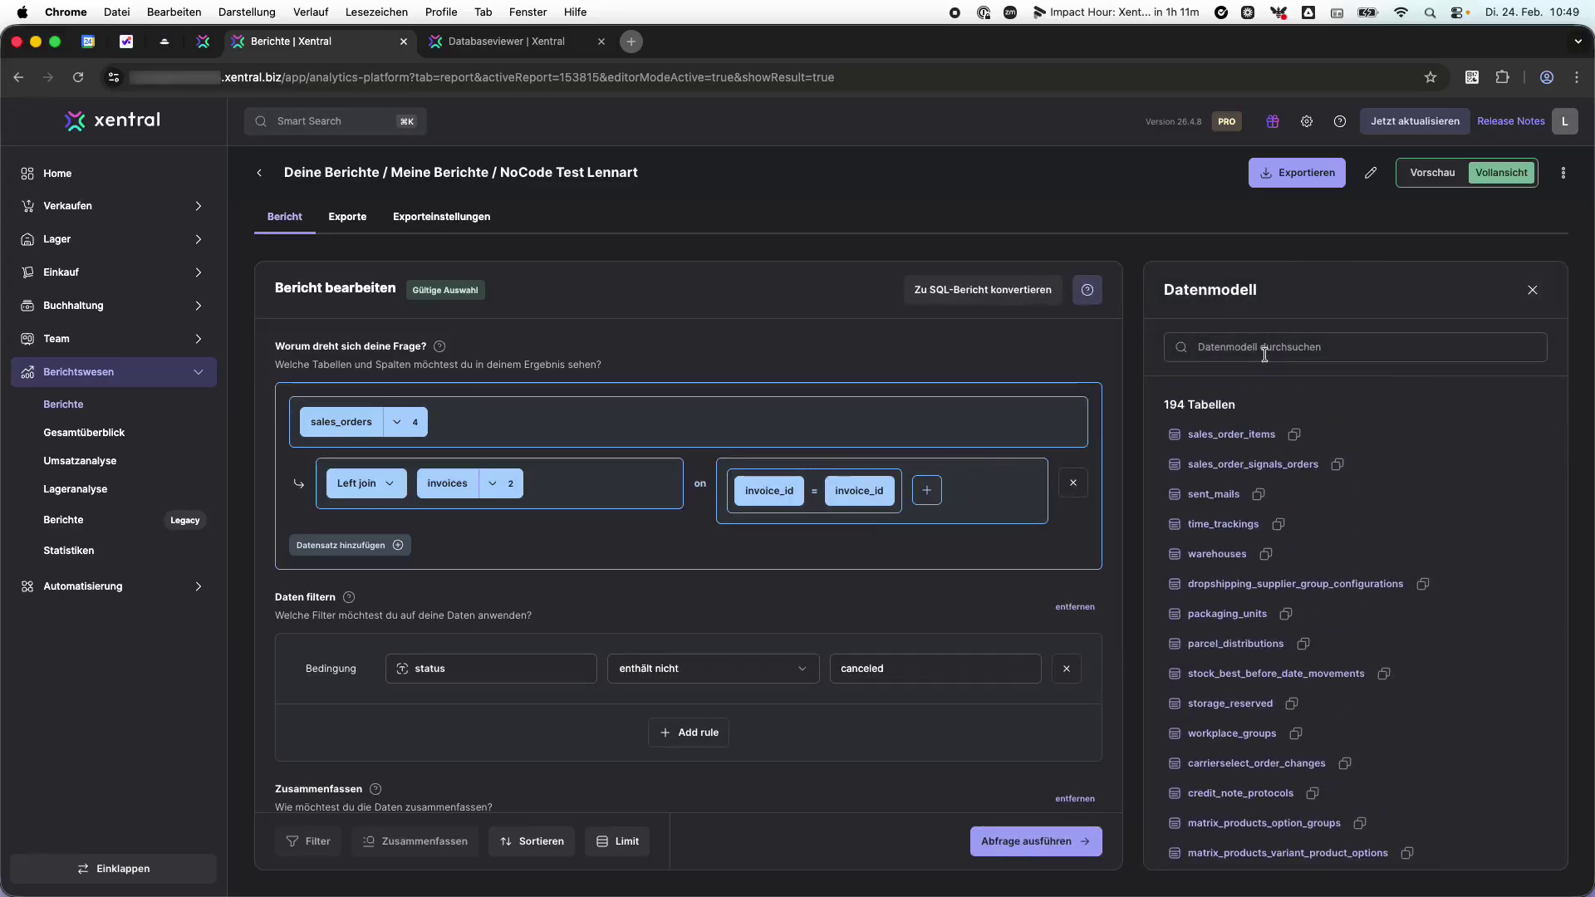